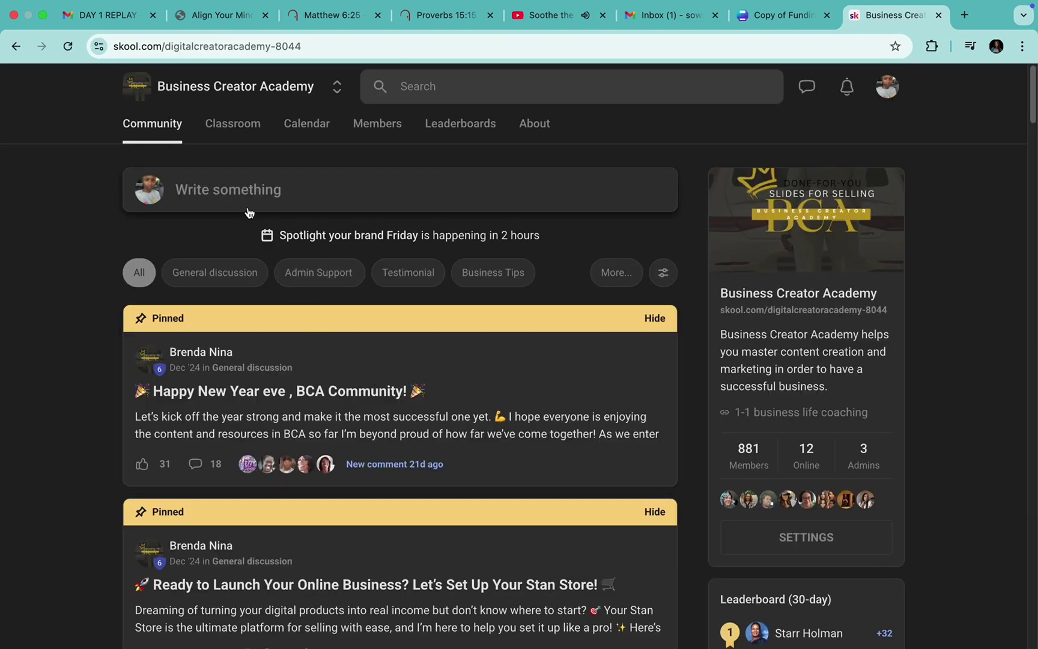
Open the PLR Essentials course in the Business Creator Academy classroom.
{"action": "left_click", "coordinate": [234, 125]}
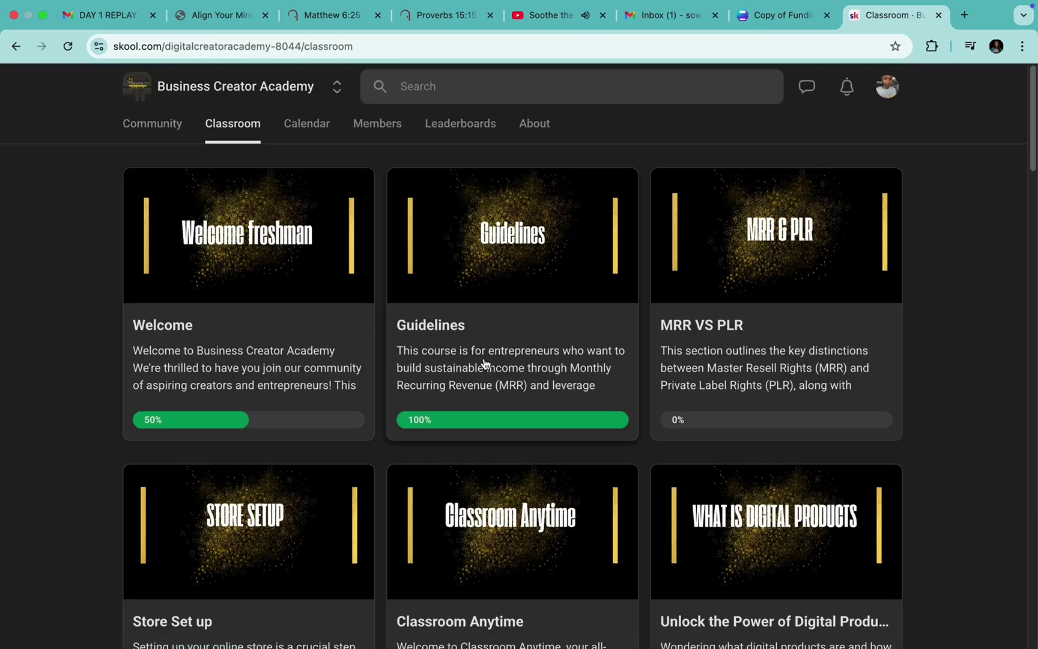
{"action": "scroll", "coordinate": [483, 360], "scroll_direction": "down", "scroll_amount": 5}
{"action": "scroll", "coordinate": [482, 353], "scroll_direction": "down", "scroll_amount": 9}
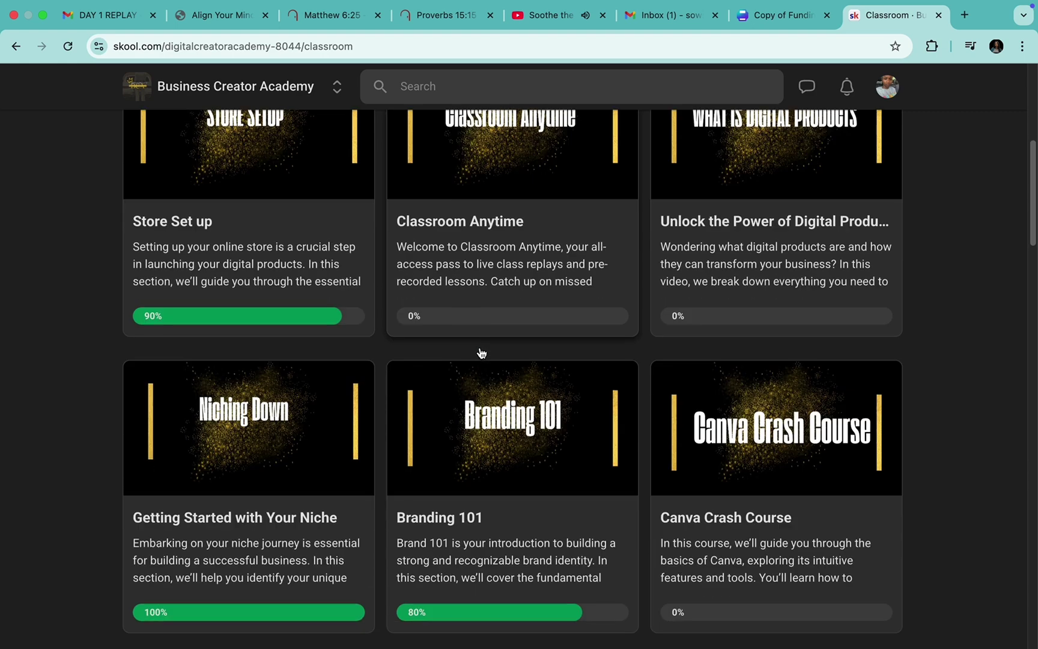
{"action": "scroll", "coordinate": [481, 352], "scroll_direction": "down", "scroll_amount": 12}
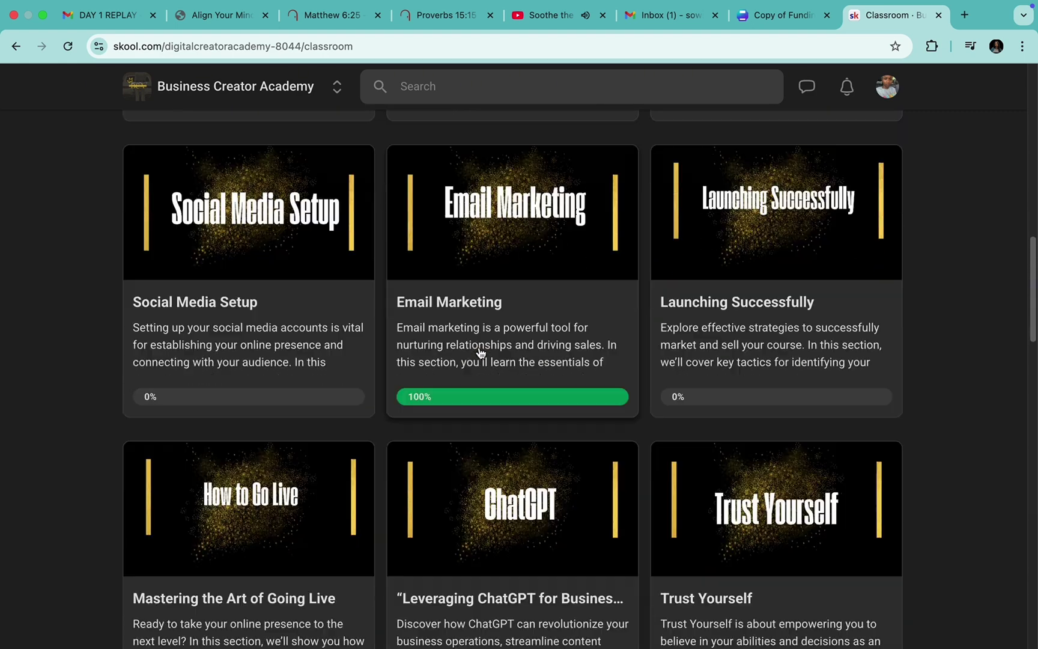
{"action": "scroll", "coordinate": [479, 352], "scroll_direction": "down", "scroll_amount": 9}
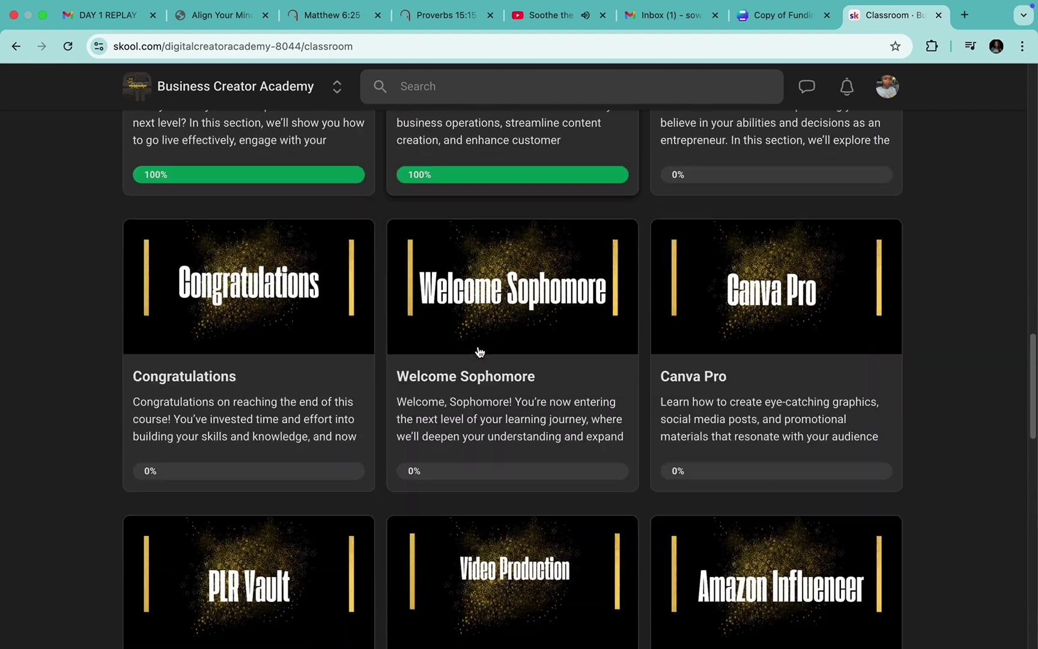
{"action": "scroll", "coordinate": [479, 352], "scroll_direction": "down", "scroll_amount": 1}
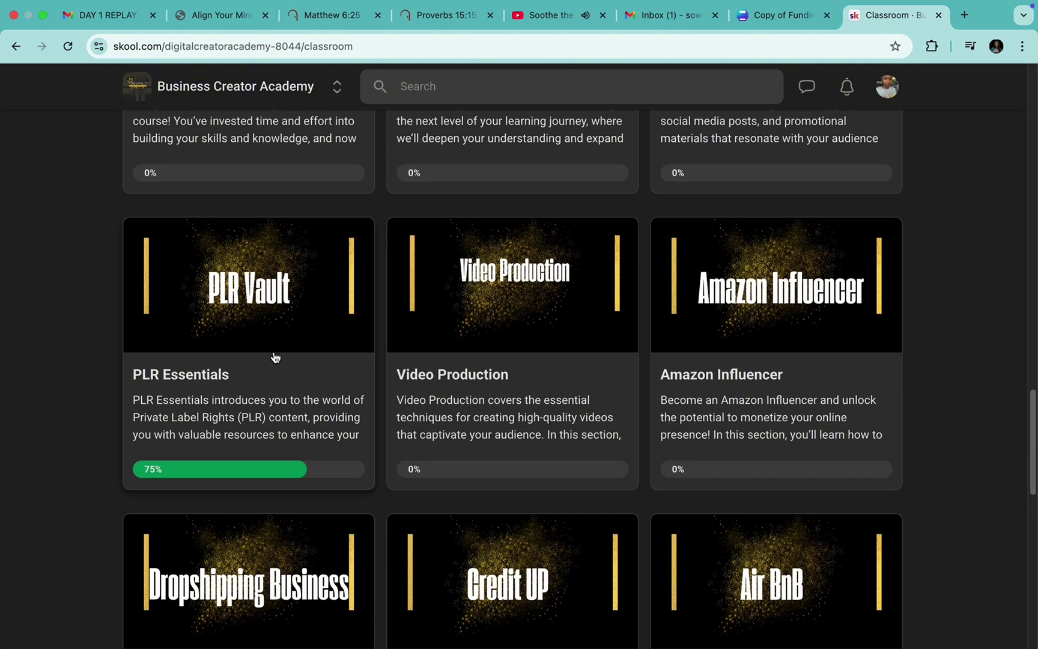
{"action": "left_click", "coordinate": [278, 361]}
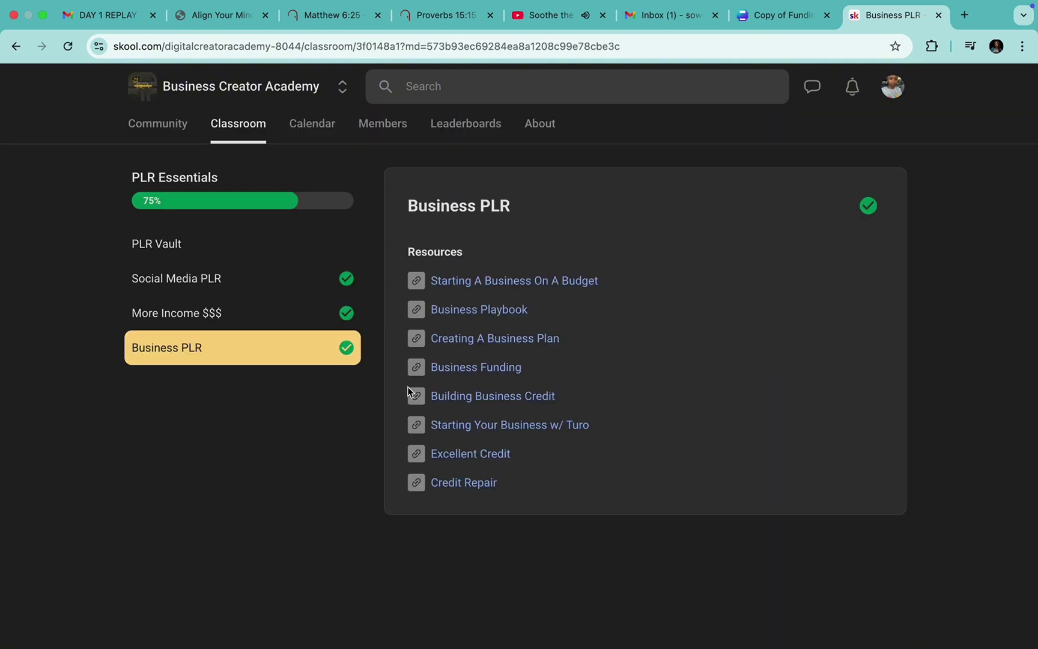
Open the Business Funding resource, create a new Canva design from its template, and dismiss the offer to open it in the app.
{"action": "left_click", "coordinate": [459, 397]}
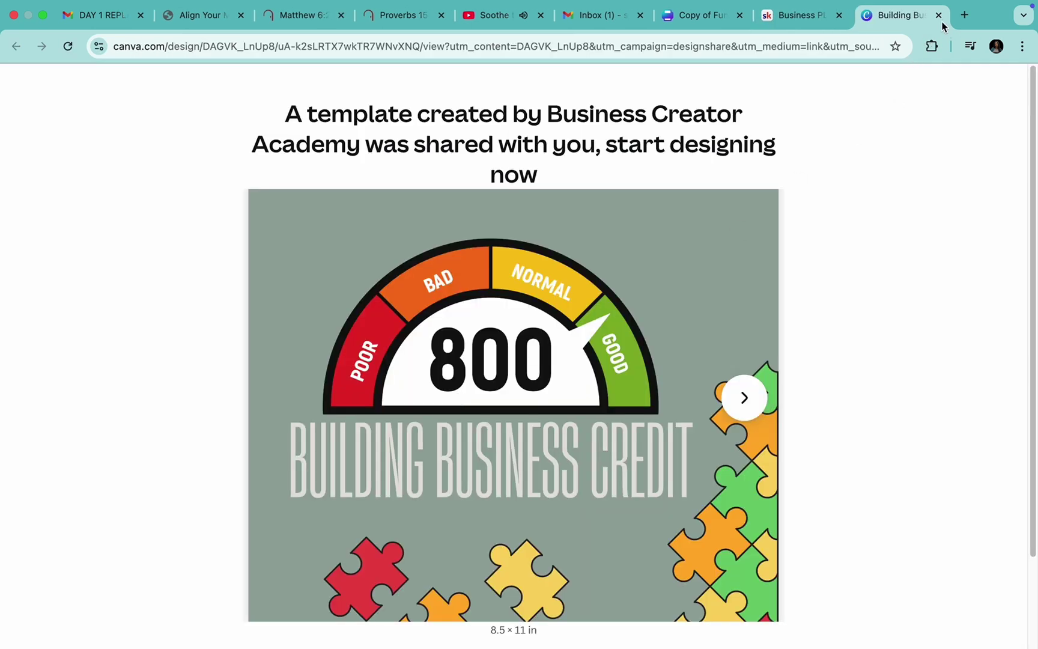
{"action": "left_click", "coordinate": [938, 15]}
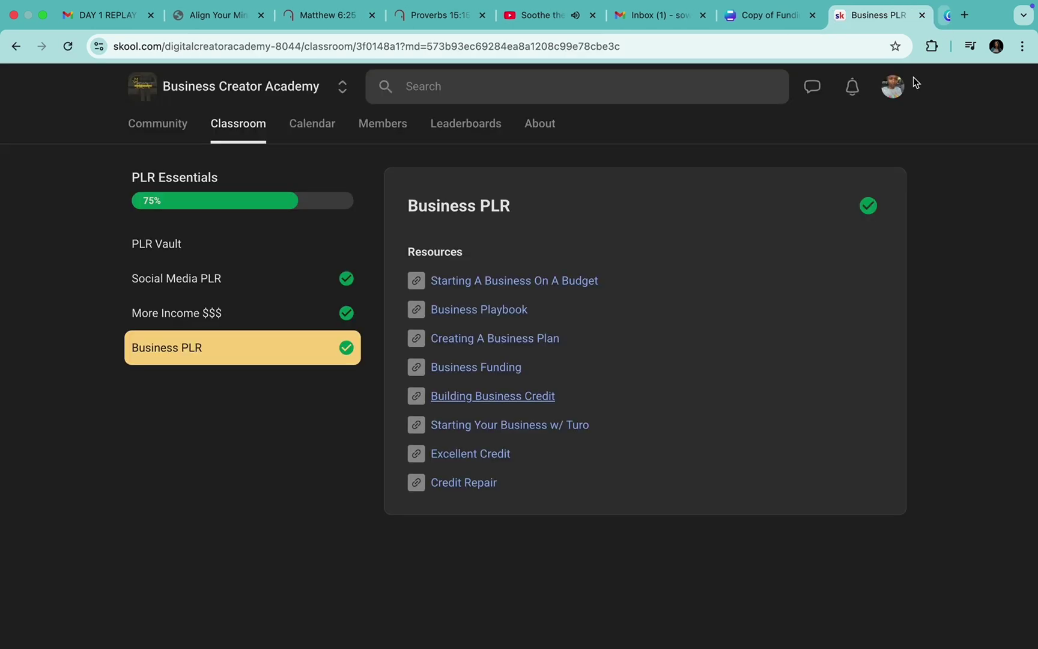
{"action": "left_click", "coordinate": [469, 368]}
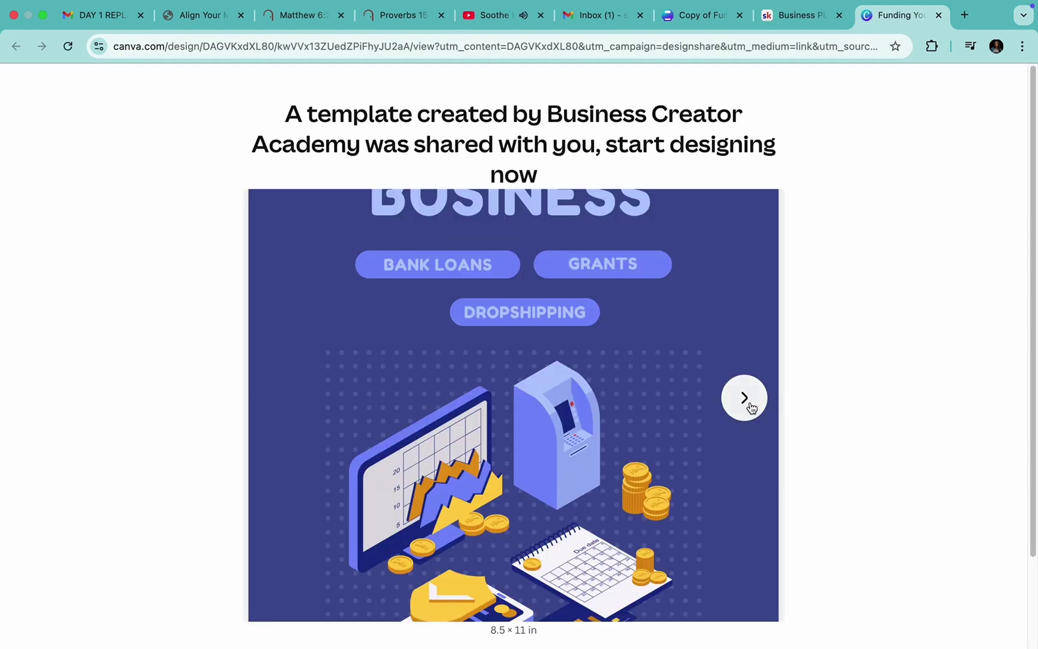
{"action": "scroll", "coordinate": [656, 415], "scroll_direction": "down", "scroll_amount": 3}
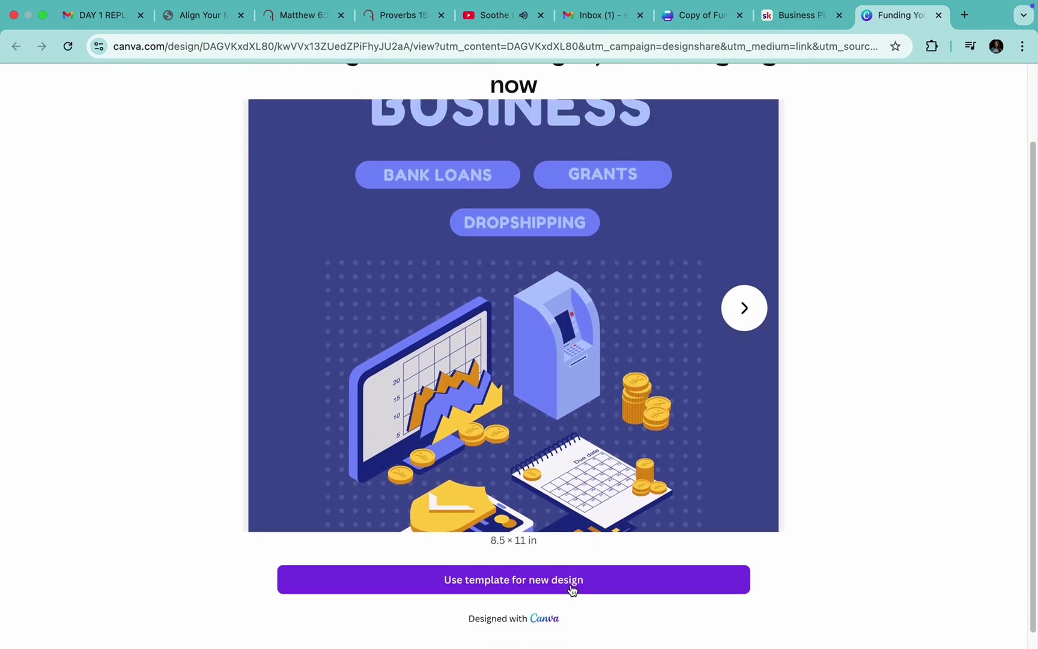
{"action": "left_click", "coordinate": [570, 585]}
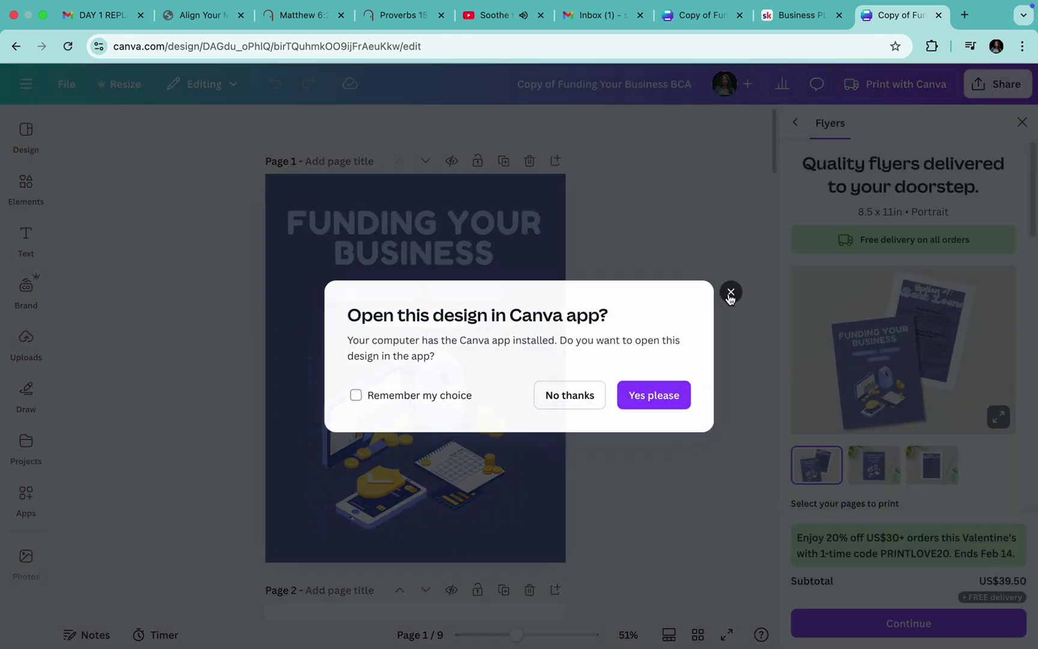
{"action": "left_click", "coordinate": [732, 292]}
Examine the unedited Funding Your Business template from its cover through the Business Grant Proposal page.
{"action": "scroll", "coordinate": [640, 385], "scroll_direction": "down", "scroll_amount": 2}
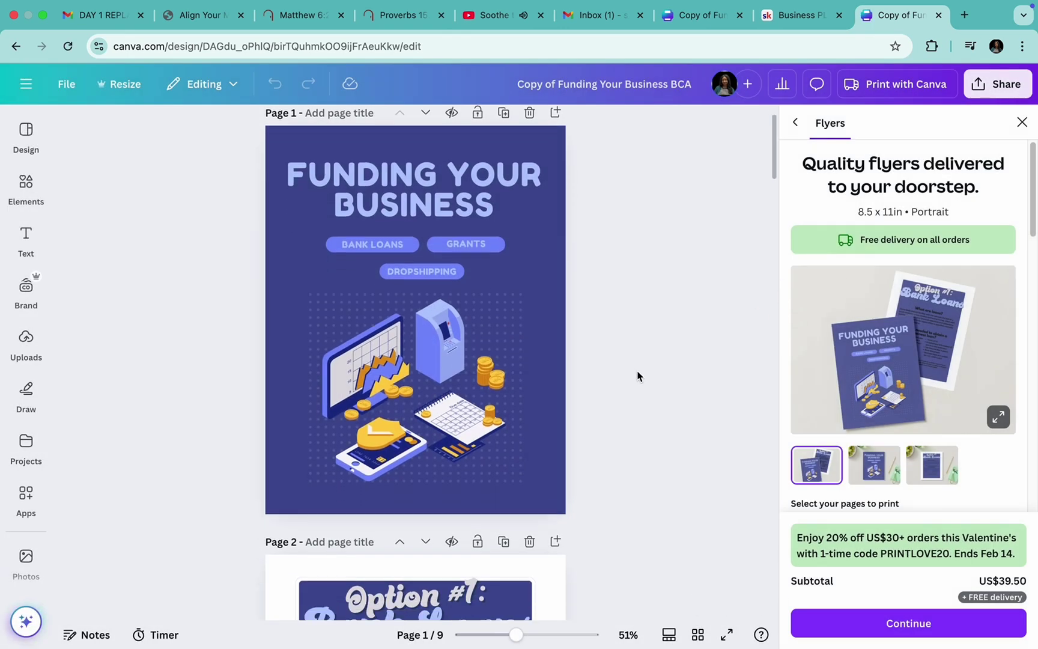
{"action": "scroll", "coordinate": [637, 376], "scroll_direction": "up", "scroll_amount": 2}
{"action": "scroll", "coordinate": [638, 377], "scroll_direction": "down", "scroll_amount": 5}
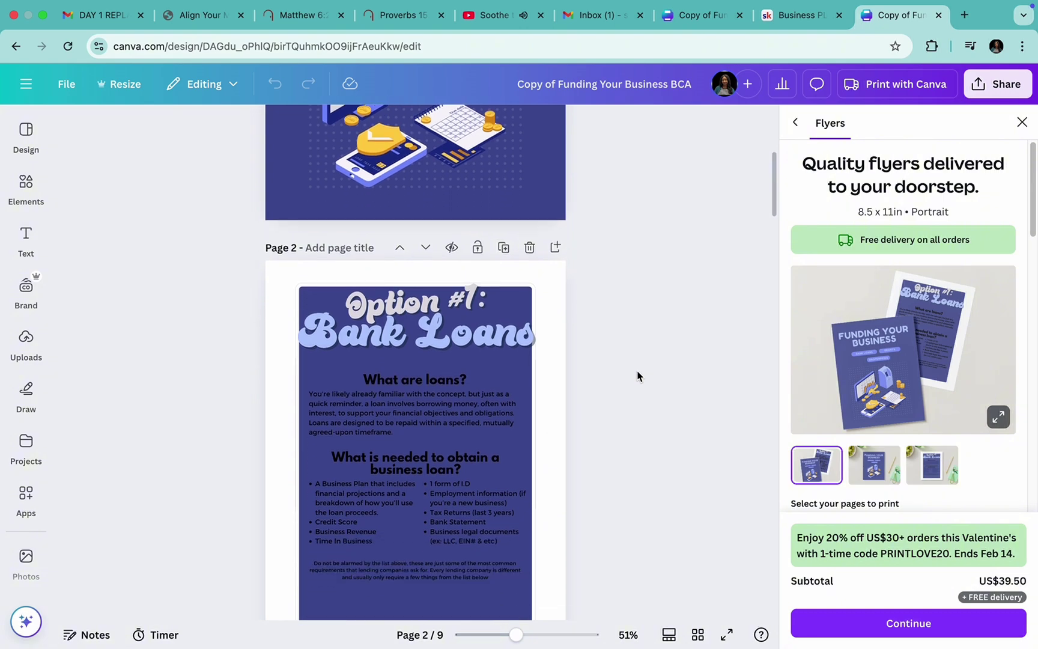
{"action": "scroll", "coordinate": [637, 376], "scroll_direction": "down", "scroll_amount": 5}
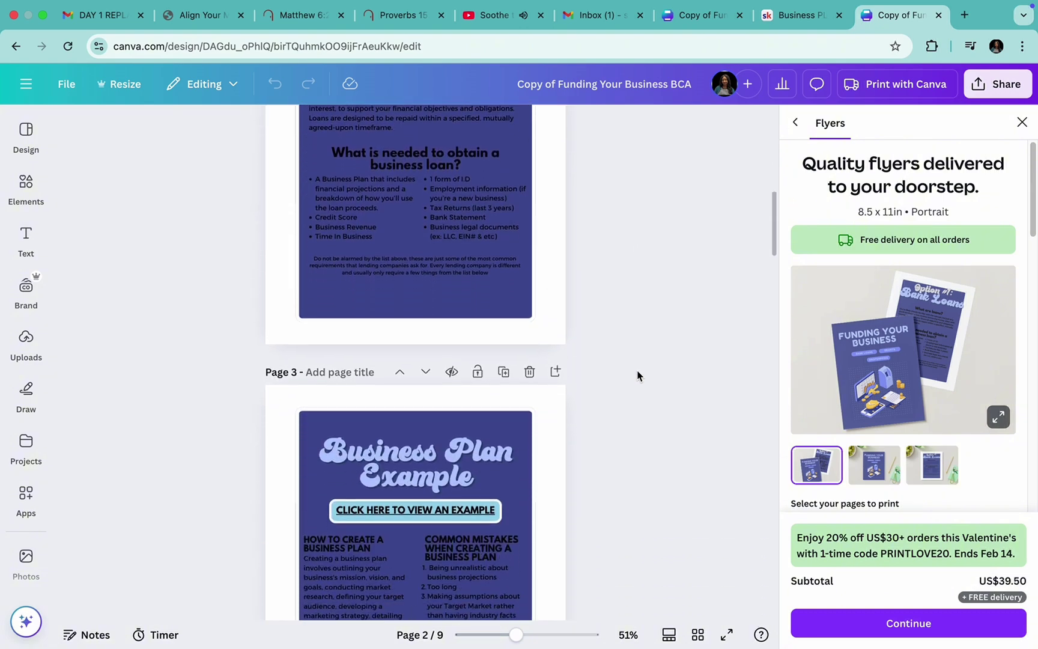
{"action": "scroll", "coordinate": [636, 375], "scroll_direction": "down", "scroll_amount": 8}
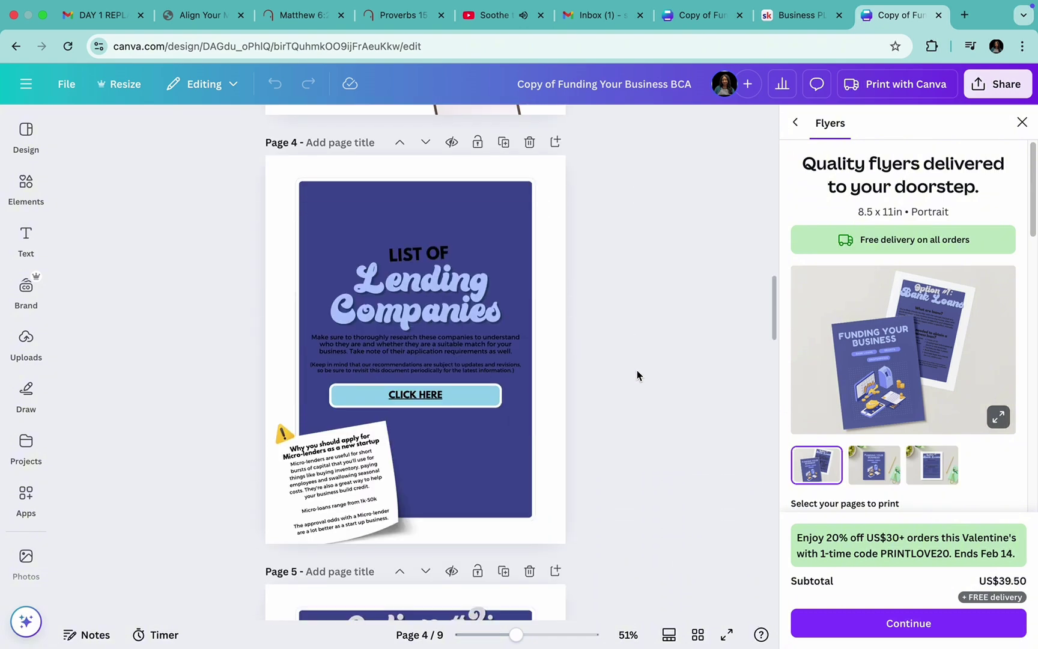
{"action": "scroll", "coordinate": [637, 376], "scroll_direction": "down", "scroll_amount": 3}
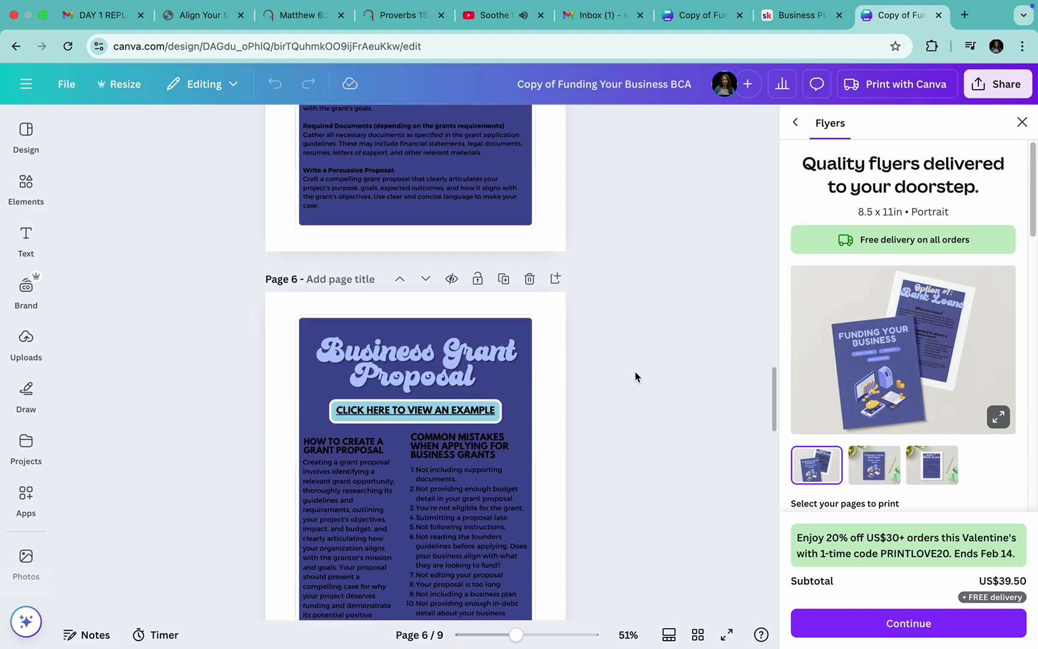
{"action": "scroll", "coordinate": [640, 376], "scroll_direction": "up", "scroll_amount": 6}
Switch to the customised 11-page copy of the design and examine its redesigned cover.
{"action": "left_click", "coordinate": [702, 15]}
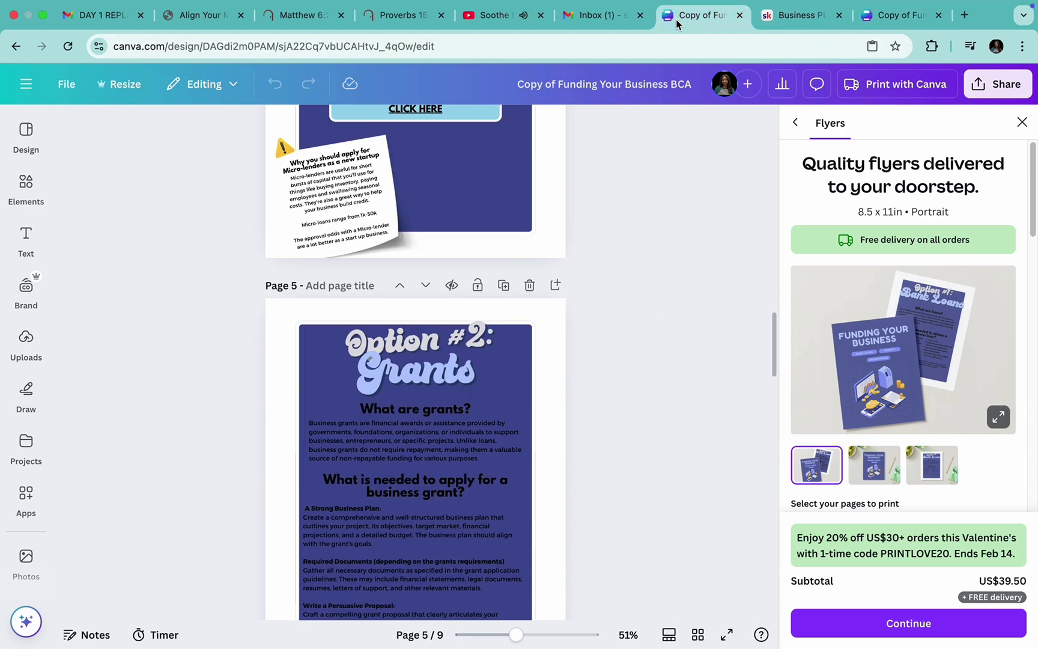
{"action": "scroll", "coordinate": [586, 293], "scroll_direction": "up", "scroll_amount": 20}
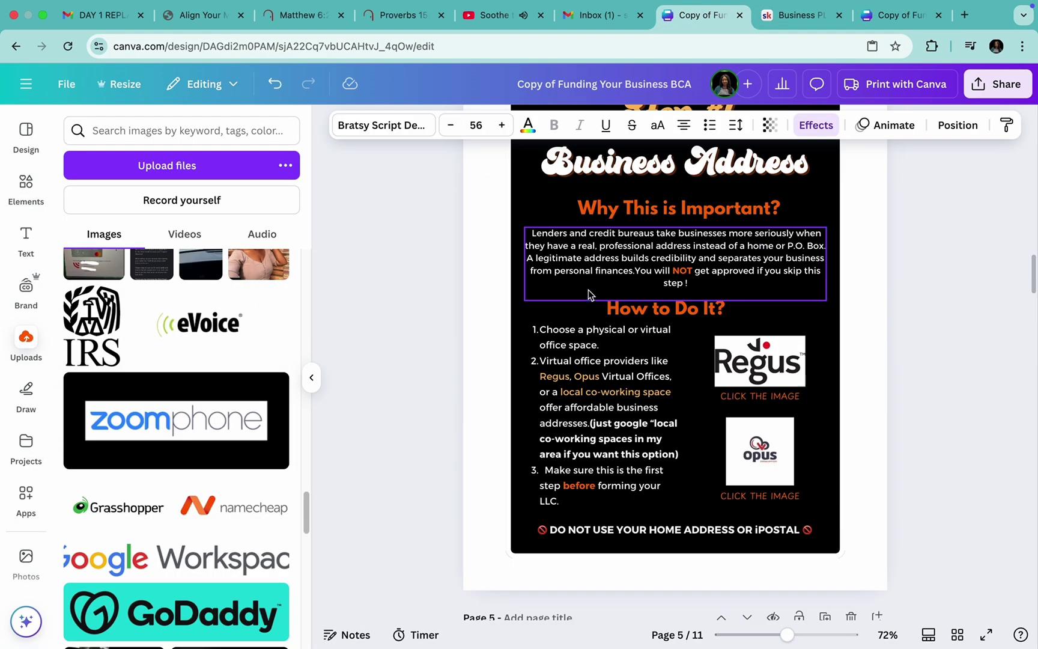
{"action": "scroll", "coordinate": [589, 296], "scroll_direction": "up", "scroll_amount": 4}
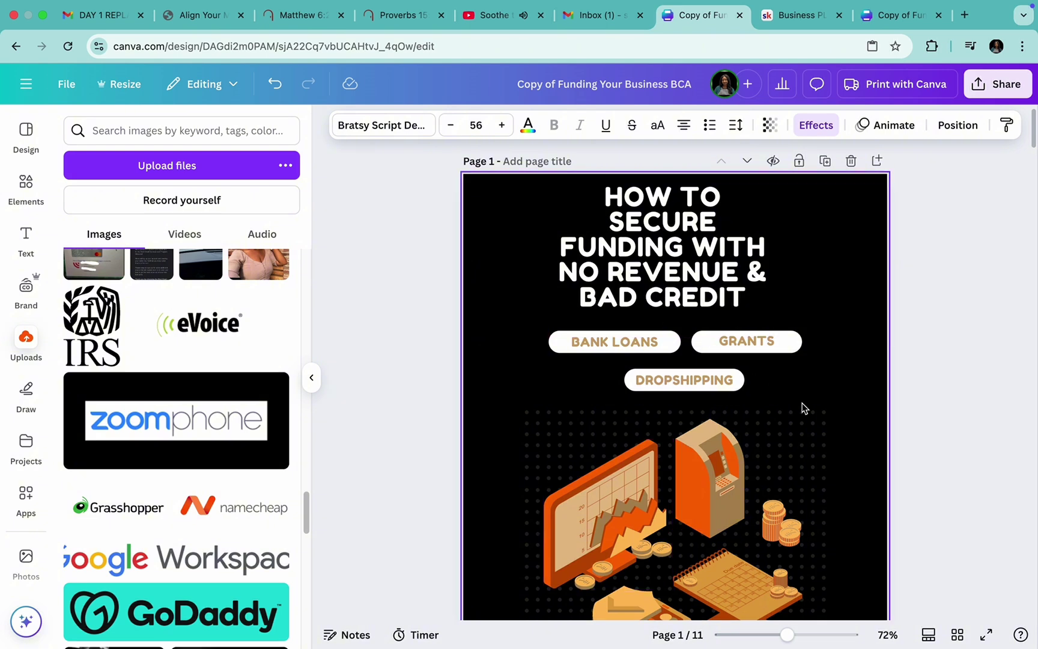
{"action": "scroll", "coordinate": [849, 395], "scroll_direction": "down", "scroll_amount": 2}
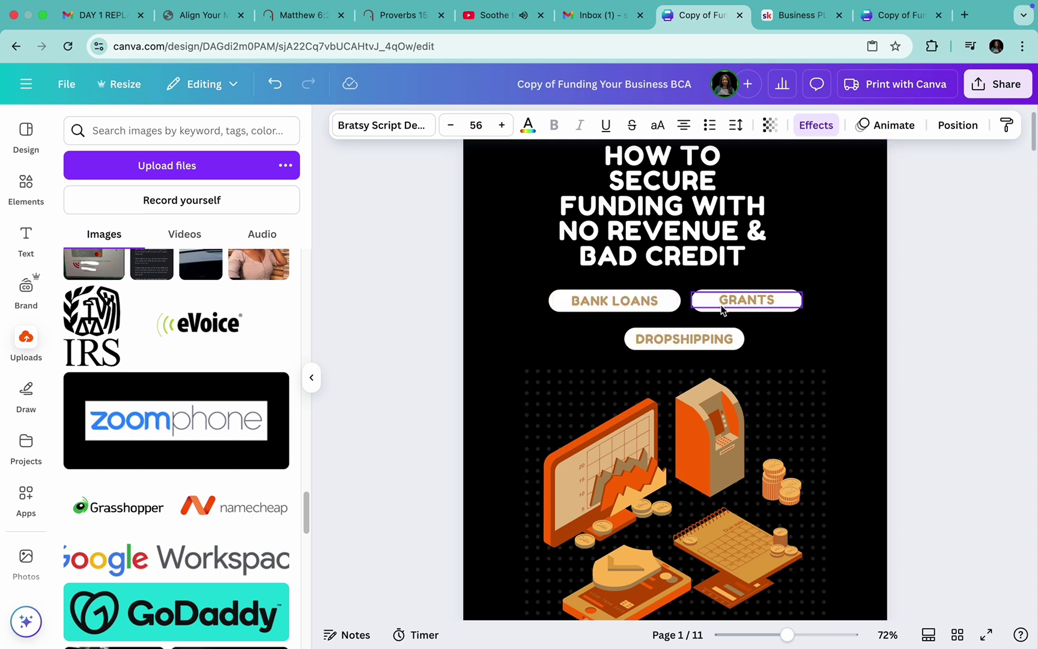
{"action": "scroll", "coordinate": [816, 397], "scroll_direction": "down", "scroll_amount": 6}
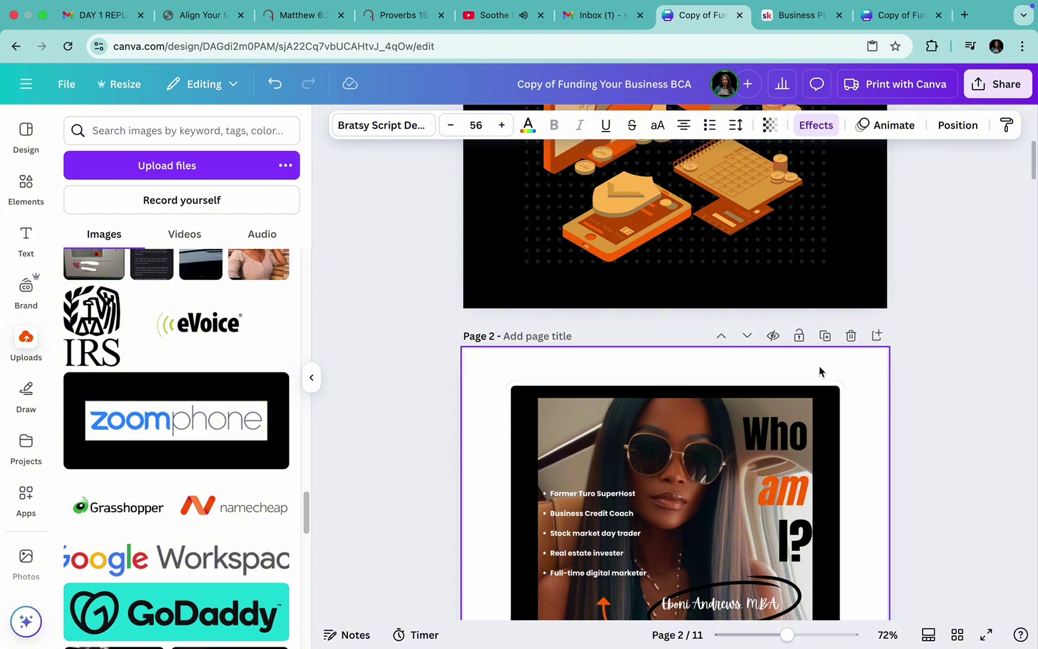
{"action": "scroll", "coordinate": [821, 370], "scroll_direction": "up", "scroll_amount": 6}
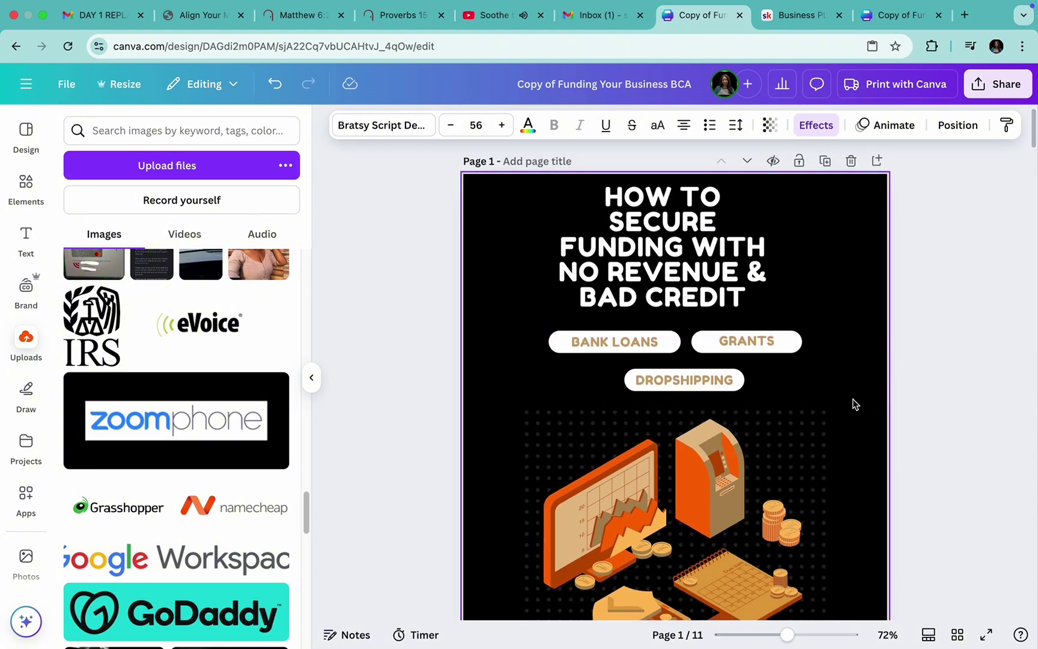
Review the customised Who am I, Dismantle This Belief and Step #1 Business Address pages.
{"action": "scroll", "coordinate": [845, 359], "scroll_direction": "down", "scroll_amount": 10}
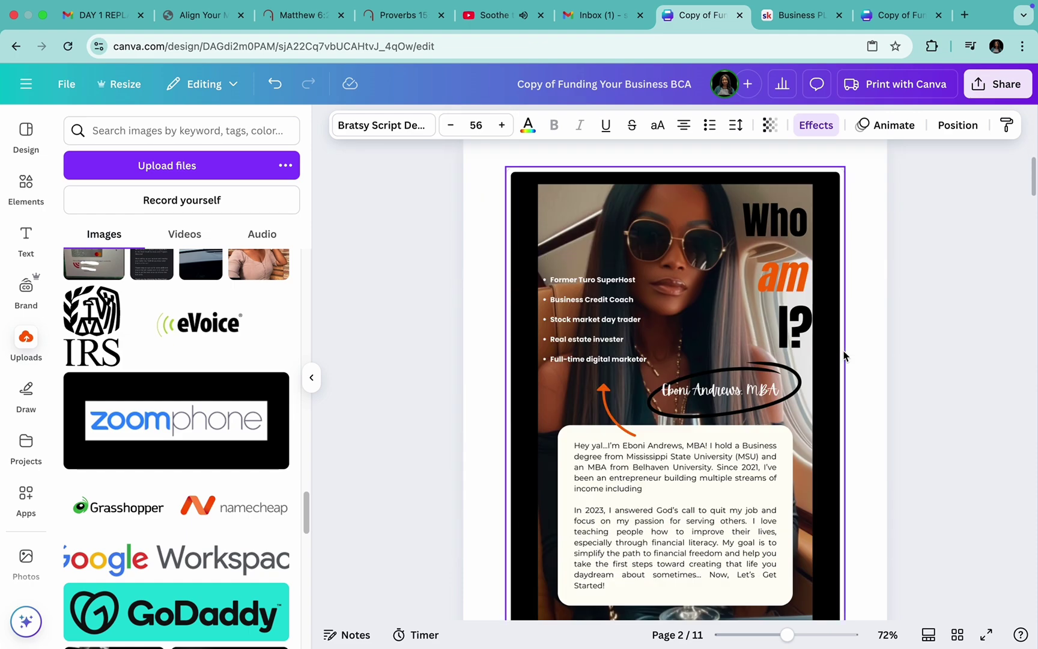
{"action": "scroll", "coordinate": [843, 352], "scroll_direction": "up", "scroll_amount": 4}
{"action": "scroll", "coordinate": [786, 389], "scroll_direction": "up", "scroll_amount": 1}
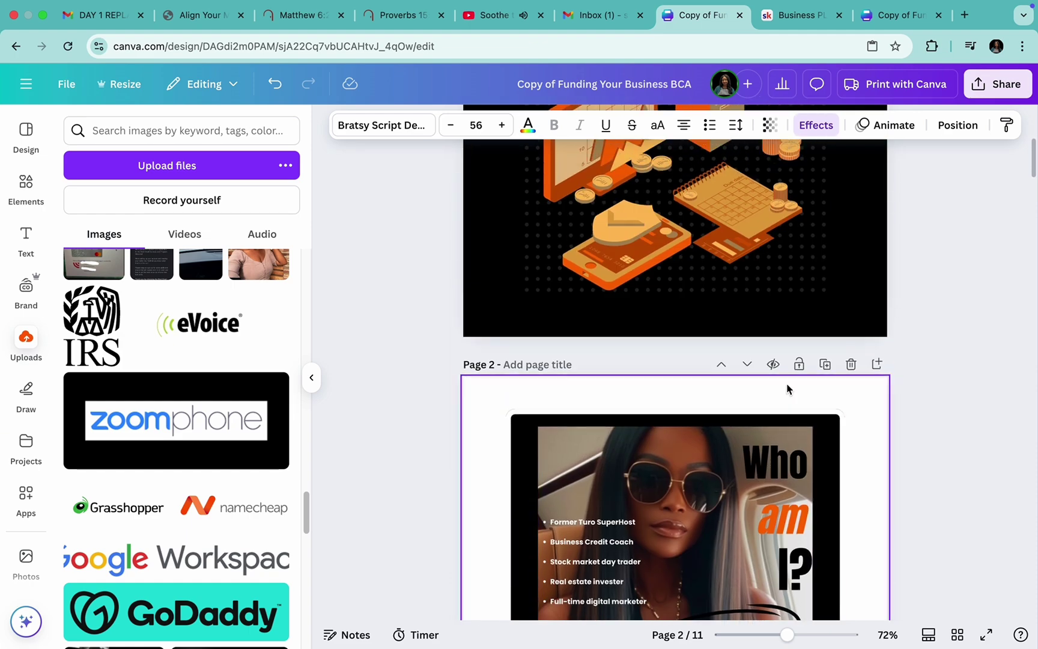
{"action": "scroll", "coordinate": [785, 389], "scroll_direction": "down", "scroll_amount": 5}
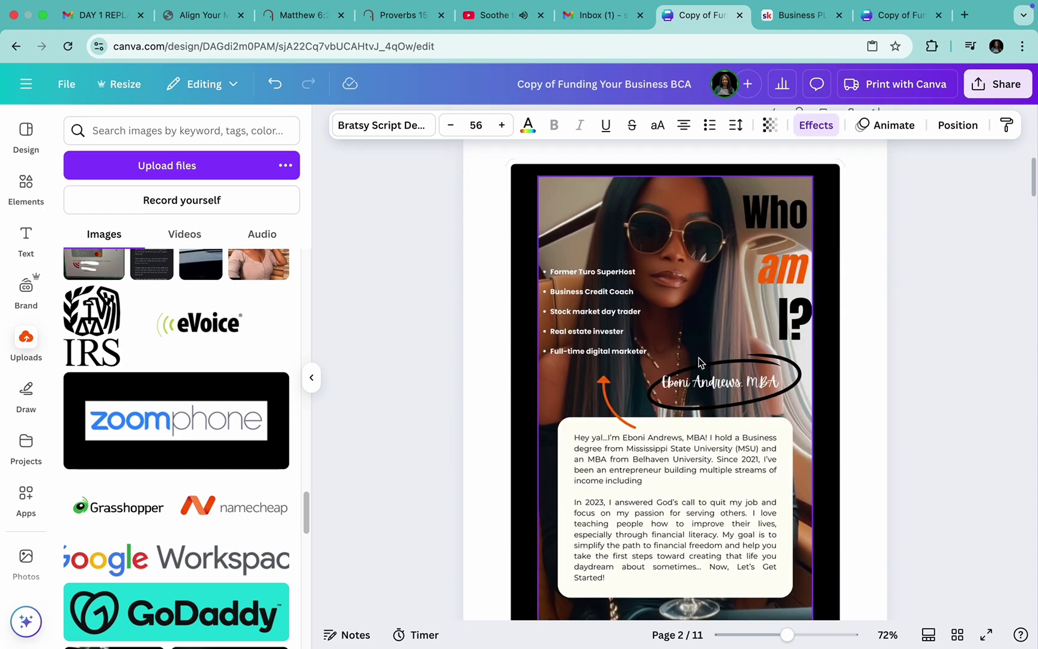
{"action": "scroll", "coordinate": [701, 362], "scroll_direction": "down", "scroll_amount": 6}
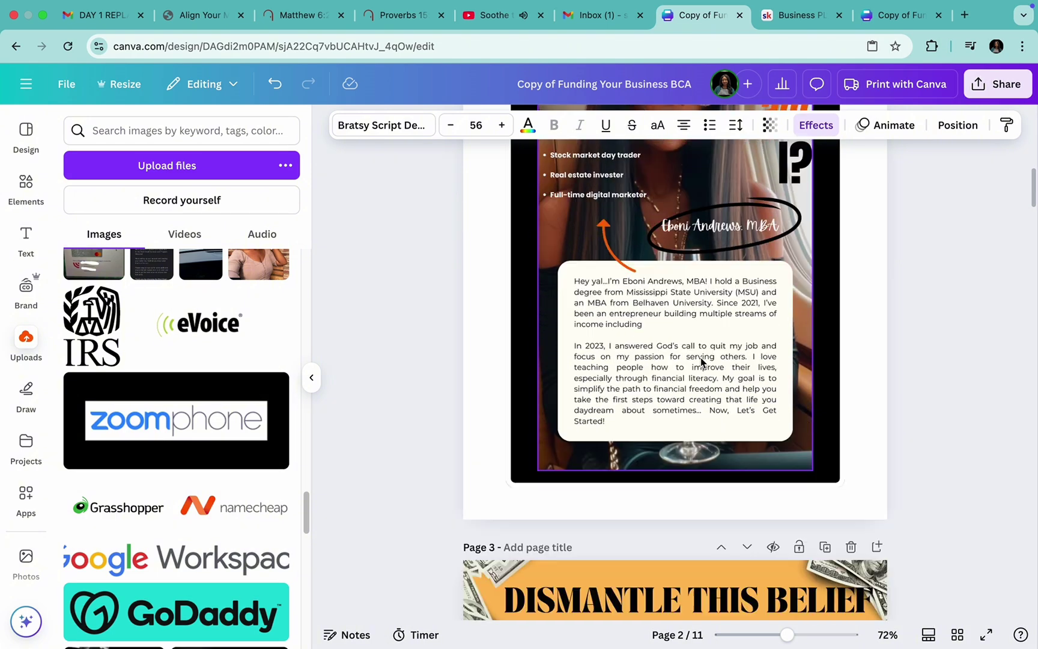
{"action": "scroll", "coordinate": [701, 362], "scroll_direction": "down", "scroll_amount": 4}
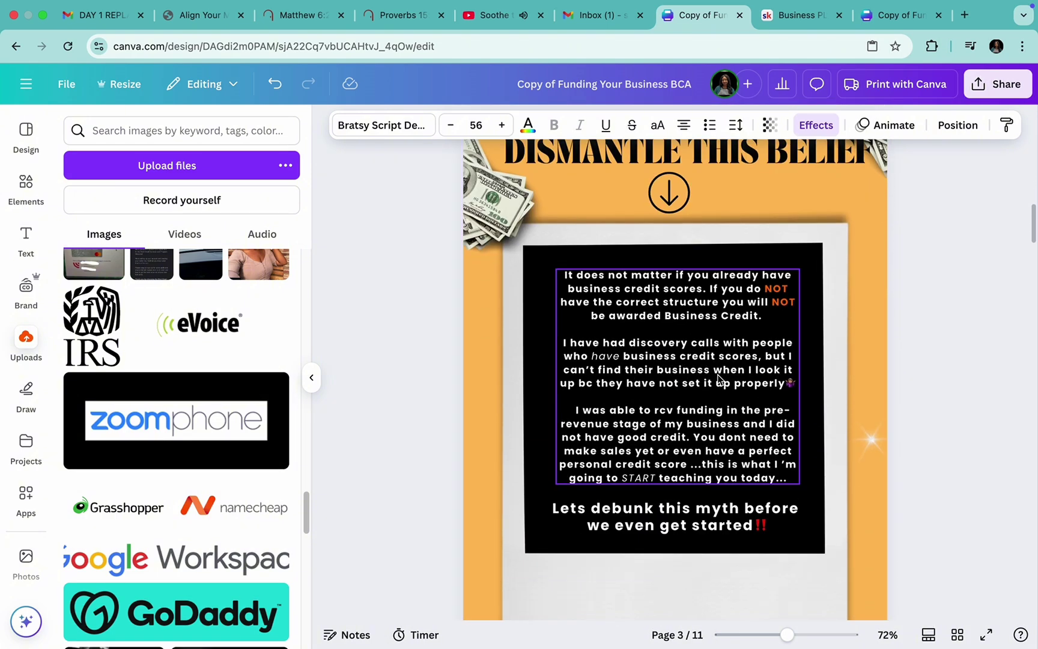
{"action": "scroll", "coordinate": [721, 383], "scroll_direction": "down", "scroll_amount": 4}
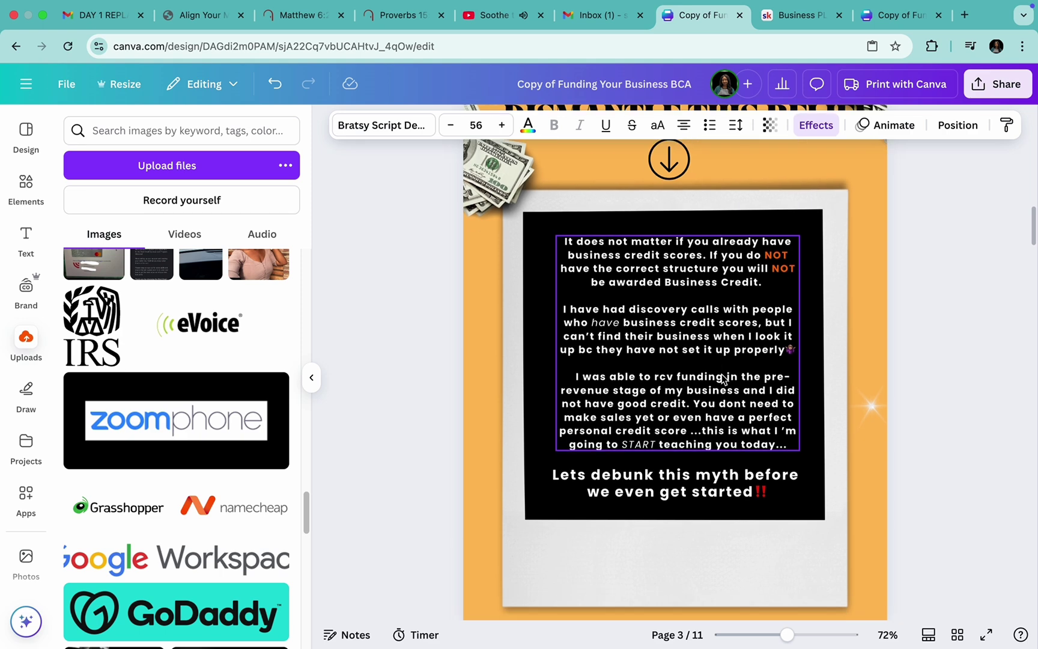
{"action": "scroll", "coordinate": [720, 378], "scroll_direction": "down", "scroll_amount": 5}
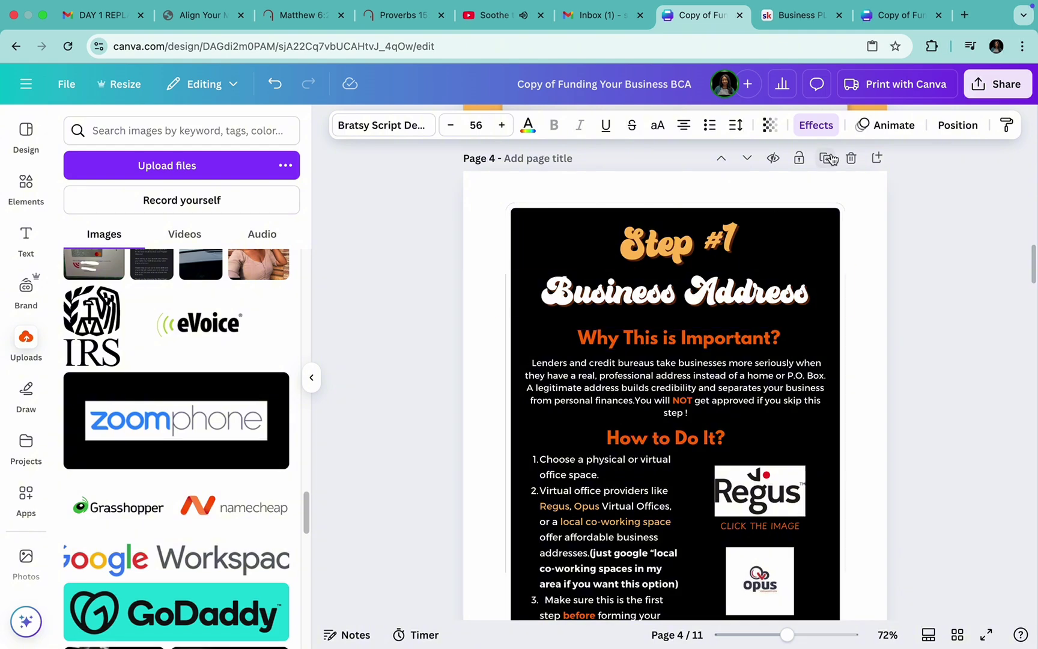
Return to the unedited template copy and review its cover and the Option #1: Bank Loans page.
{"action": "left_click", "coordinate": [901, 15]}
{"action": "scroll", "coordinate": [708, 287], "scroll_direction": "up", "scroll_amount": 5}
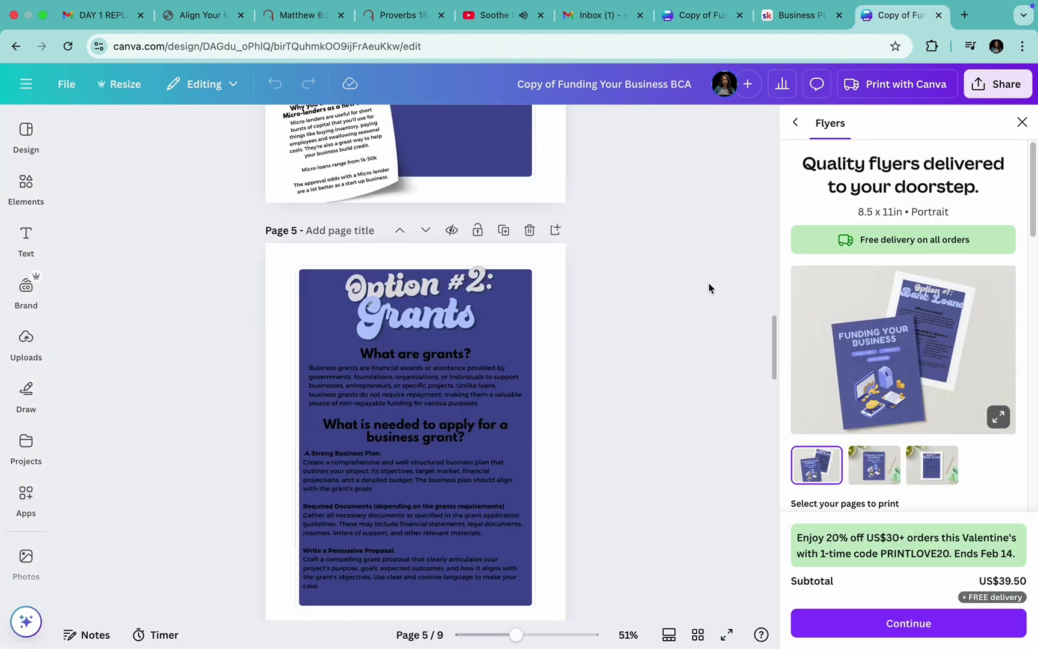
{"action": "scroll", "coordinate": [706, 288], "scroll_direction": "up", "scroll_amount": 15}
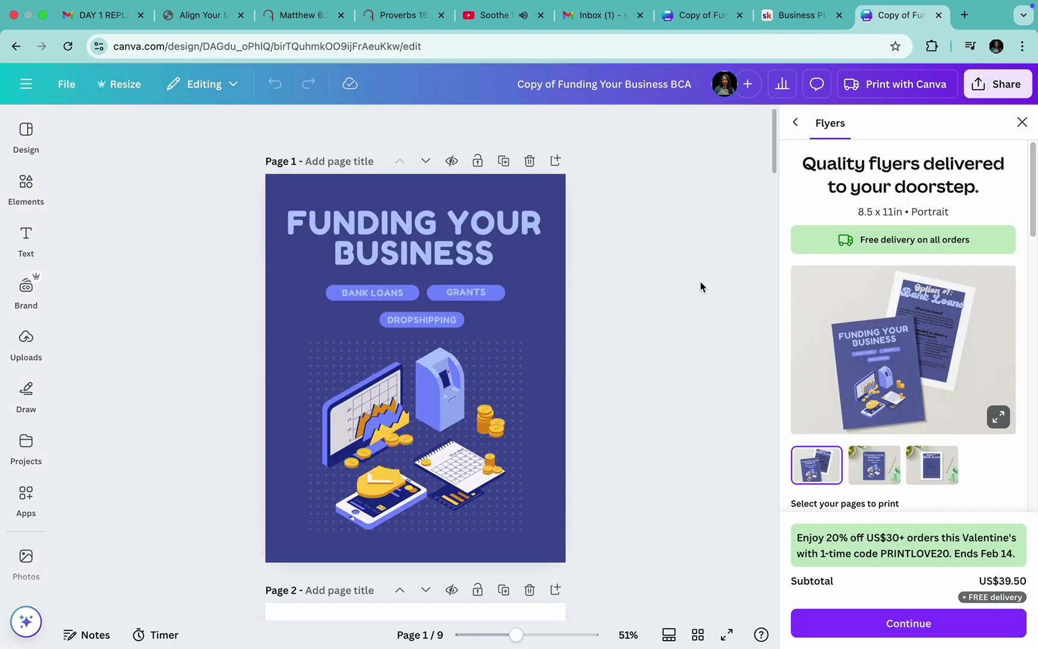
{"action": "scroll", "coordinate": [695, 282], "scroll_direction": "down", "scroll_amount": 5}
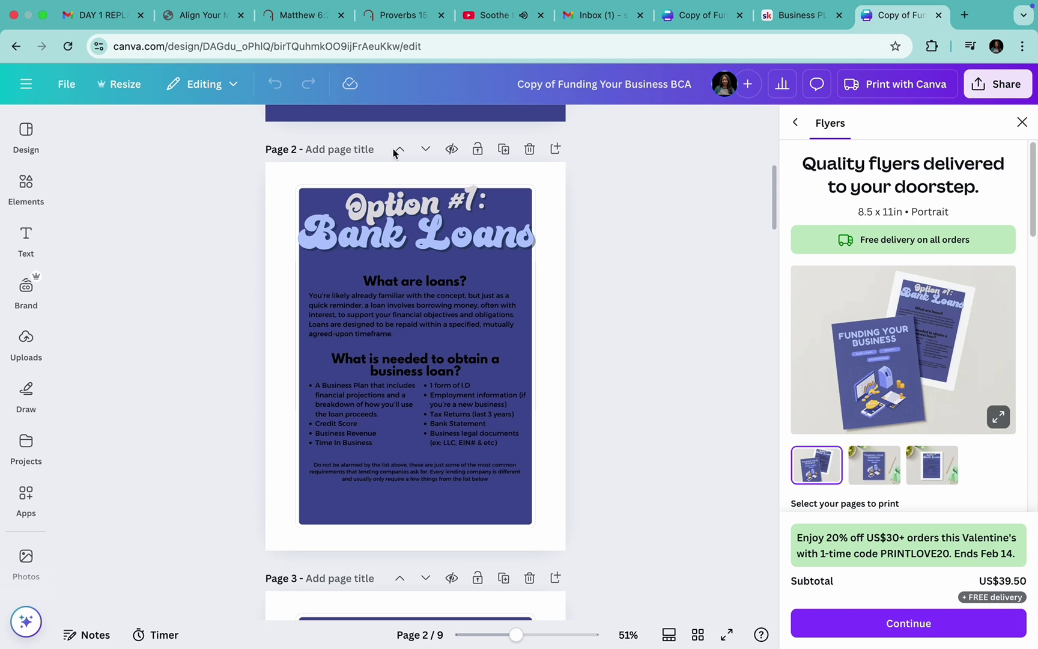
Try placing the unedited template in its own narrower window over the customised design for a side-by-side comparison.
{"action": "left_click_drag", "start_coordinate": [891, 24], "coordinate": [553, 98]}
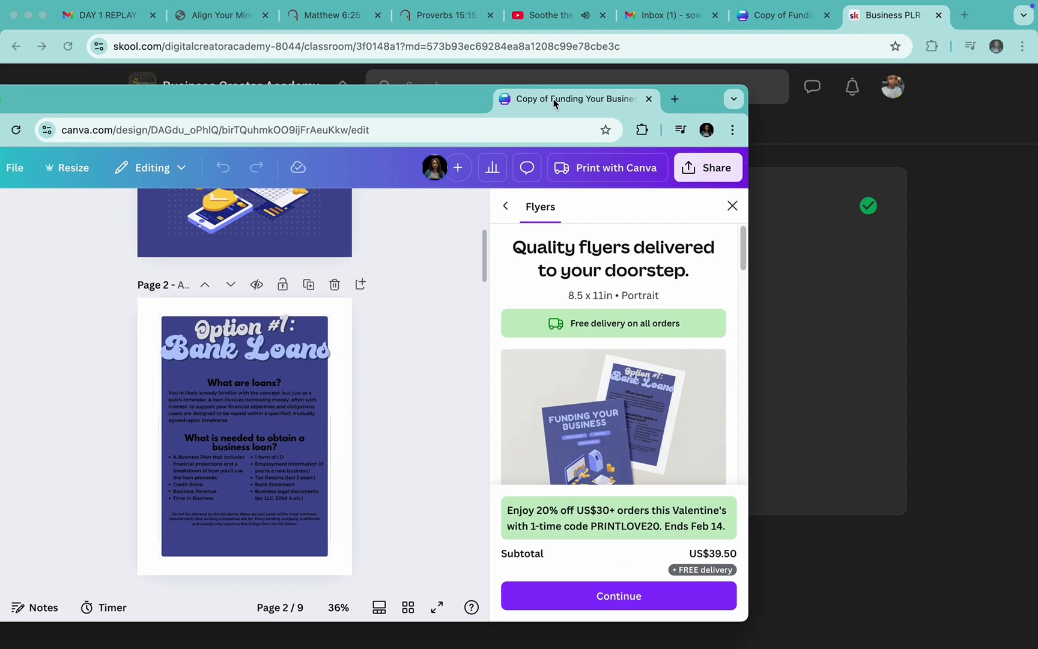
{"action": "left_click", "coordinate": [797, 18]}
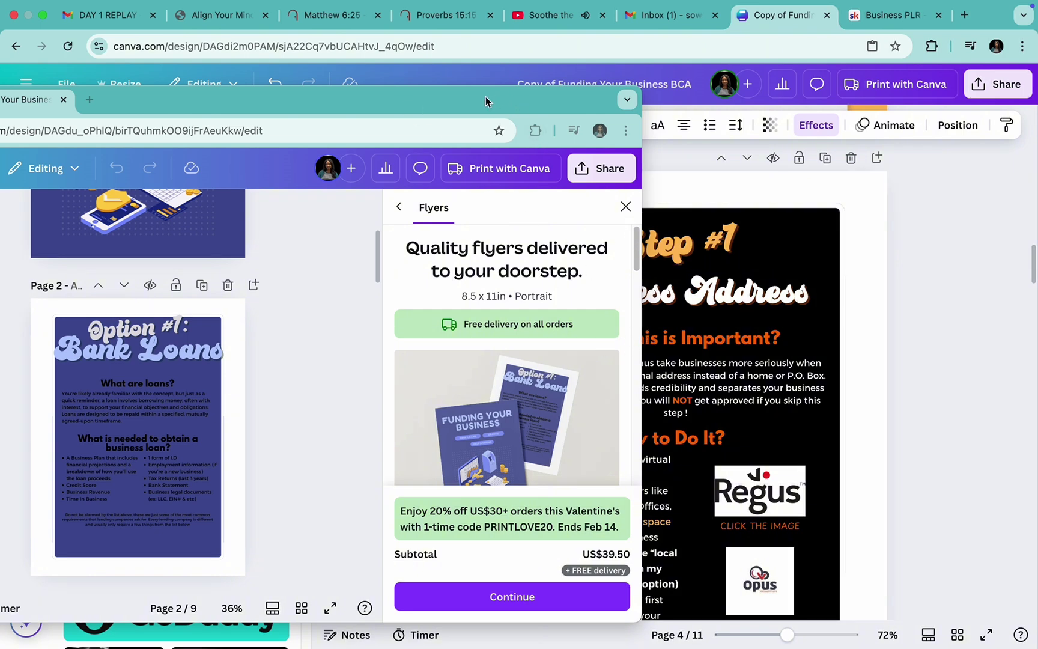
{"action": "left_click_drag", "start_coordinate": [486, 100], "coordinate": [515, 20]}
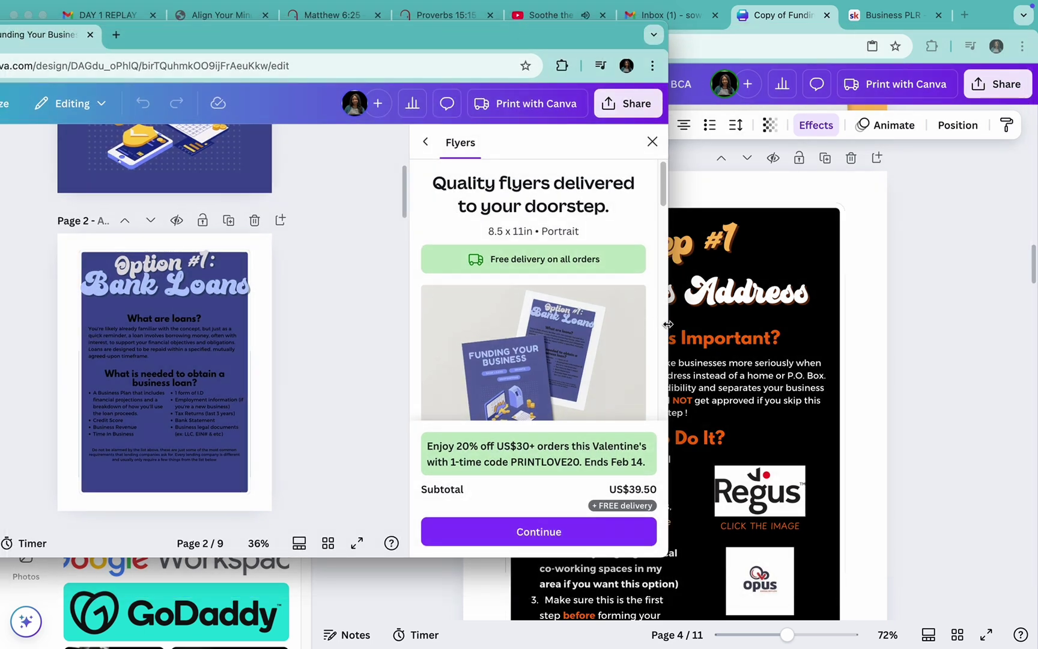
{"action": "left_click_drag", "start_coordinate": [668, 324], "coordinate": [475, 319]}
{"action": "left_click_drag", "start_coordinate": [199, 40], "coordinate": [283, 79]}
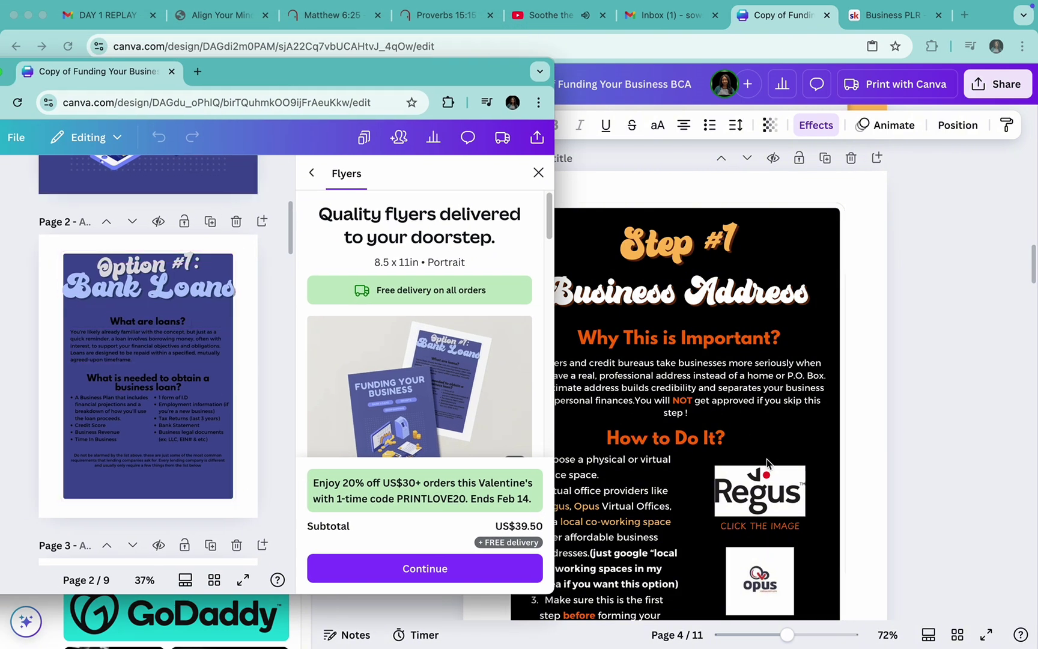
Review the unedited template through its final Dropshipping Videos page and close its separate window.
{"action": "scroll", "coordinate": [767, 463], "scroll_direction": "down", "scroll_amount": 3}
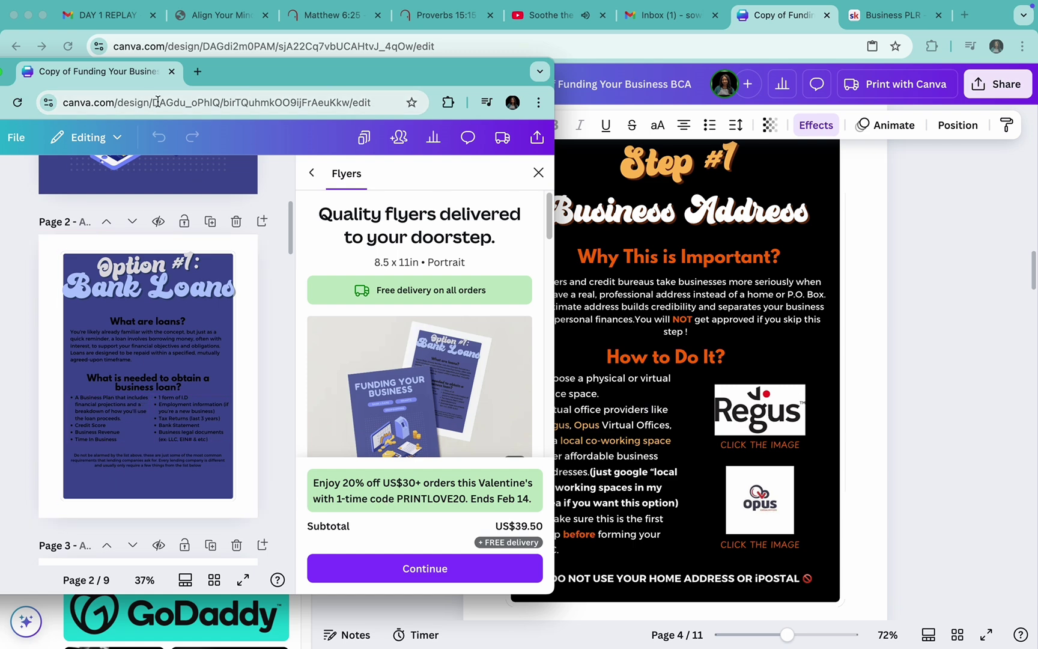
{"action": "left_click_drag", "start_coordinate": [255, 90], "coordinate": [452, 94]}
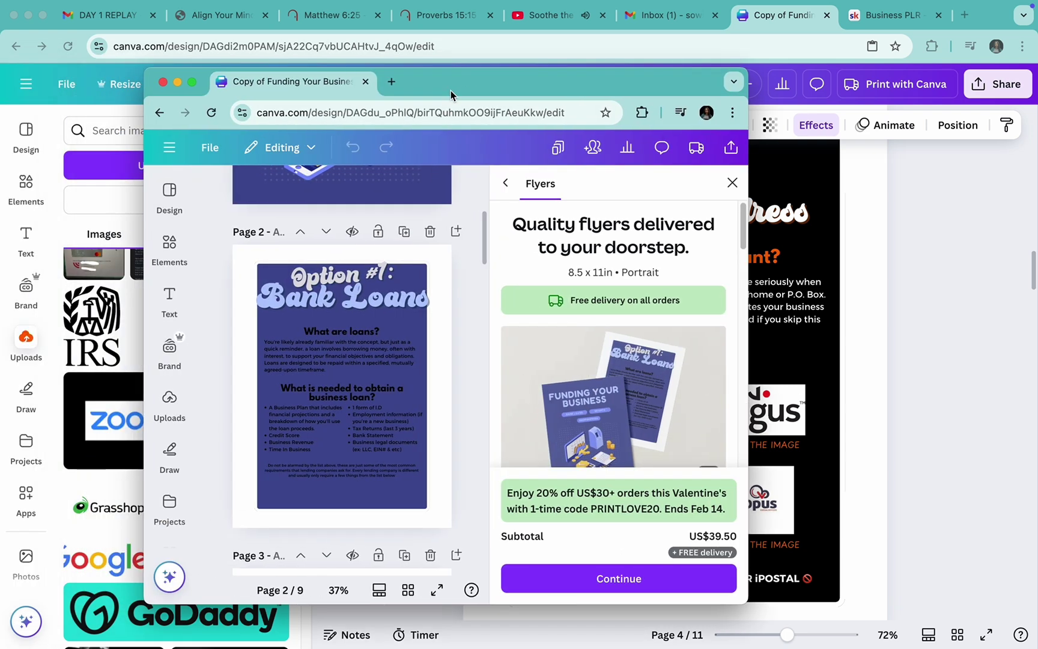
{"action": "scroll", "coordinate": [344, 297], "scroll_direction": "down", "scroll_amount": 20}
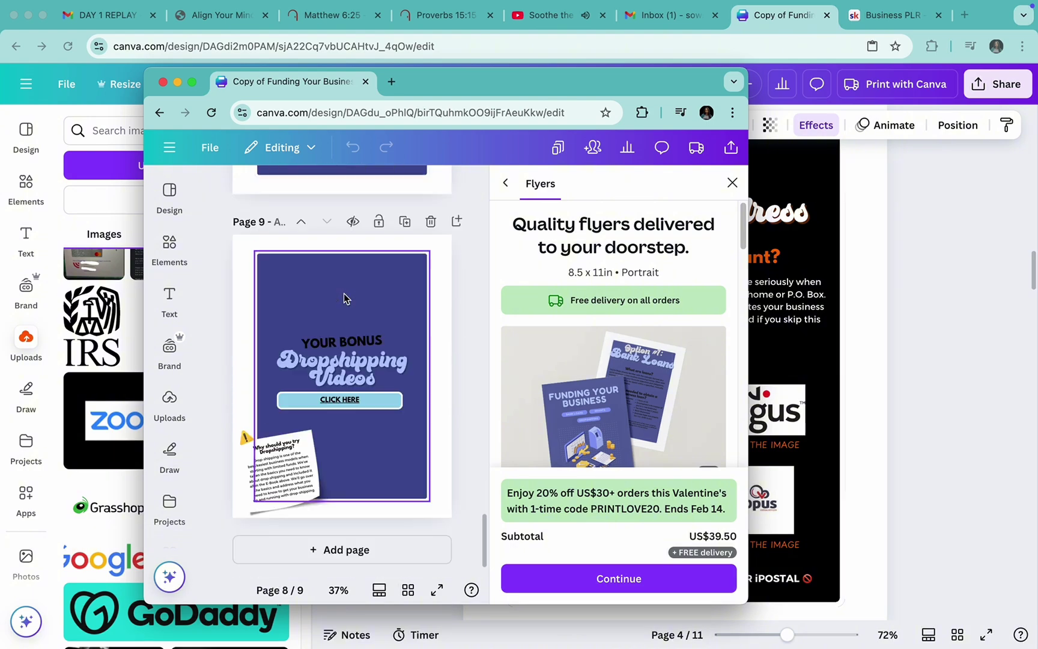
{"action": "left_click", "coordinate": [162, 85]}
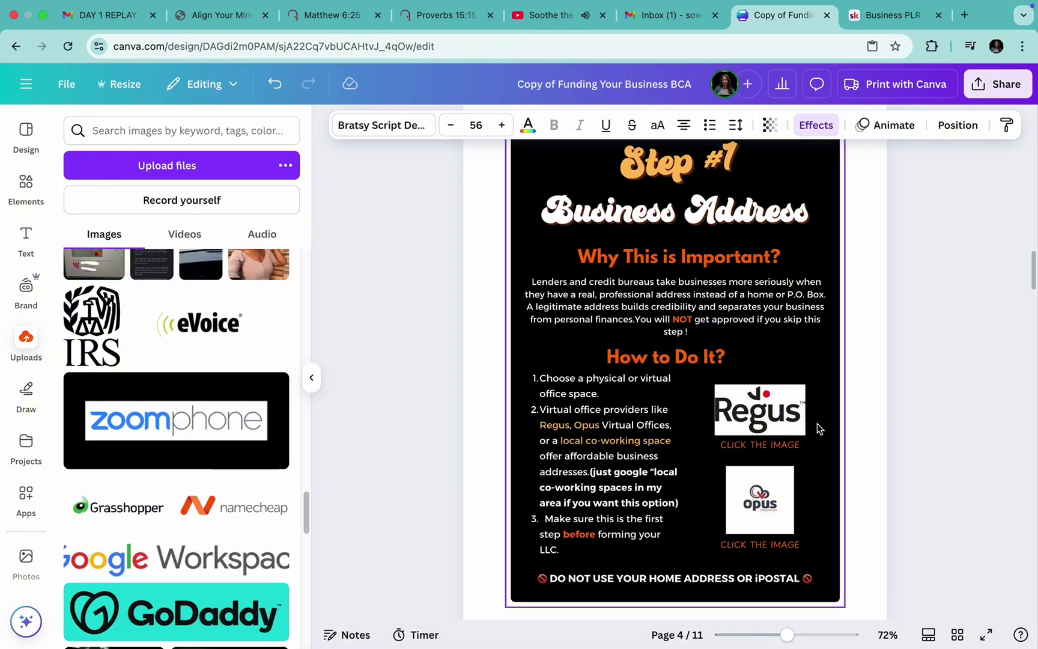
Examine the customised Step #1 Business Address page and check the links attached to the Regus and Opus logos.
{"action": "scroll", "coordinate": [818, 428], "scroll_direction": "up", "scroll_amount": 2}
{"action": "scroll", "coordinate": [815, 430], "scroll_direction": "down", "scroll_amount": 4}
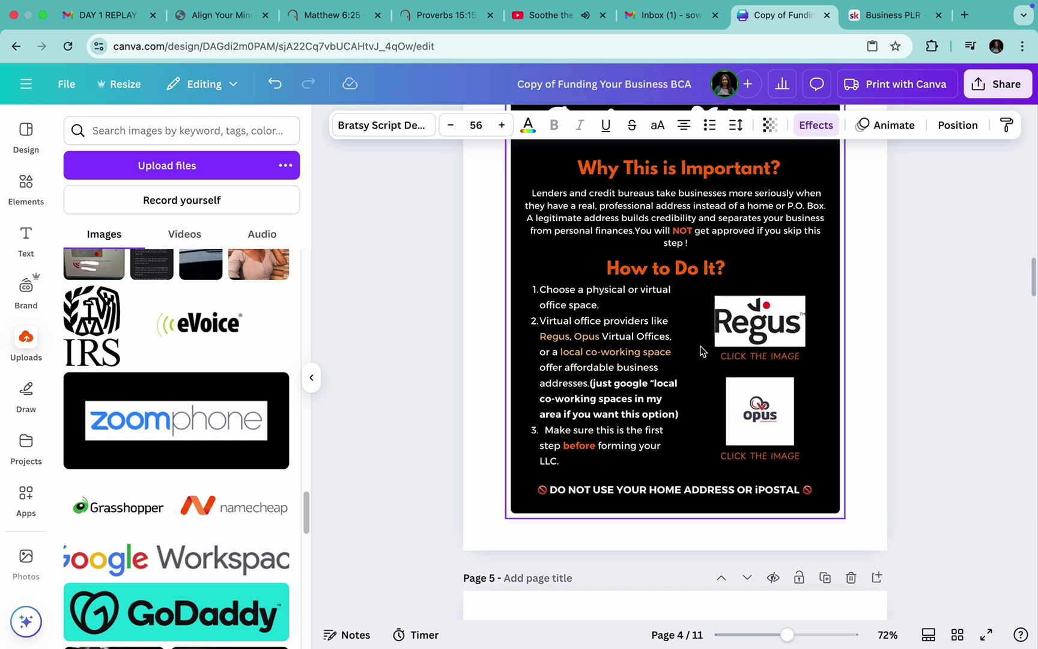
{"action": "left_click", "coordinate": [760, 327]}
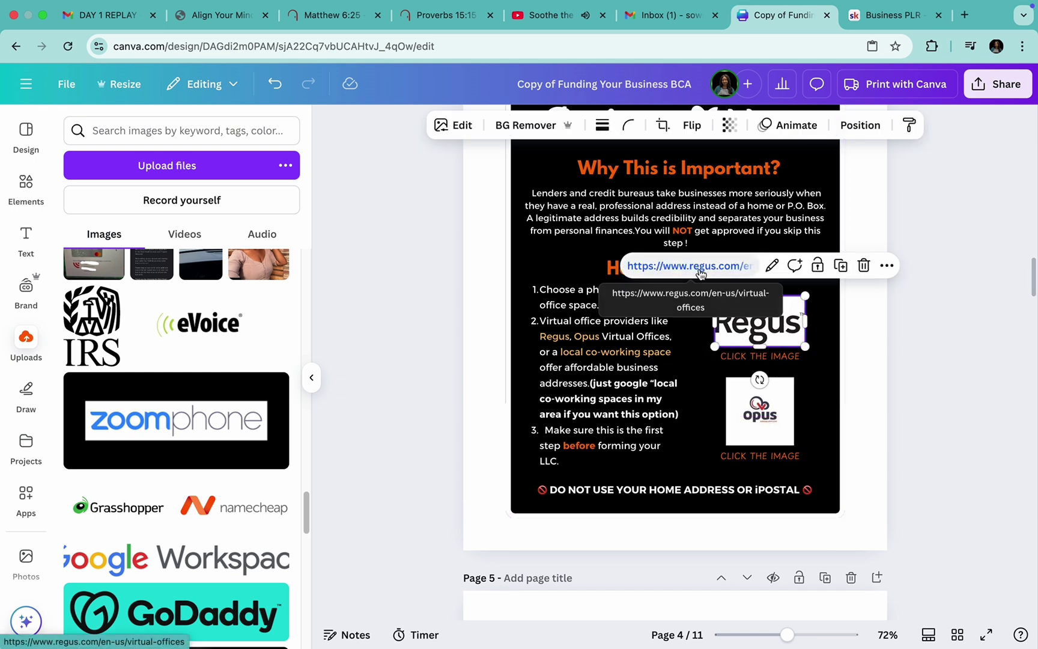
{"action": "left_click", "coordinate": [752, 416]}
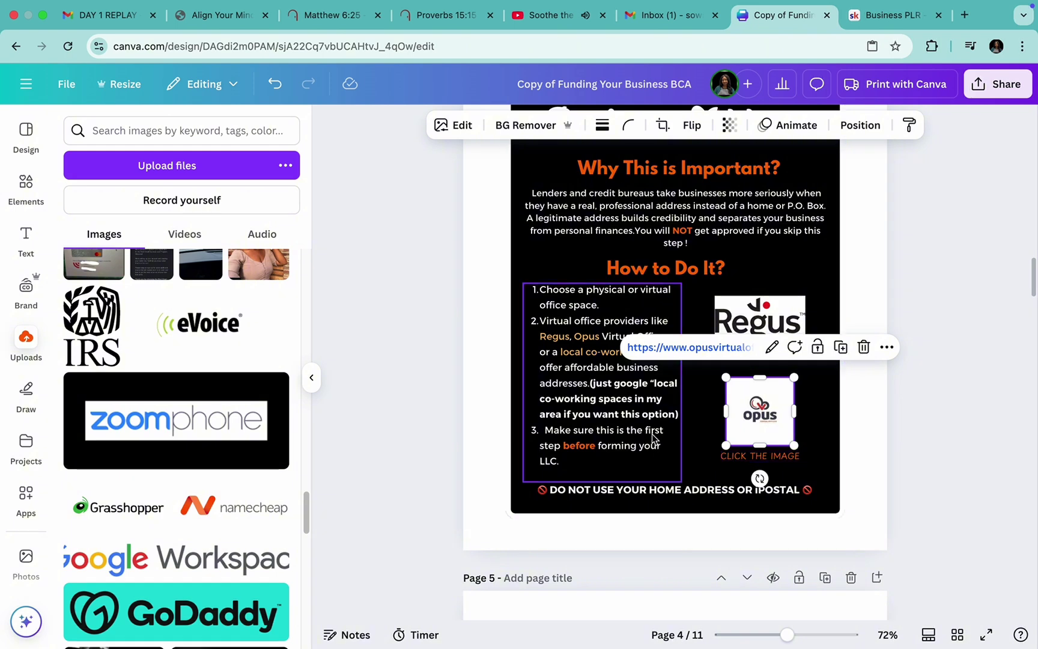
{"action": "scroll", "coordinate": [647, 422], "scroll_direction": "down", "scroll_amount": 1}
{"action": "scroll", "coordinate": [648, 423], "scroll_direction": "down", "scroll_amount": 5}
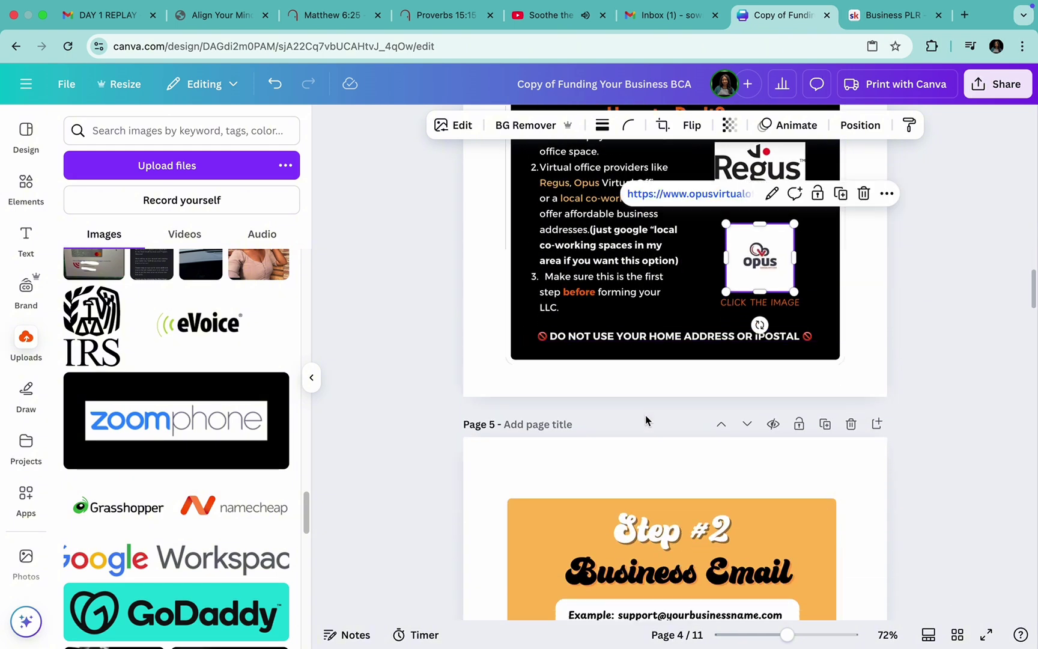
{"action": "scroll", "coordinate": [647, 423], "scroll_direction": "up", "scroll_amount": 3}
{"action": "scroll", "coordinate": [647, 420], "scroll_direction": "up", "scroll_amount": 5}
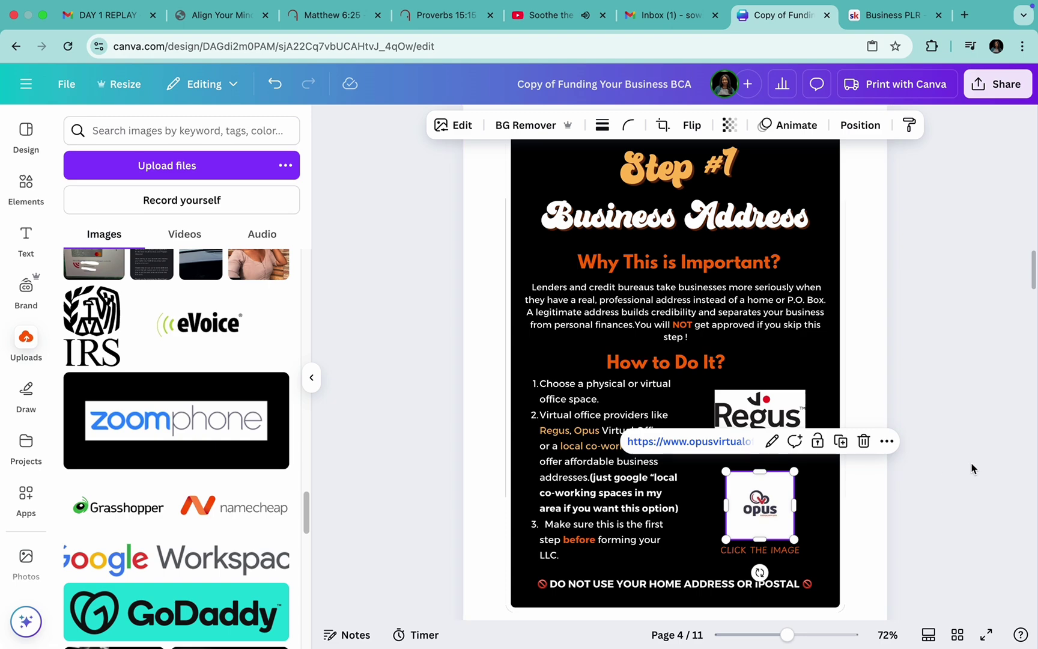
Review the Business Email, Toll-Free Number and Grants pages, and select the Grants heading text on page 7.
{"action": "scroll", "coordinate": [971, 468], "scroll_direction": "down", "scroll_amount": 10}
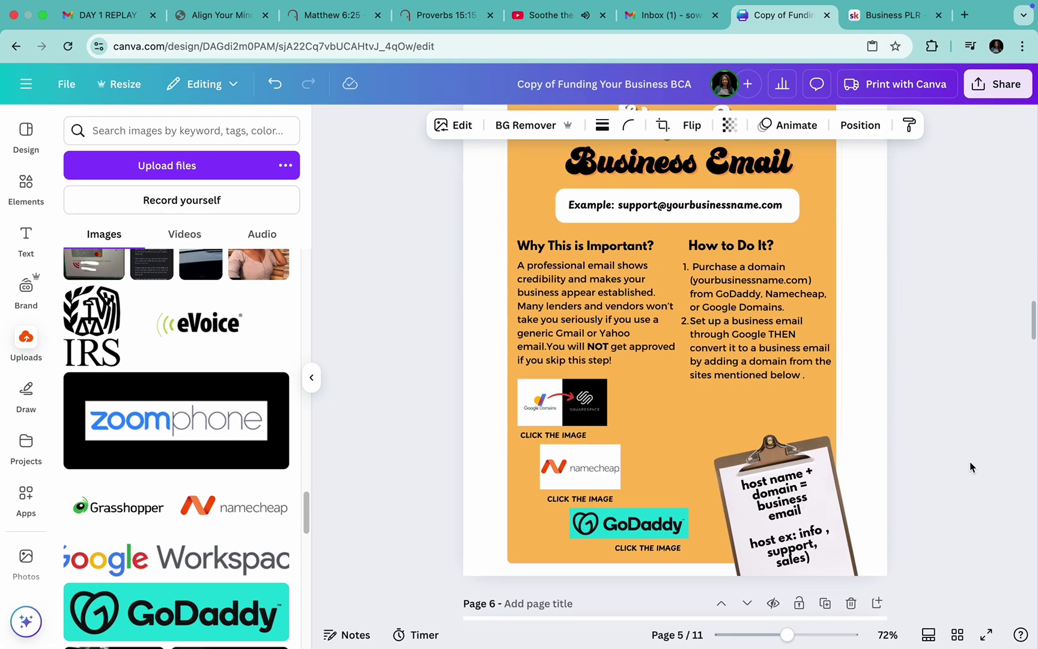
{"action": "scroll", "coordinate": [970, 467], "scroll_direction": "down", "scroll_amount": 8}
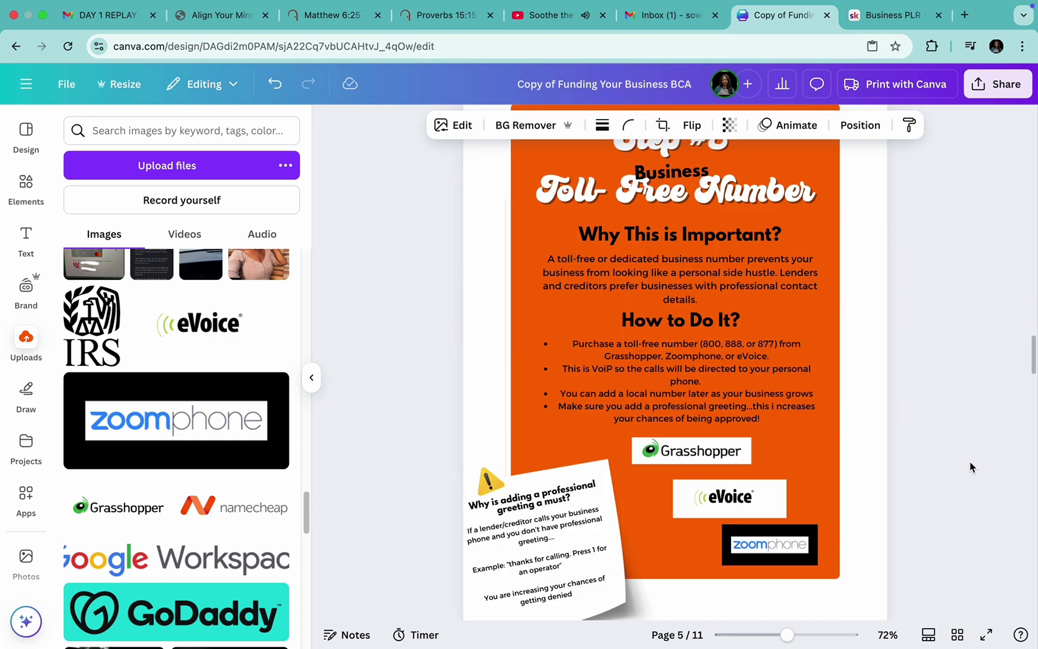
{"action": "scroll", "coordinate": [970, 466], "scroll_direction": "down", "scroll_amount": 6}
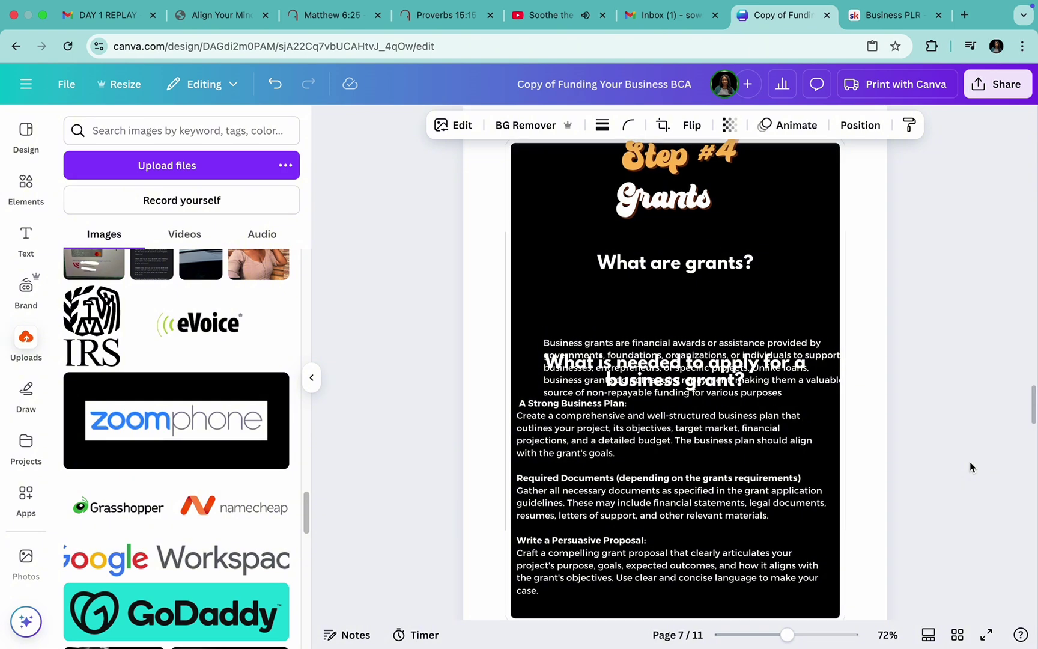
{"action": "scroll", "coordinate": [970, 466], "scroll_direction": "up", "scroll_amount": 2}
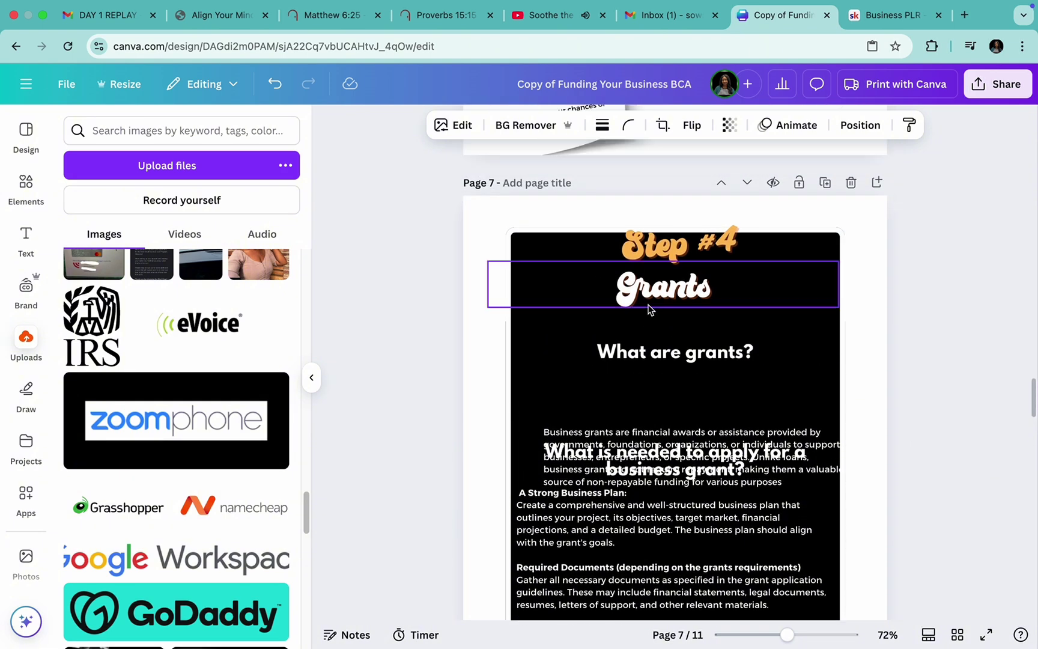
{"action": "left_click", "coordinate": [652, 305]}
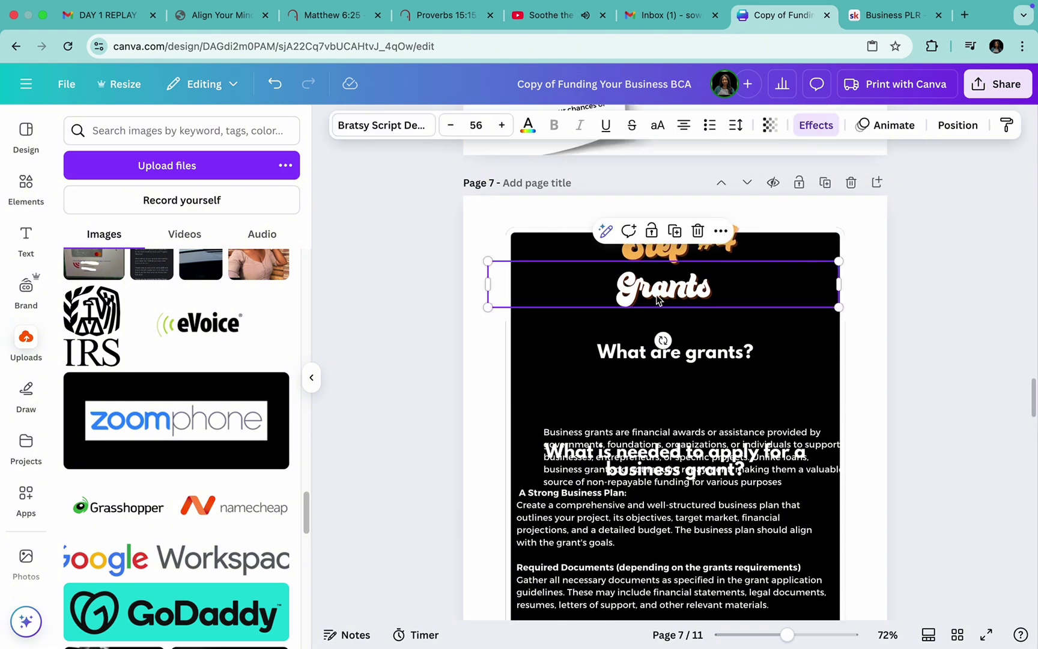
{"action": "double_click", "coordinate": [658, 301]}
Switch to ChatGPT in Safari and view the Business Funding Checklist document from its title and Business Address section.
{"action": "mouse_move", "coordinate": [99, 631]}
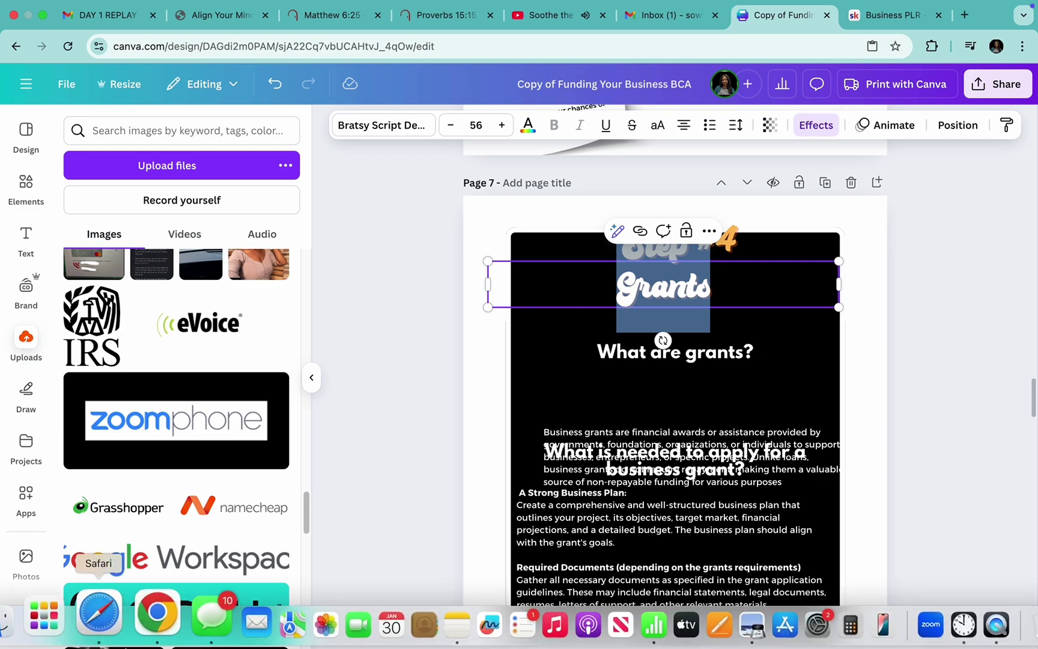
{"action": "left_click", "coordinate": [111, 624]}
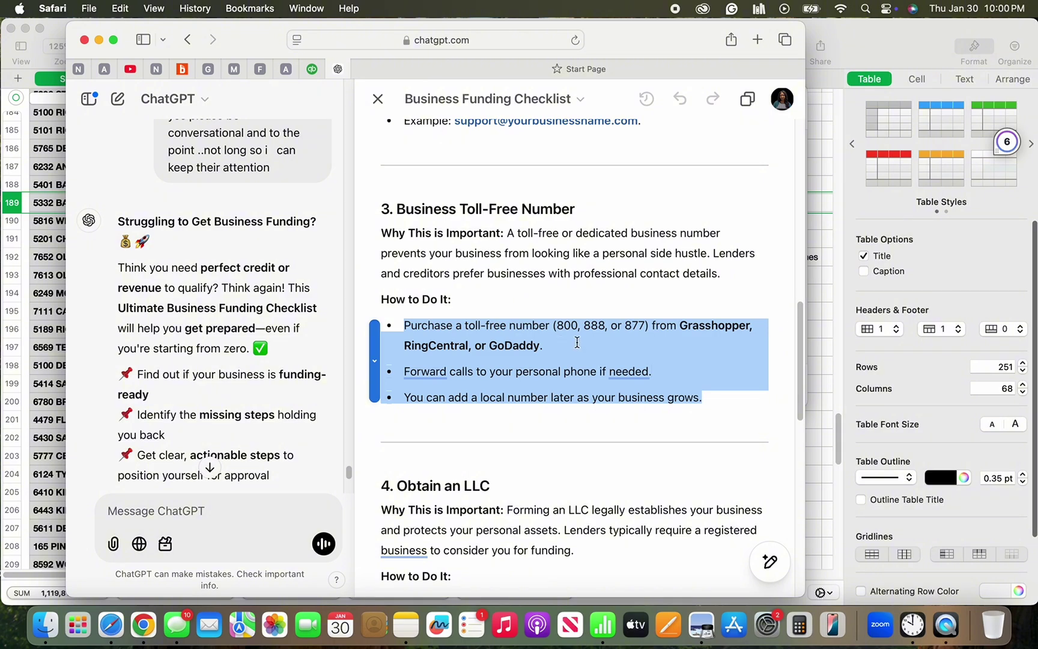
{"action": "scroll", "coordinate": [577, 343], "scroll_direction": "down", "scroll_amount": 4}
{"action": "scroll", "coordinate": [576, 342], "scroll_direction": "up", "scroll_amount": 15}
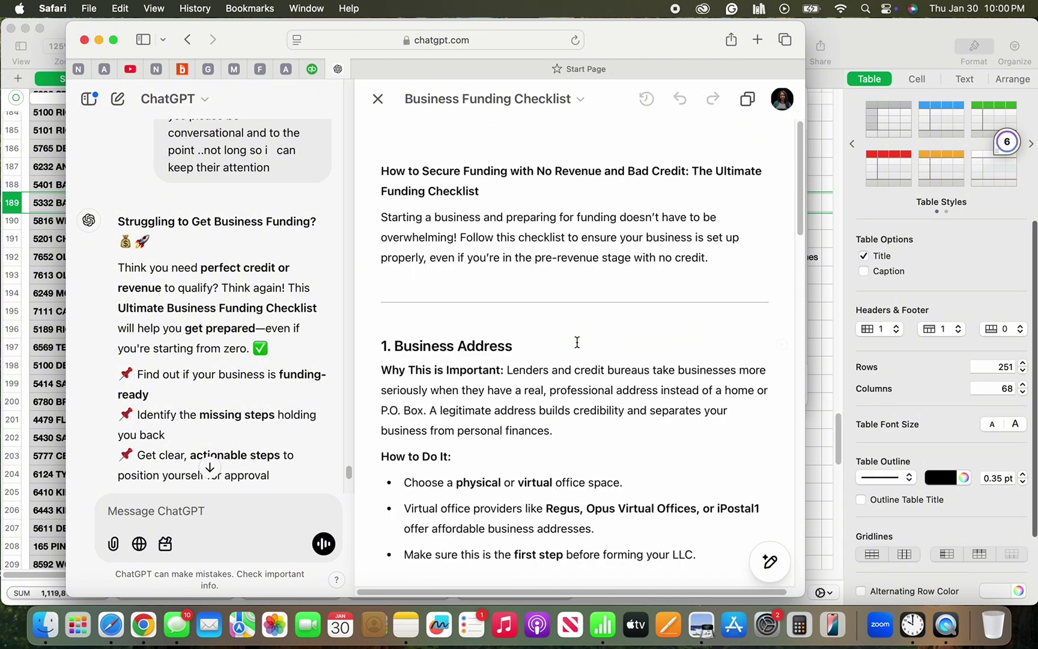
{"action": "scroll", "coordinate": [484, 257], "scroll_direction": "down", "scroll_amount": 1}
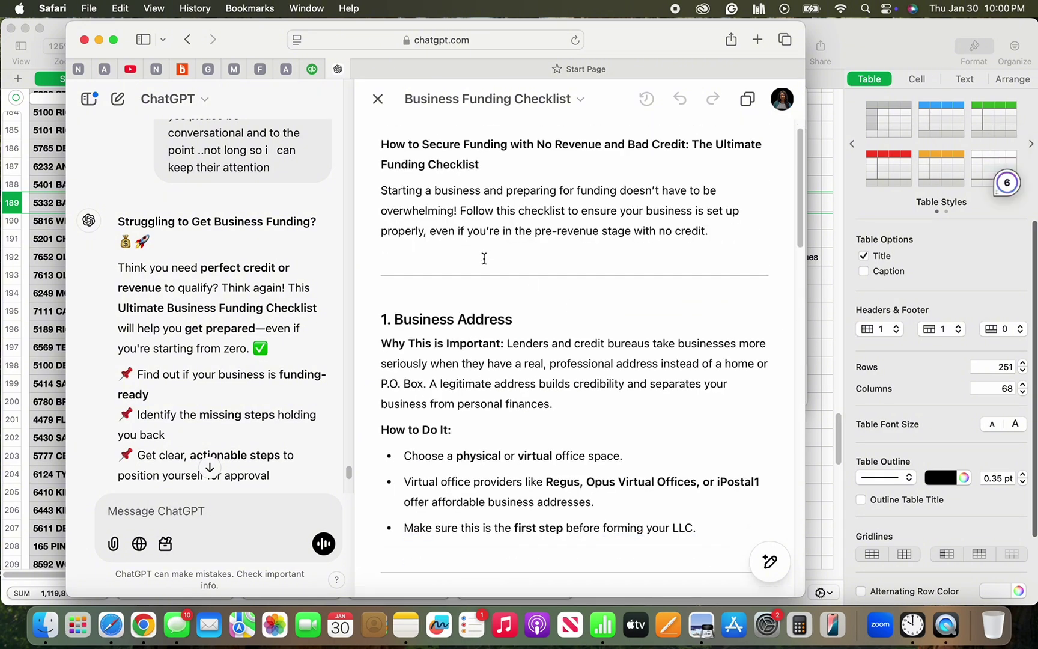
Examine the ChatGPT conversation for the checklist idea, cover image, audience framework and PDF formatting prompts.
{"action": "scroll", "coordinate": [179, 265], "scroll_direction": "up", "scroll_amount": 10}
{"action": "scroll", "coordinate": [180, 263], "scroll_direction": "up", "scroll_amount": 15}
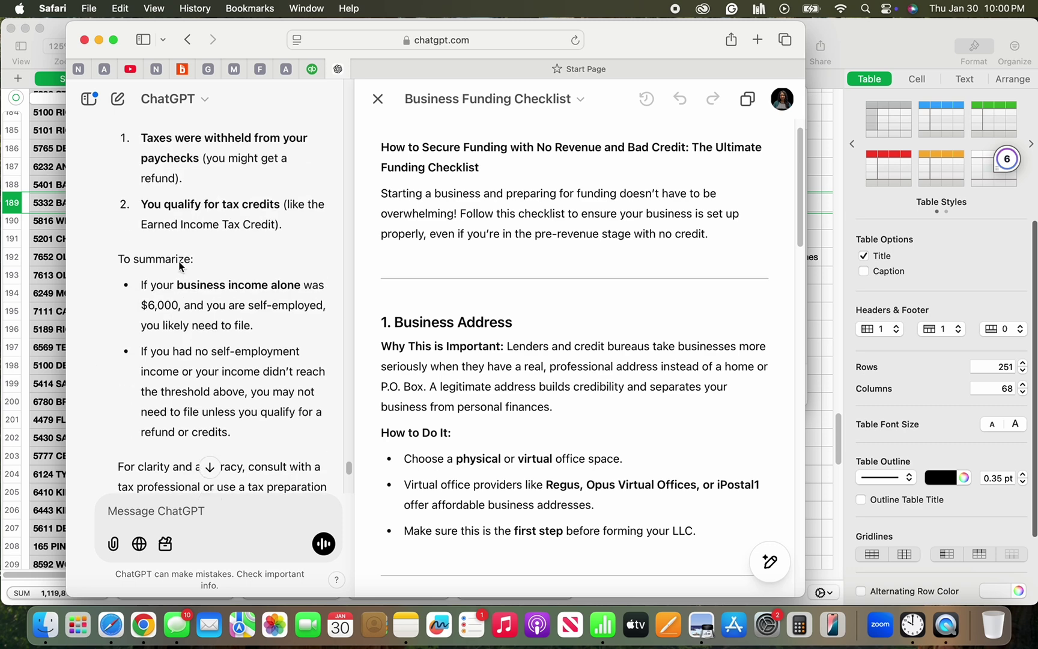
{"action": "scroll", "coordinate": [179, 264], "scroll_direction": "up", "scroll_amount": 5}
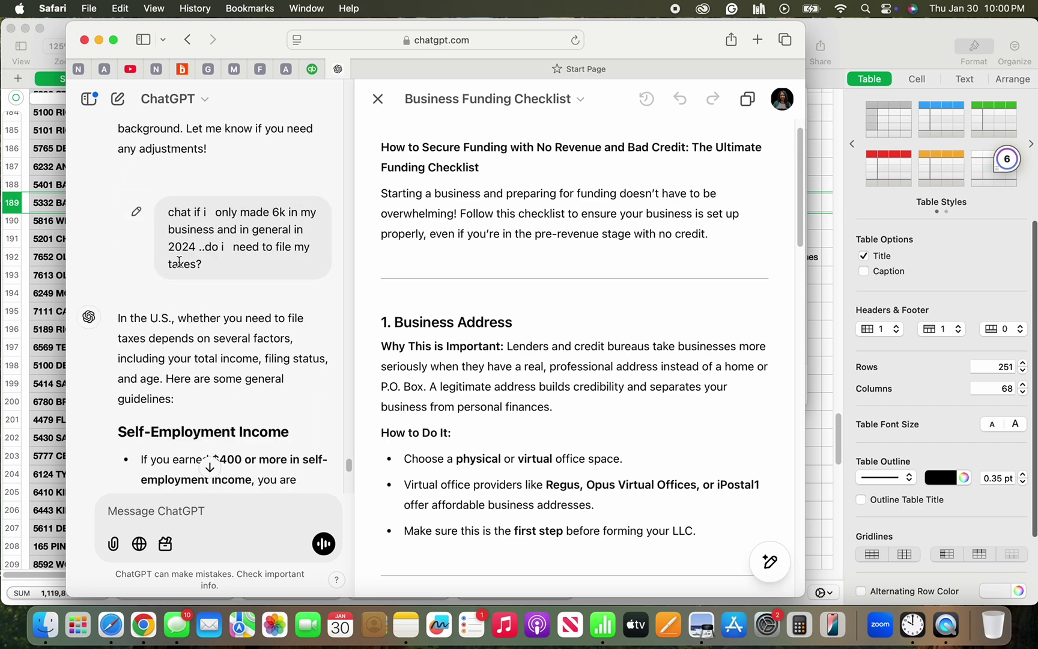
{"action": "scroll", "coordinate": [179, 265], "scroll_direction": "down", "scroll_amount": 12}
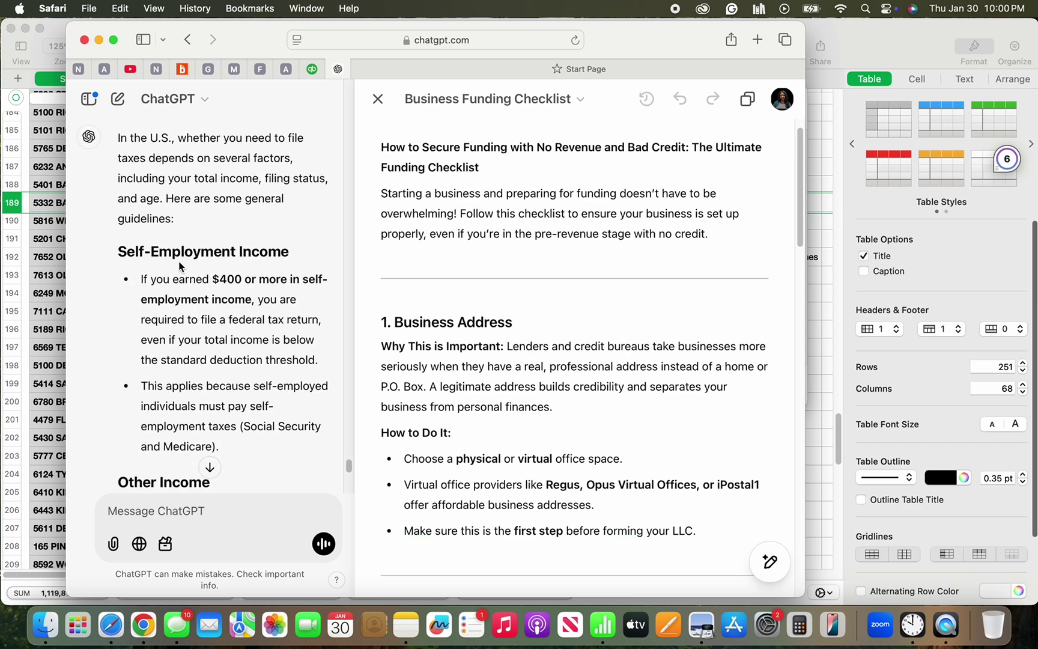
{"action": "scroll", "coordinate": [179, 265], "scroll_direction": "down", "scroll_amount": 15}
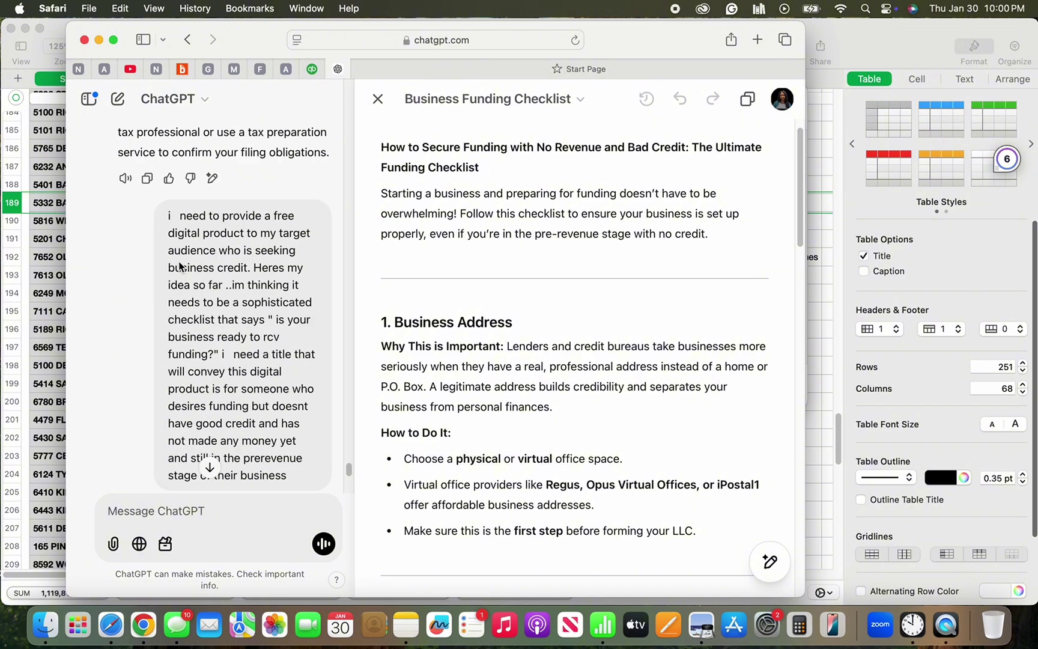
{"action": "scroll", "coordinate": [179, 264], "scroll_direction": "down", "scroll_amount": 15}
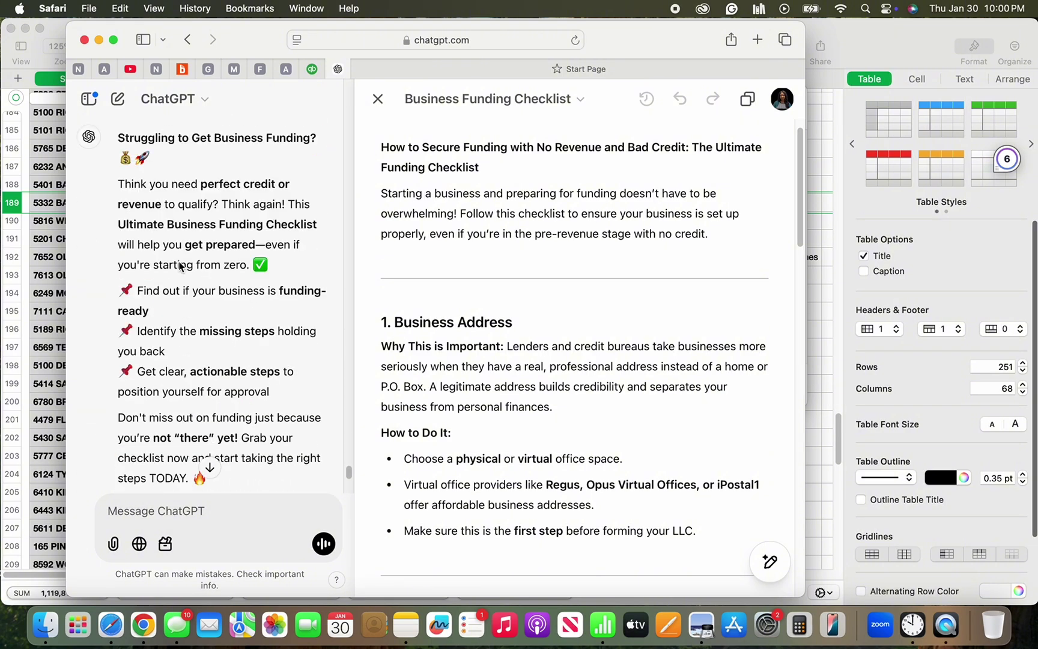
{"action": "scroll", "coordinate": [179, 266], "scroll_direction": "down", "scroll_amount": 15}
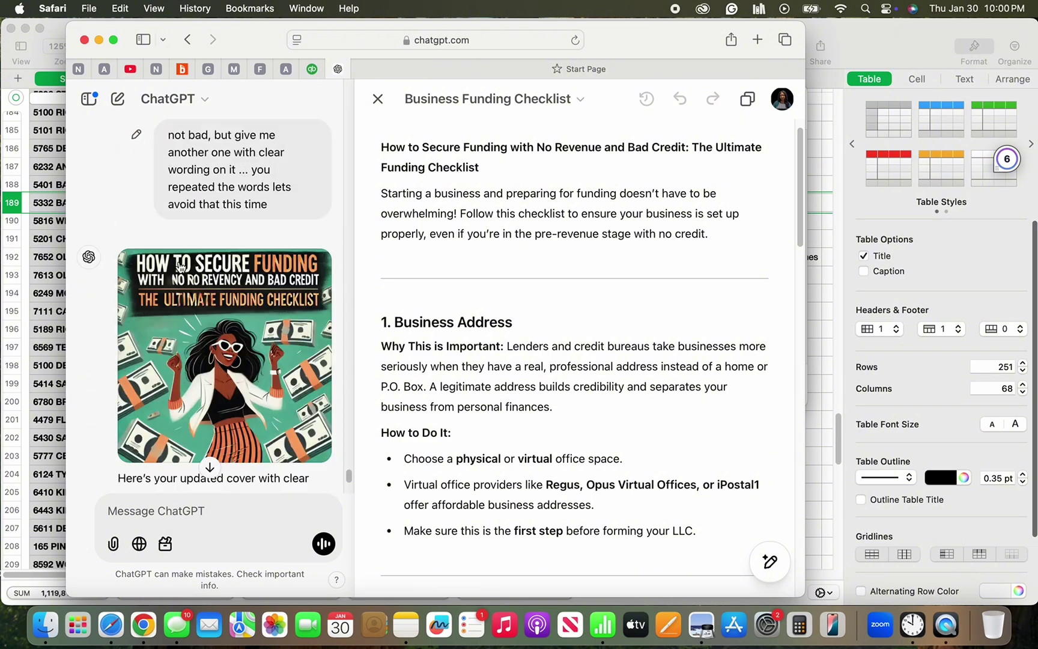
{"action": "scroll", "coordinate": [179, 264], "scroll_direction": "down", "scroll_amount": 15}
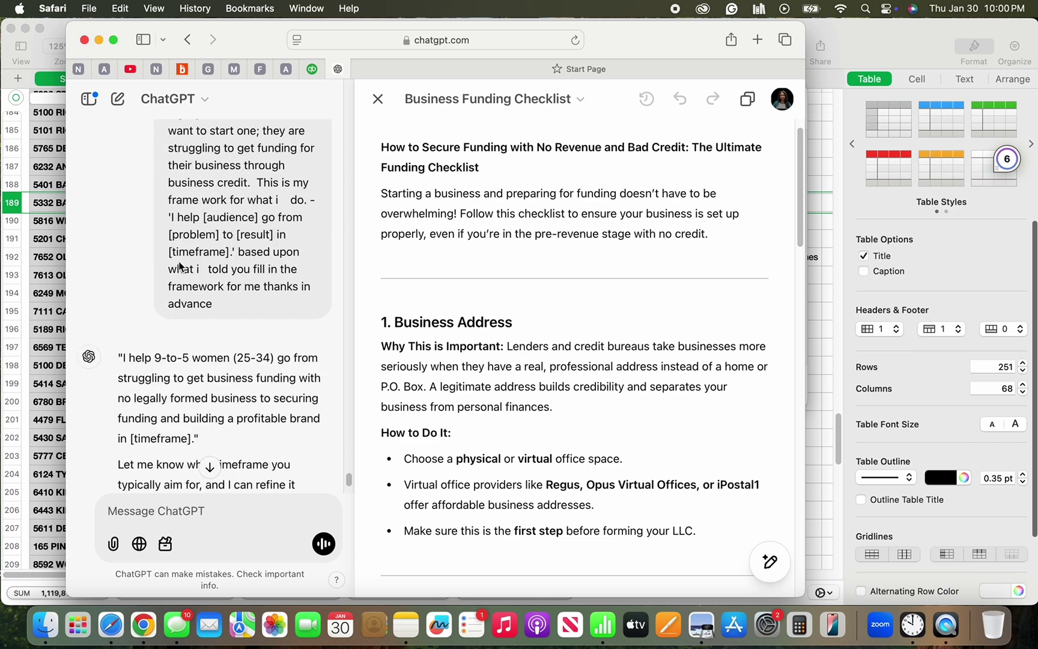
{"action": "scroll", "coordinate": [179, 264], "scroll_direction": "down", "scroll_amount": 12}
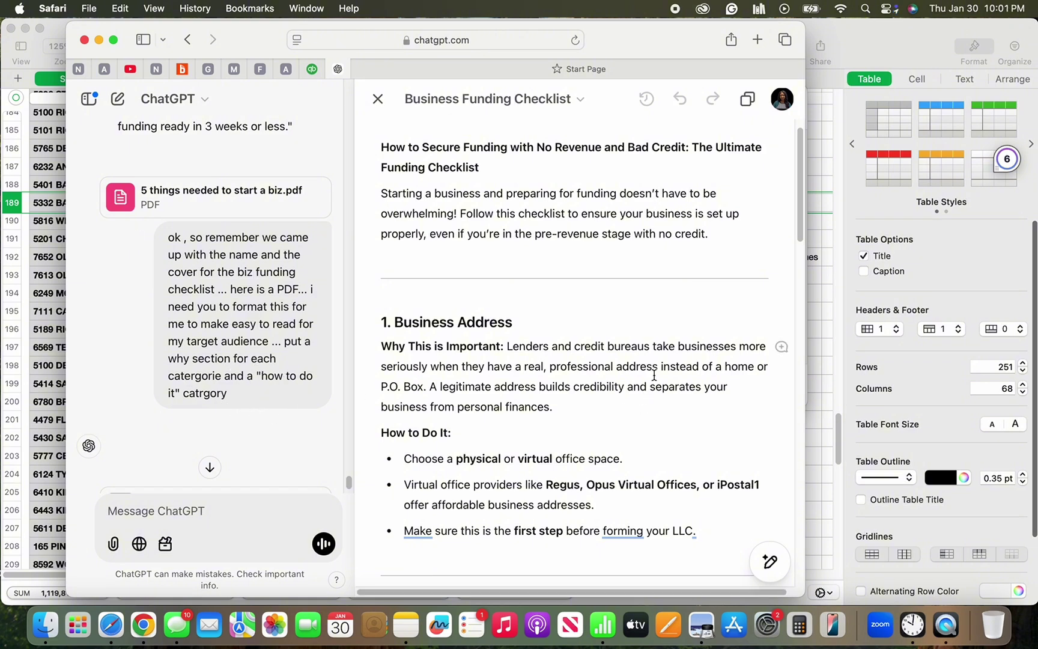
Review the checklist's Business Address, Toll-Free Number and LLC sections, and highlight the "Obtain an LLC" heading text.
{"action": "scroll", "coordinate": [654, 370], "scroll_direction": "down", "scroll_amount": 3}
{"action": "scroll", "coordinate": [654, 370], "scroll_direction": "down", "scroll_amount": 2}
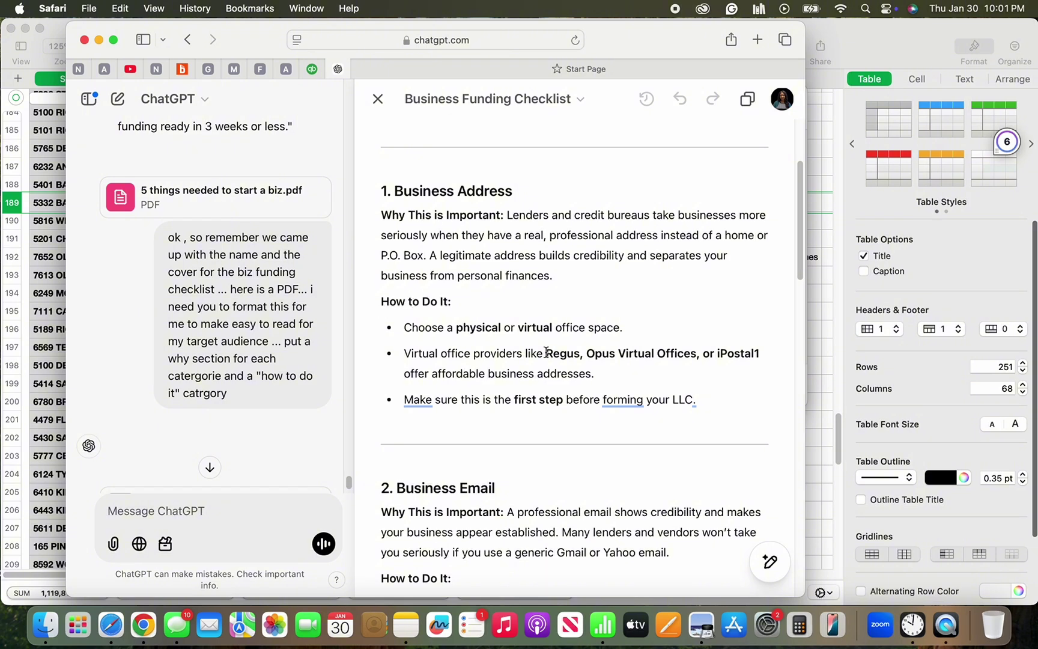
{"action": "scroll", "coordinate": [544, 347], "scroll_direction": "down", "scroll_amount": 10}
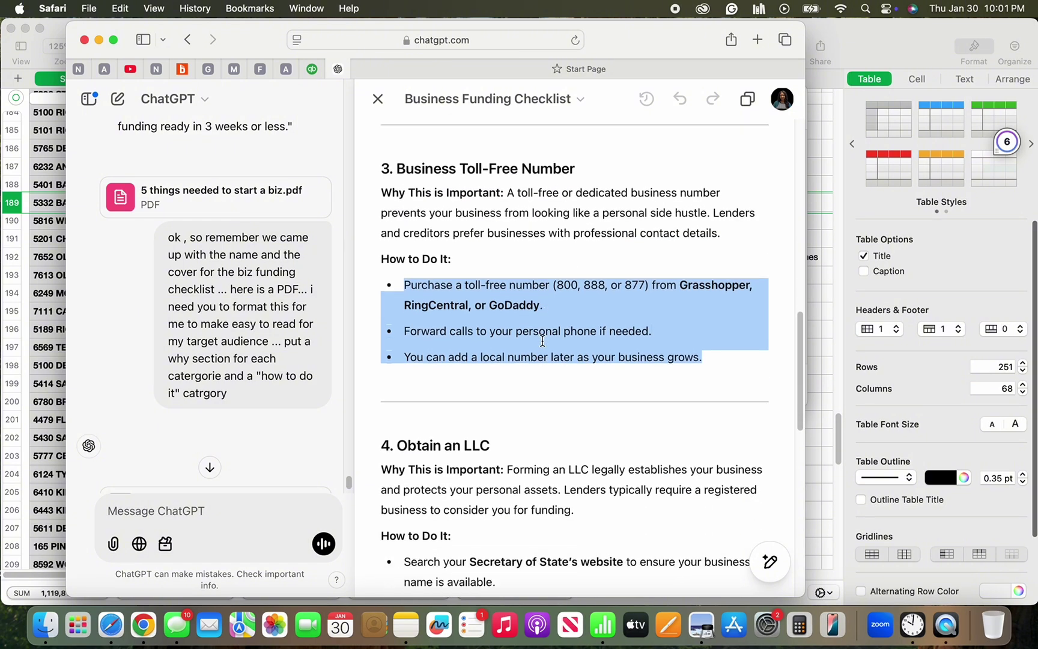
{"action": "scroll", "coordinate": [542, 341], "scroll_direction": "down", "scroll_amount": 5}
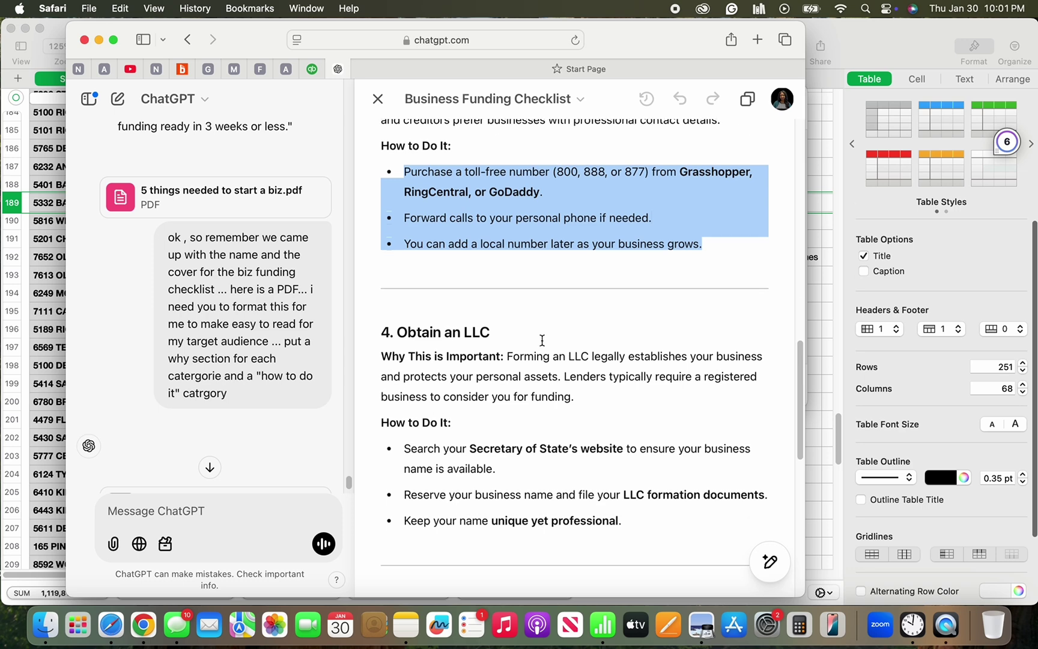
{"action": "scroll", "coordinate": [541, 340], "scroll_direction": "down", "scroll_amount": 3}
{"action": "left_click", "coordinate": [490, 274]}
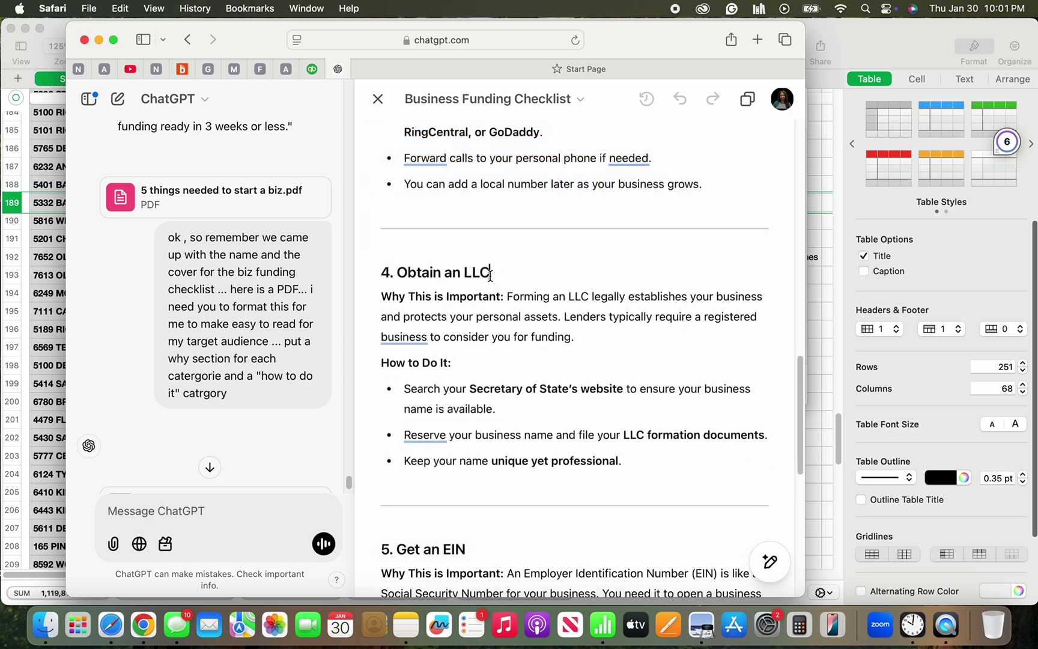
{"action": "left_click_drag", "start_coordinate": [491, 271], "coordinate": [398, 272]}
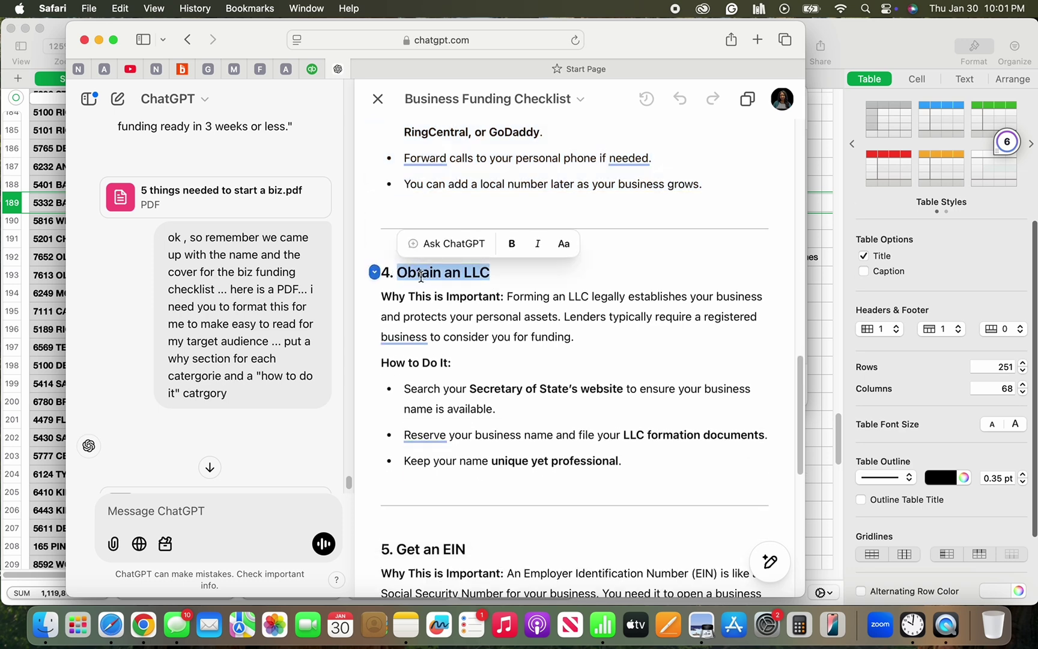
Copy the checklist's "Obtain an LLC" heading, paste it over the Grants heading on page 7 in Canva, and set the font size to 57.
{"action": "right_click", "coordinate": [425, 280]}
{"action": "left_click", "coordinate": [450, 355]}
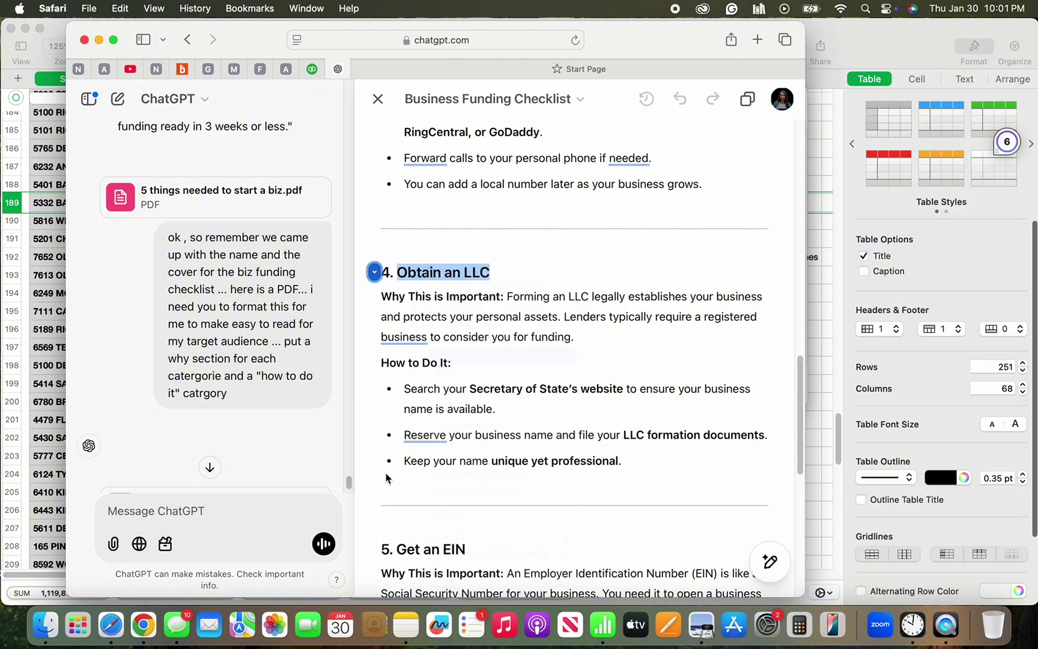
{"action": "left_click", "coordinate": [107, 616]}
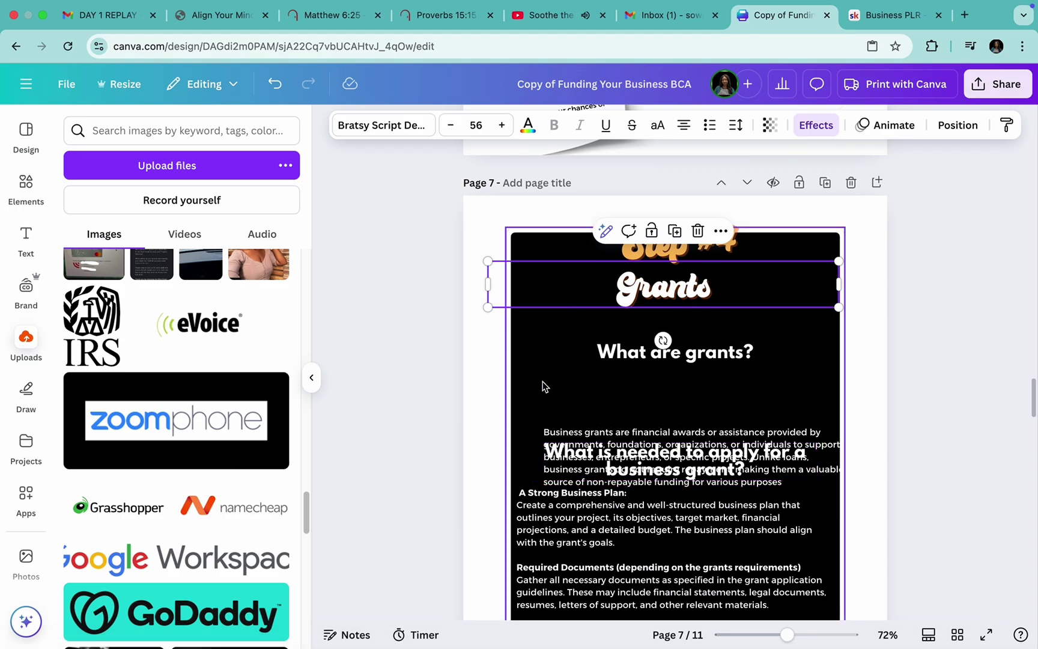
{"action": "double_click", "coordinate": [673, 292]}
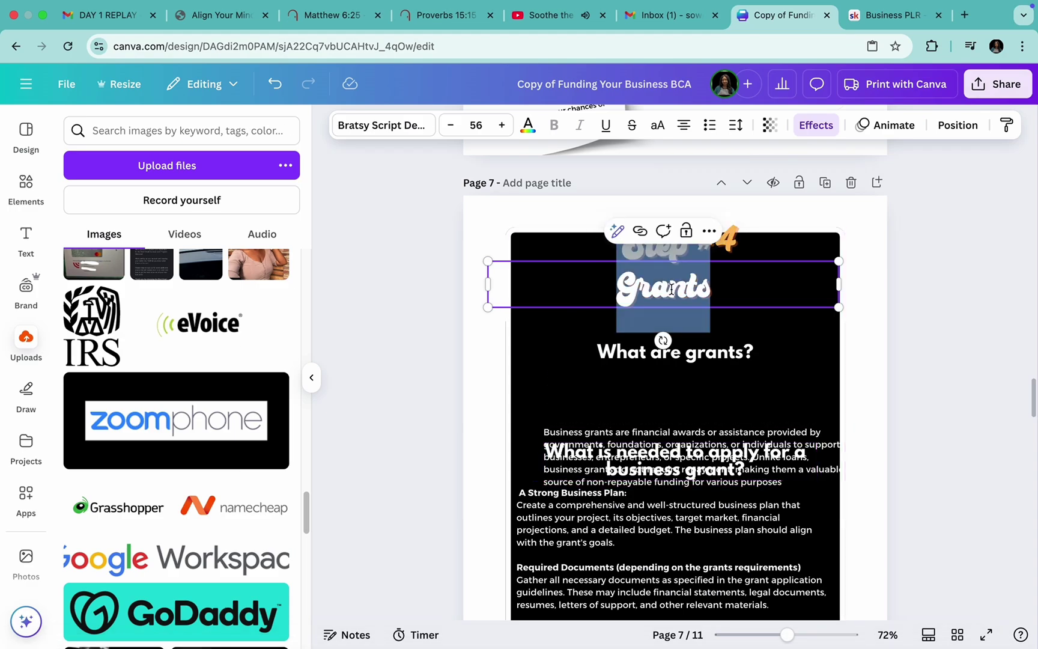
{"action": "key", "text": "super+v"}
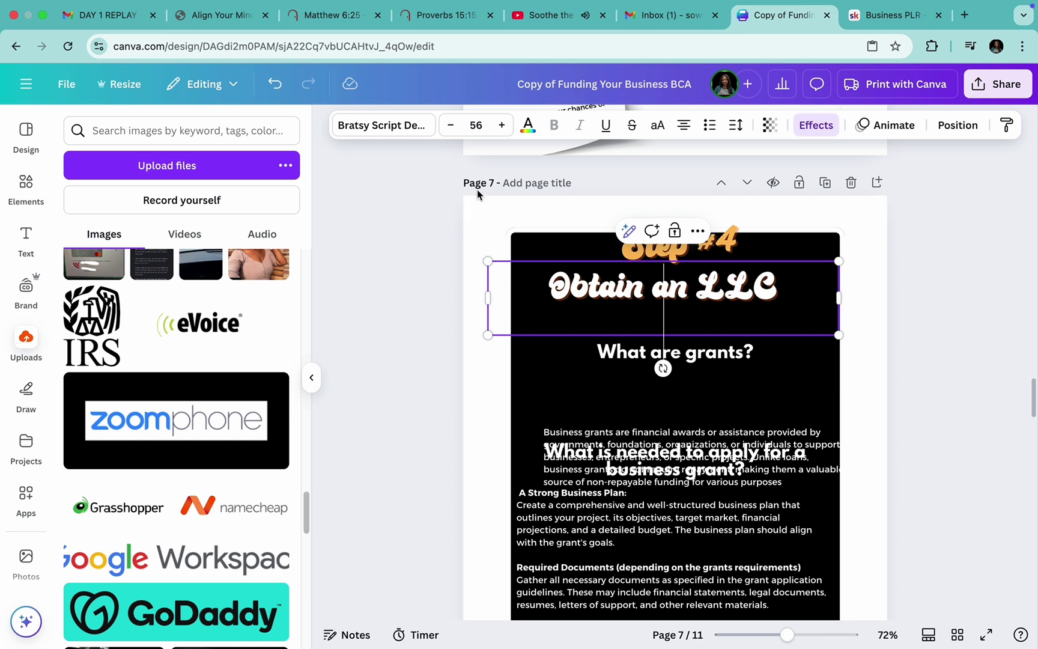
{"action": "left_click", "coordinate": [502, 125]}
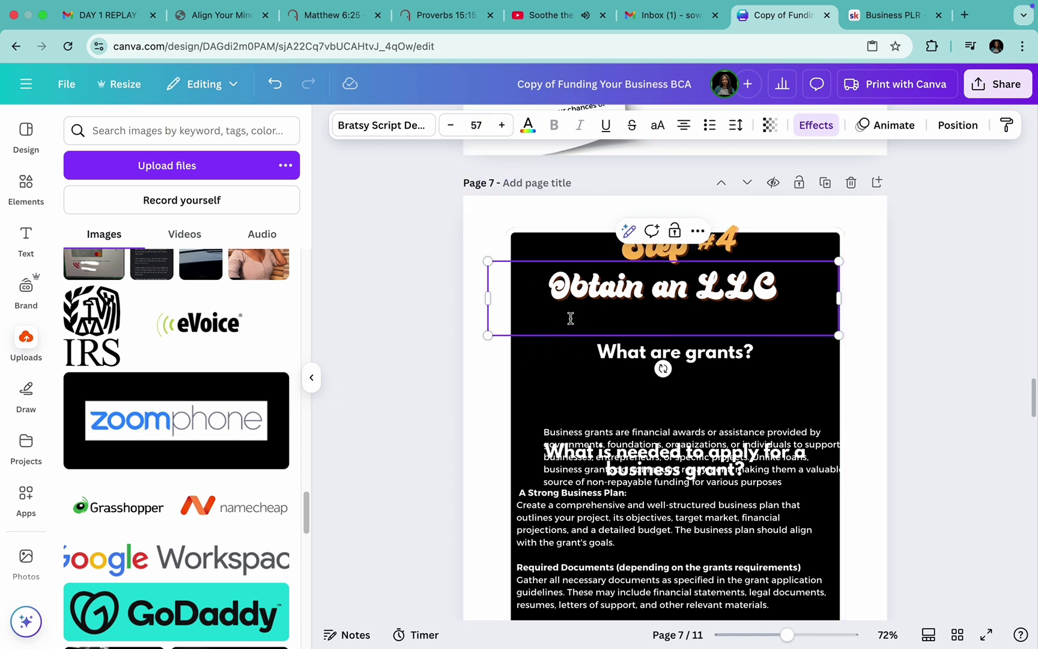
{"action": "left_click", "coordinate": [769, 288]}
{"action": "left_click", "coordinate": [545, 383]}
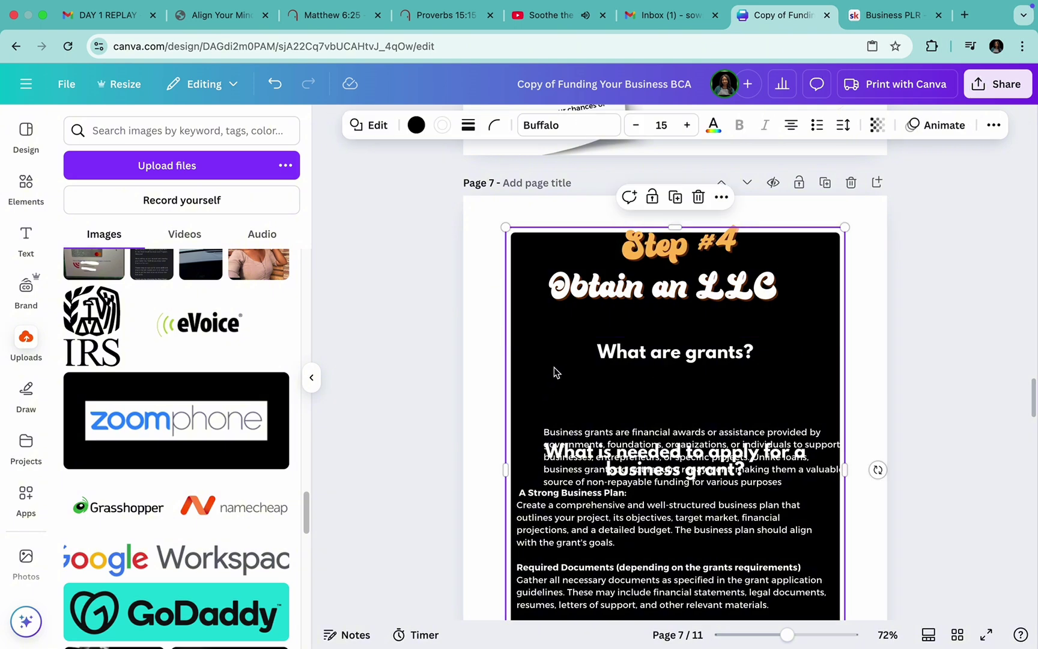
Reposition page 7's black background, Step #4 title and "Obtain an LLC" heading so the heading sits directly below the title.
{"action": "left_click_drag", "start_coordinate": [574, 287], "coordinate": [629, 327]}
{"action": "left_click", "coordinate": [592, 288]}
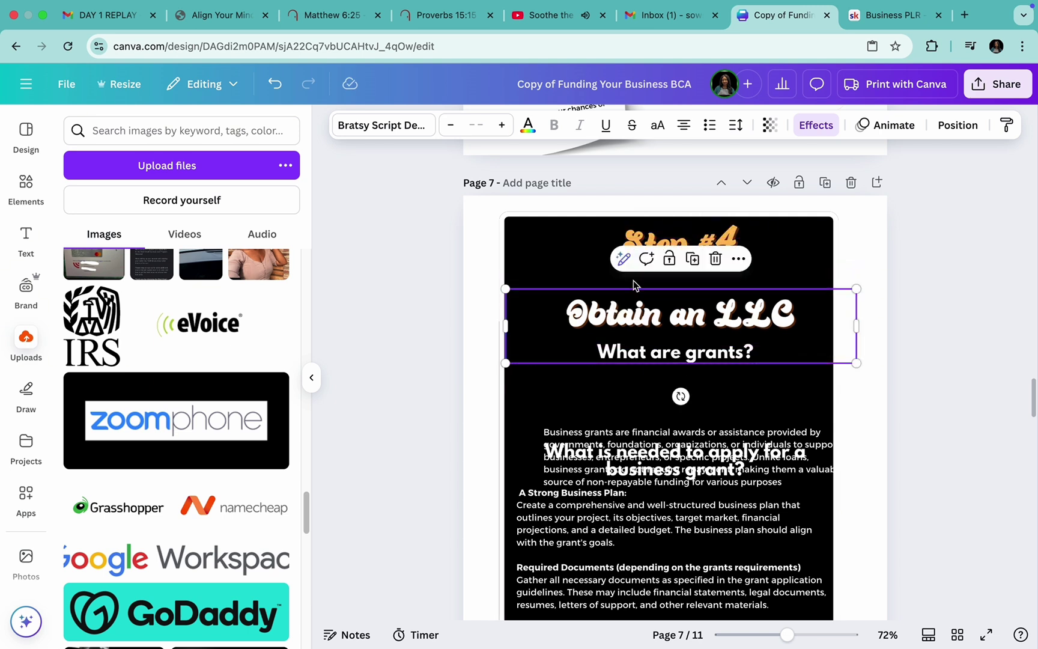
{"action": "left_click_drag", "start_coordinate": [644, 241], "coordinate": [631, 241]}
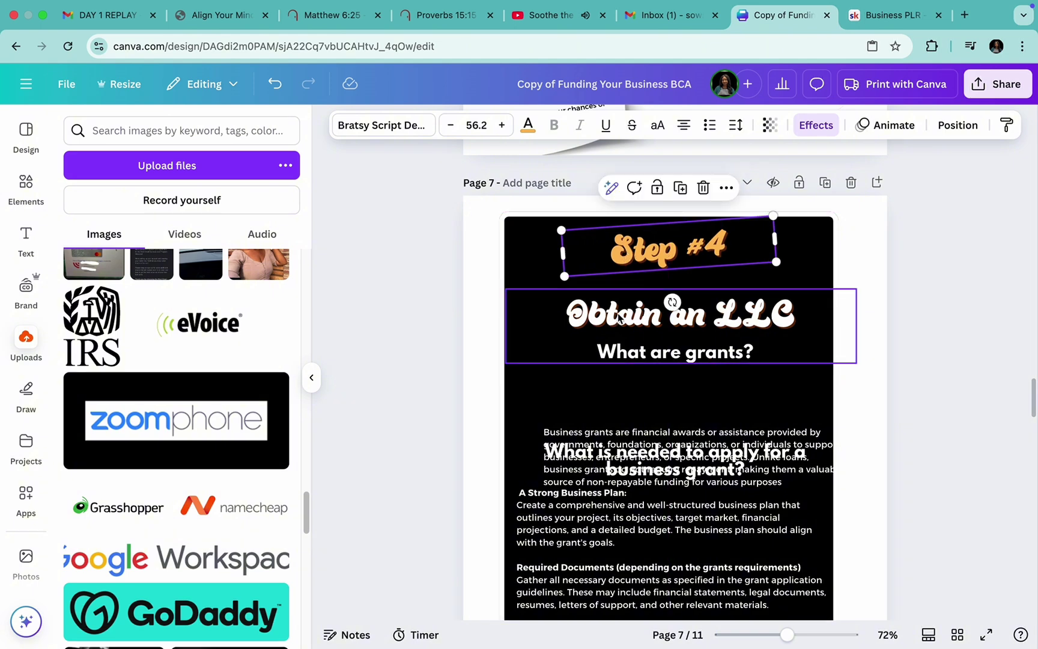
{"action": "left_click_drag", "start_coordinate": [613, 326], "coordinate": [613, 302]}
{"action": "left_click", "coordinate": [573, 378]}
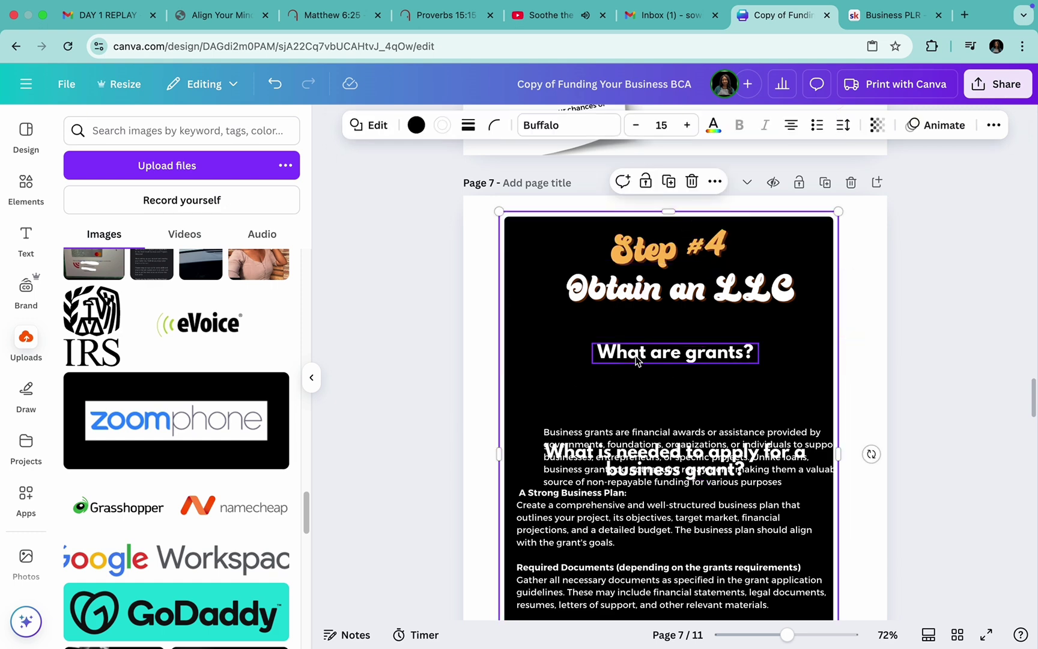
Move the "What is needed to apply for a business grant?" heading lower, and place the grants paragraph directly below "What are grants?".
{"action": "scroll", "coordinate": [628, 333], "scroll_direction": "down", "scroll_amount": 3}
{"action": "left_click", "coordinate": [627, 334]}
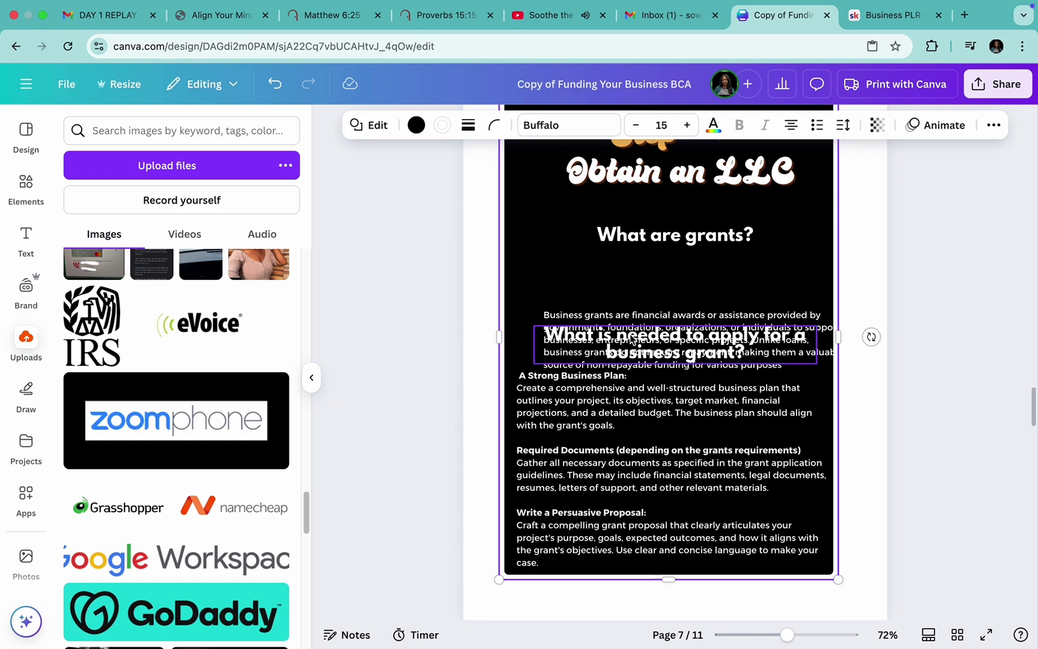
{"action": "scroll", "coordinate": [628, 334], "scroll_direction": "up", "scroll_amount": 1}
{"action": "left_click_drag", "start_coordinate": [664, 375], "coordinate": [666, 313]}
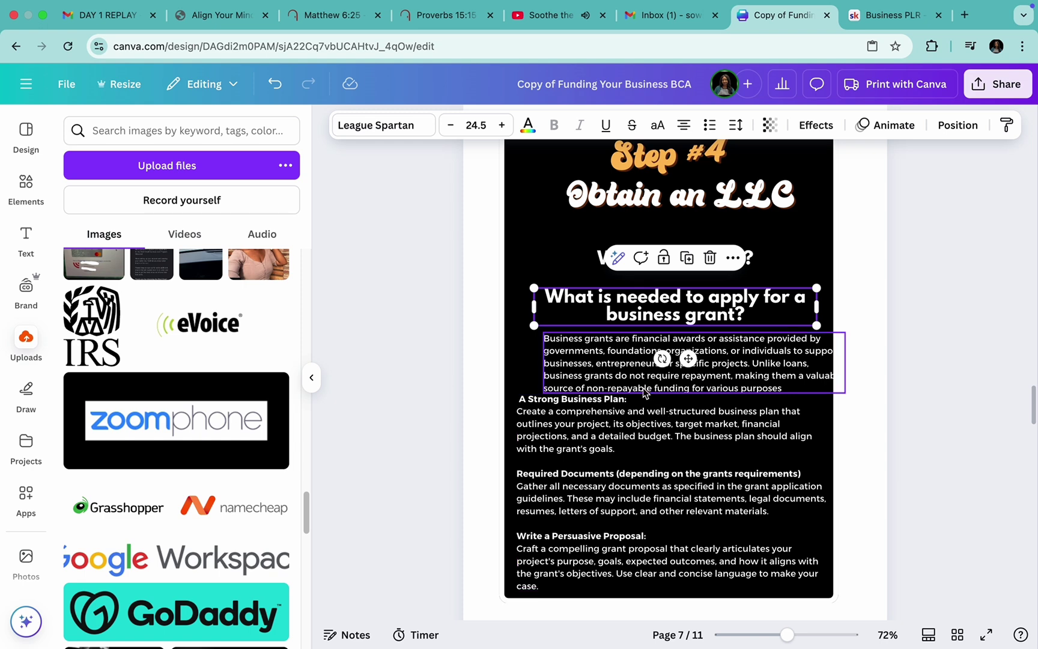
{"action": "scroll", "coordinate": [601, 363], "scroll_direction": "down", "scroll_amount": 5}
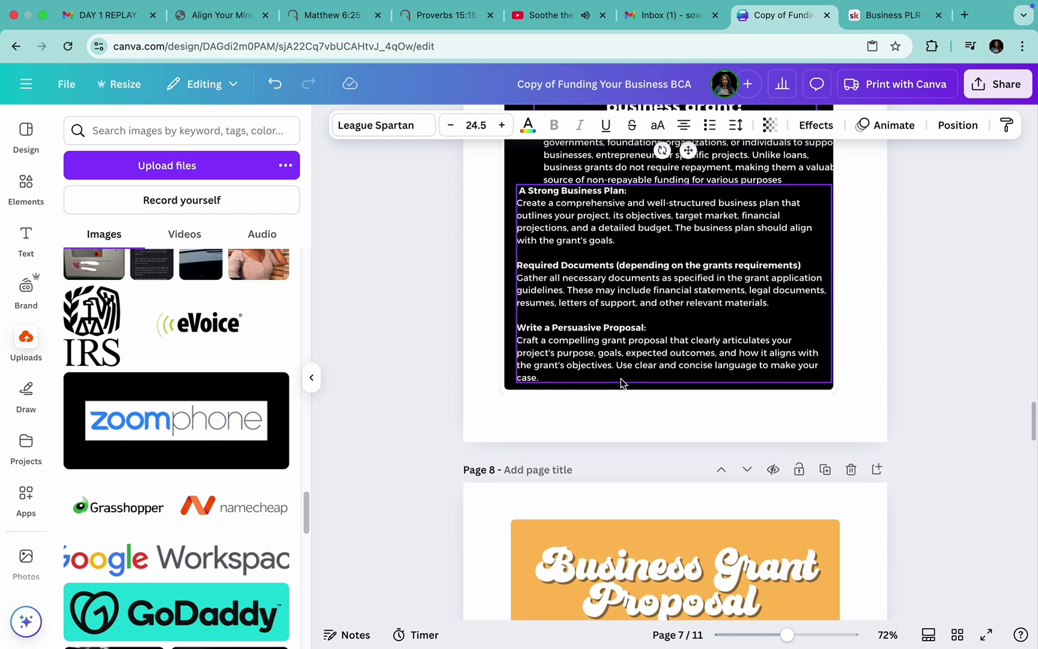
{"action": "scroll", "coordinate": [621, 378], "scroll_direction": "up", "scroll_amount": 6}
{"action": "left_click_drag", "start_coordinate": [592, 363], "coordinate": [598, 523]}
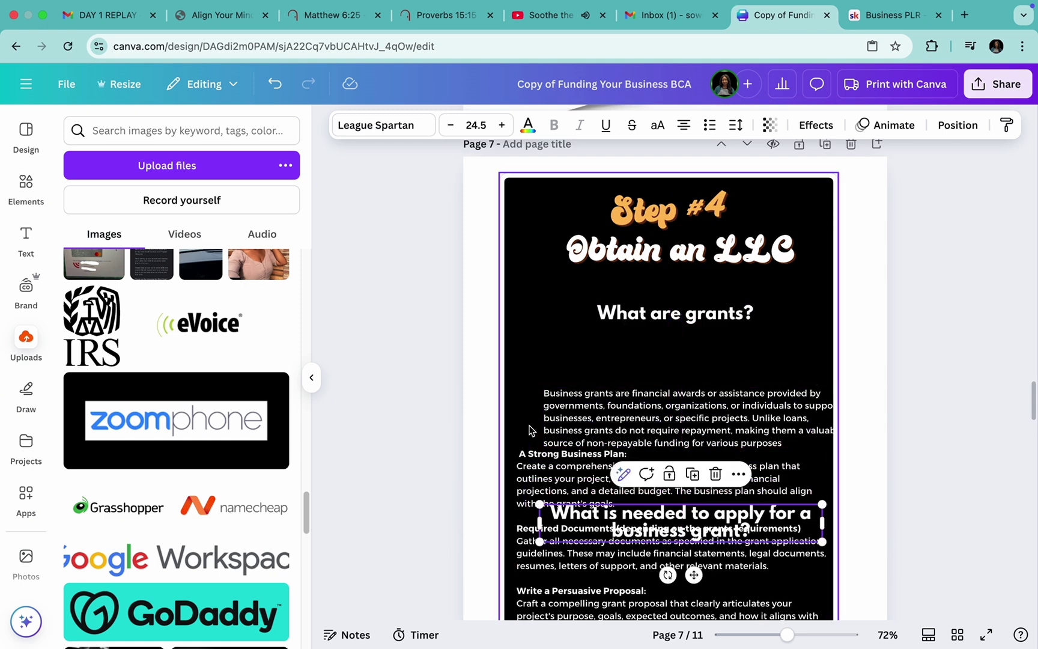
{"action": "left_click_drag", "start_coordinate": [573, 406], "coordinate": [550, 348]}
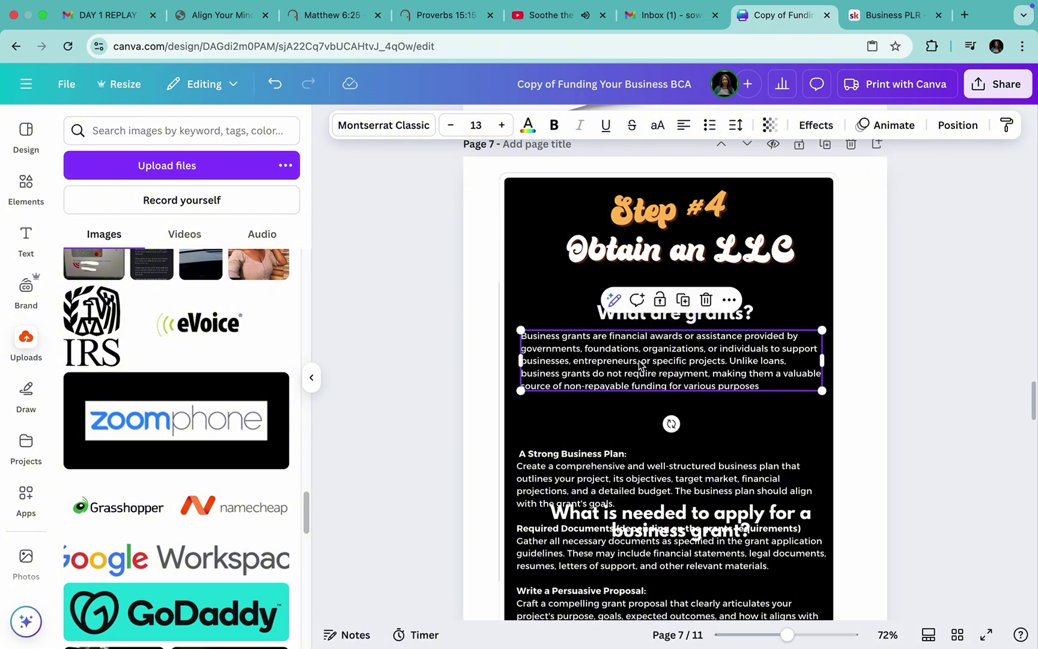
Copy the "Why This is Important" paragraph for the LLC from ChatGPT in Safari and paste it over page 7's grants paragraph in Canva.
{"action": "left_click", "coordinate": [112, 643]}
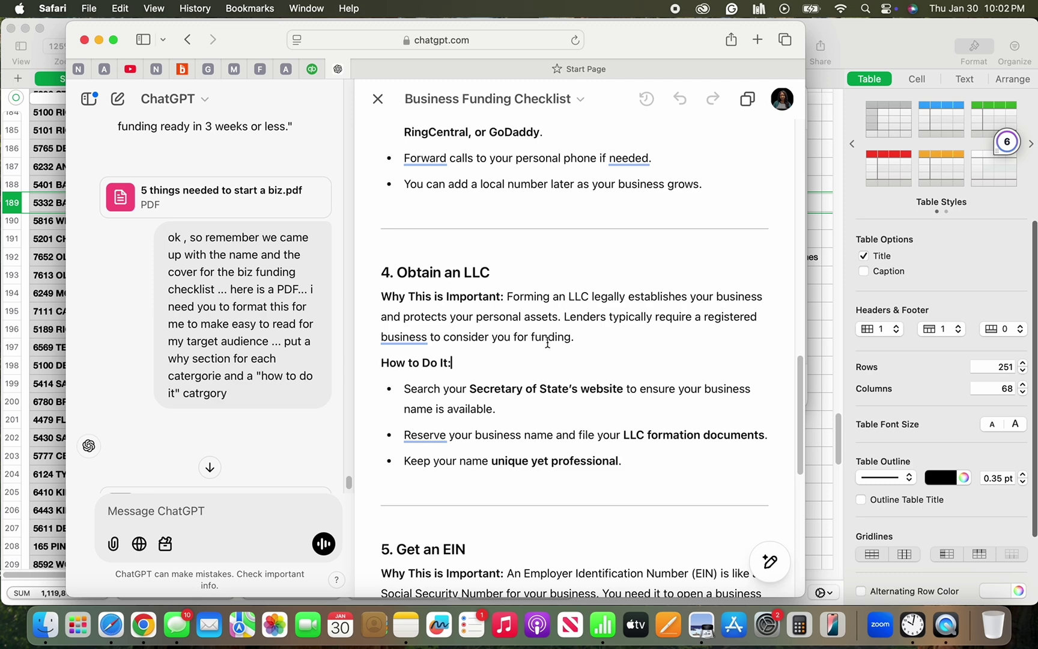
{"action": "left_click_drag", "start_coordinate": [575, 337], "coordinate": [387, 299]}
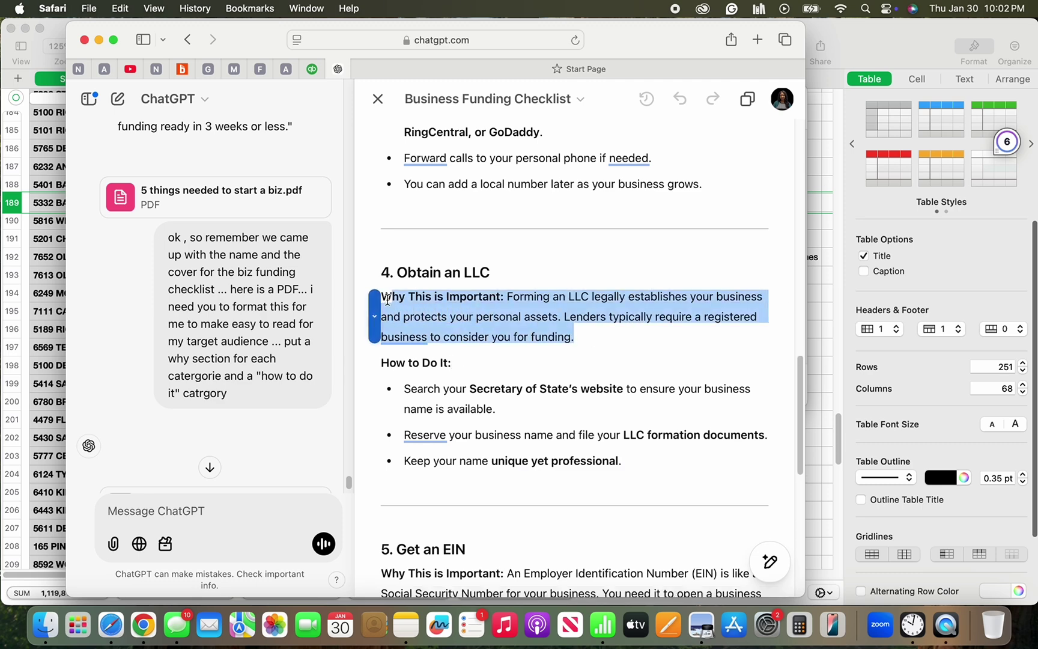
{"action": "right_click", "coordinate": [428, 293]}
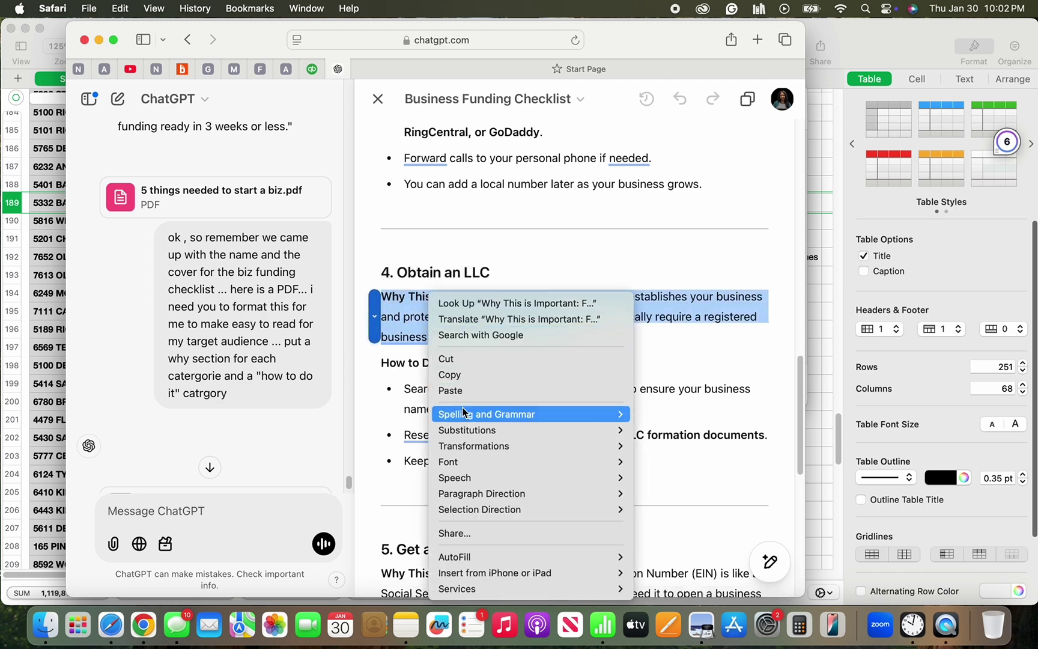
{"action": "left_click", "coordinate": [455, 375]}
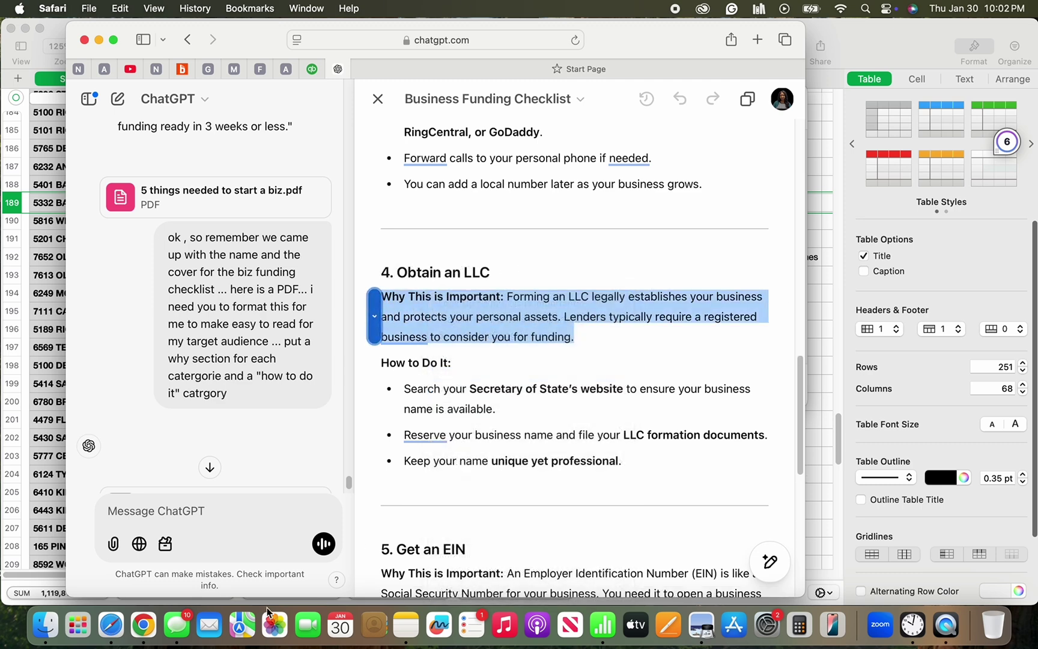
{"action": "left_click", "coordinate": [144, 624]}
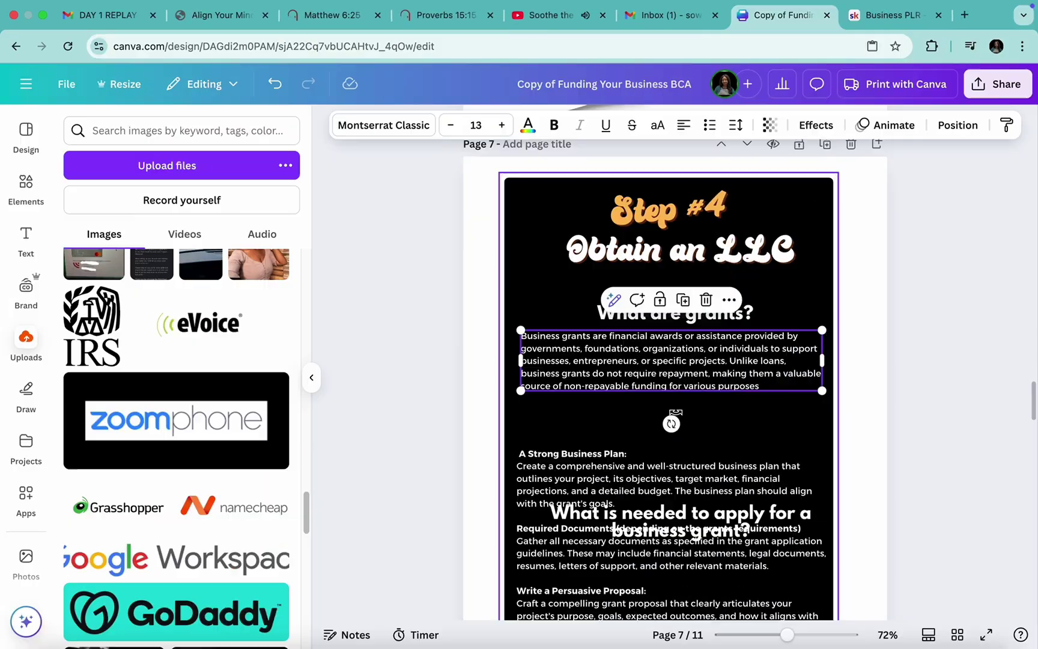
{"action": "double_click", "coordinate": [581, 353]}
{"action": "right_click", "coordinate": [581, 353]}
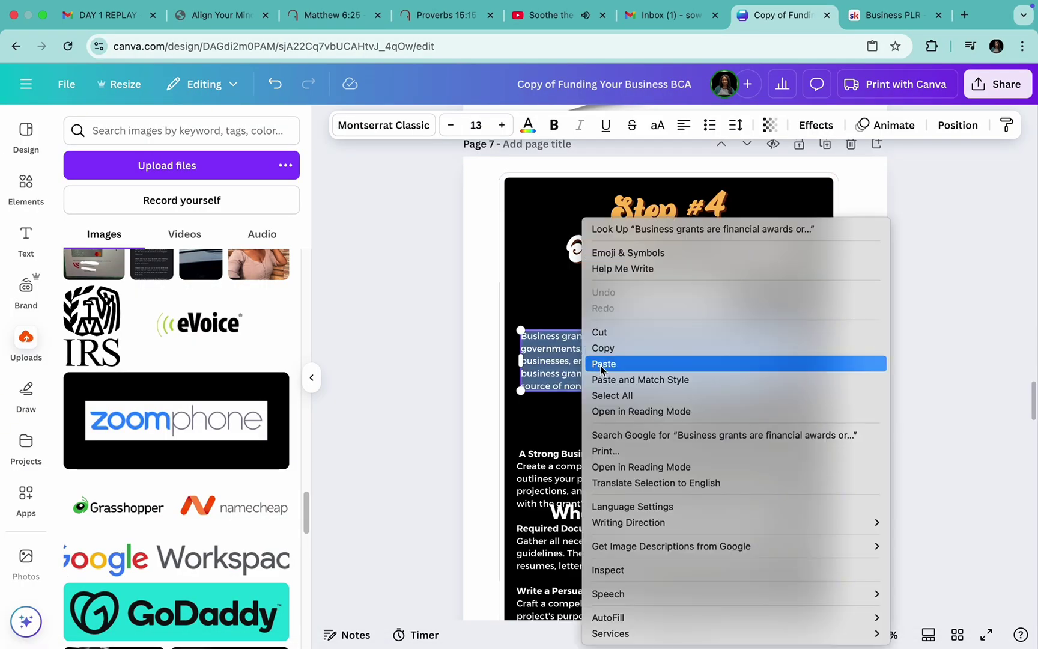
{"action": "left_click", "coordinate": [600, 364]}
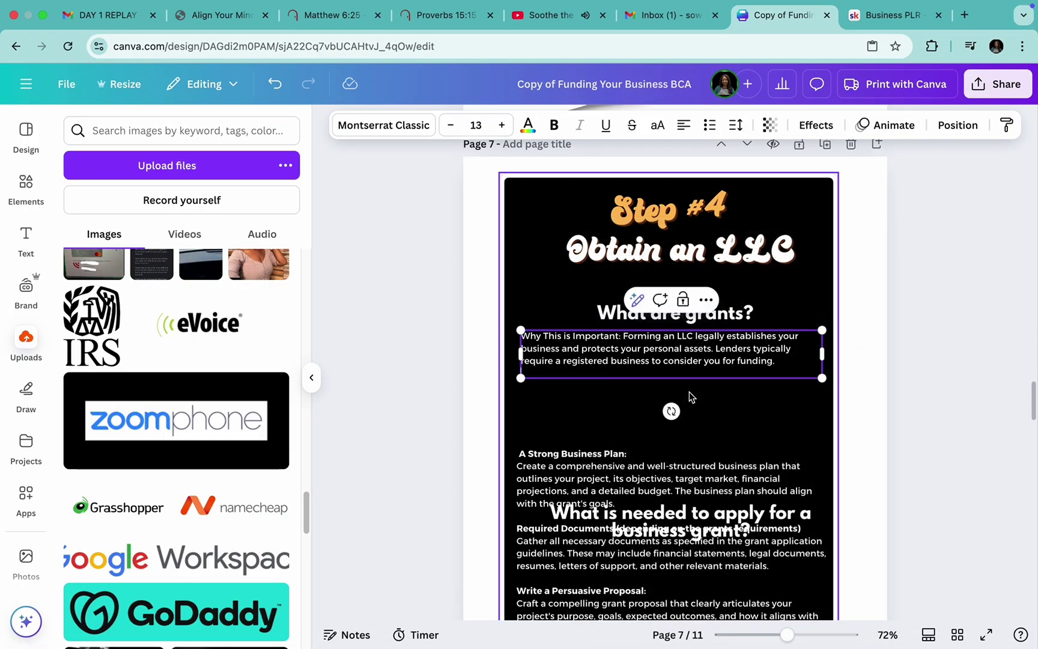
Copy the "Why This is Important:" label from the pasted paragraph and use it to replace the "What are grants?" heading.
{"action": "left_click", "coordinate": [613, 349]}
{"action": "left_click_drag", "start_coordinate": [622, 340], "coordinate": [521, 340]}
{"action": "right_click", "coordinate": [536, 340]}
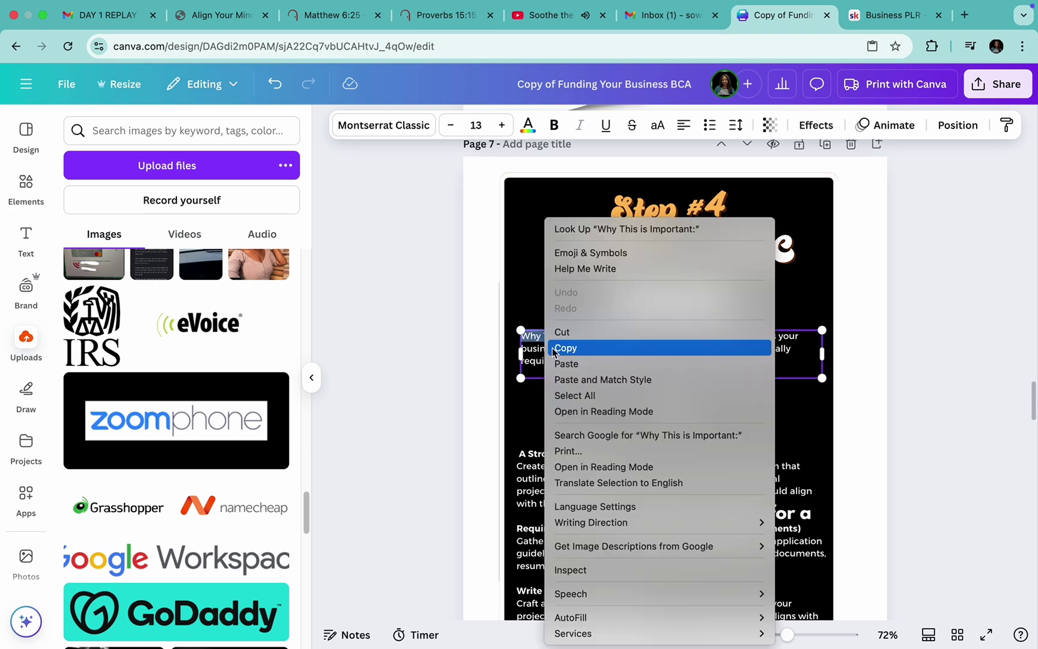
{"action": "left_click", "coordinate": [564, 349]}
{"action": "left_click", "coordinate": [724, 322]}
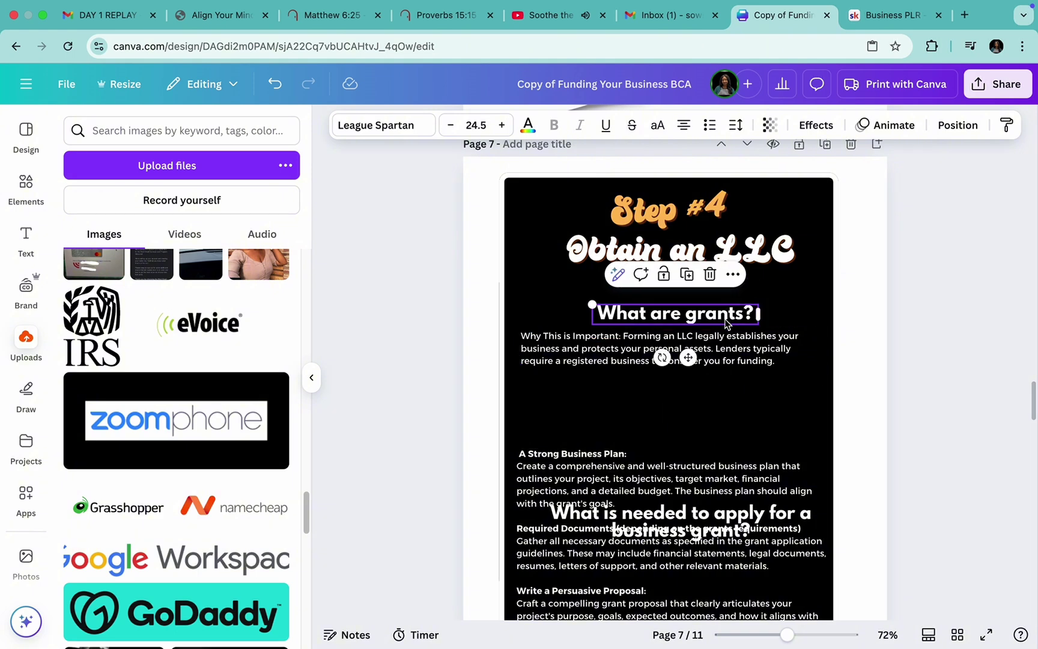
{"action": "double_click", "coordinate": [724, 320]}
{"action": "right_click", "coordinate": [722, 320]}
{"action": "left_click", "coordinate": [745, 364]}
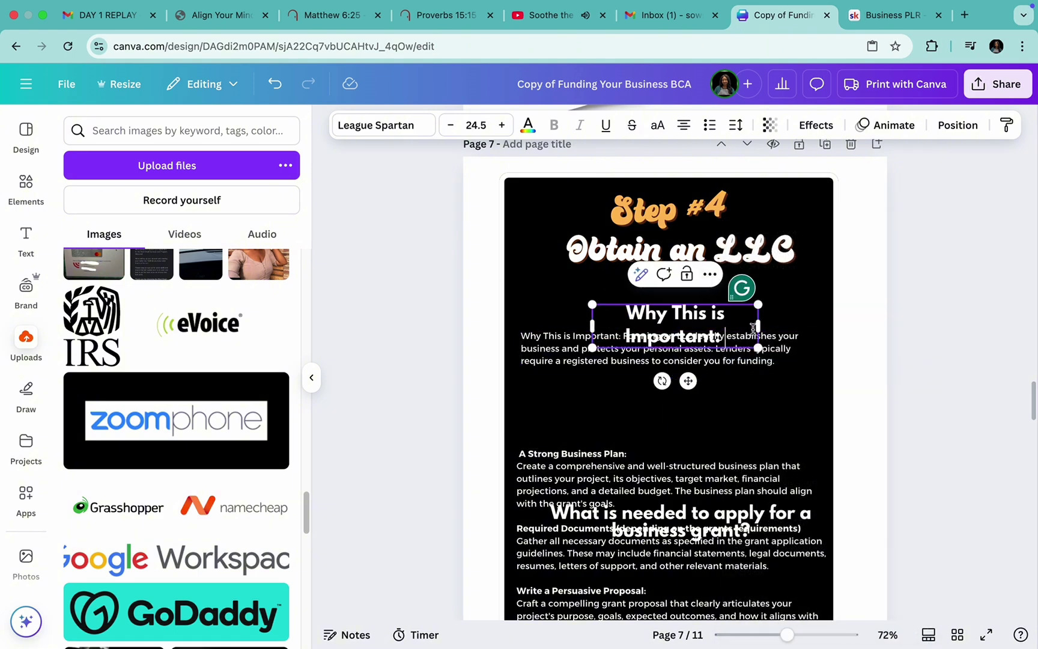
End the heading as "Why This is Important?", widen its text box to fit one line, and position it beneath "Obtain an LLC".
{"action": "key", "text": "BackSpace"}
{"action": "type", "text": "?"}
{"action": "left_click_drag", "start_coordinate": [759, 325], "coordinate": [806, 325]}
{"action": "left_click", "coordinate": [556, 288]}
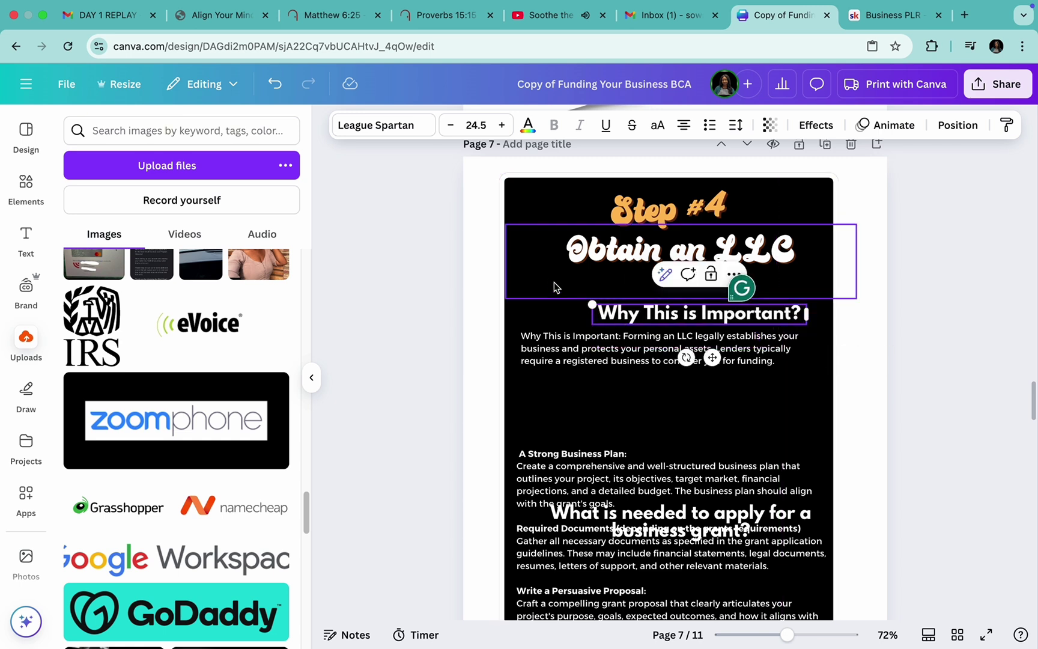
{"action": "left_click", "coordinate": [641, 312]}
{"action": "left_click_drag", "start_coordinate": [640, 313], "coordinate": [610, 297]}
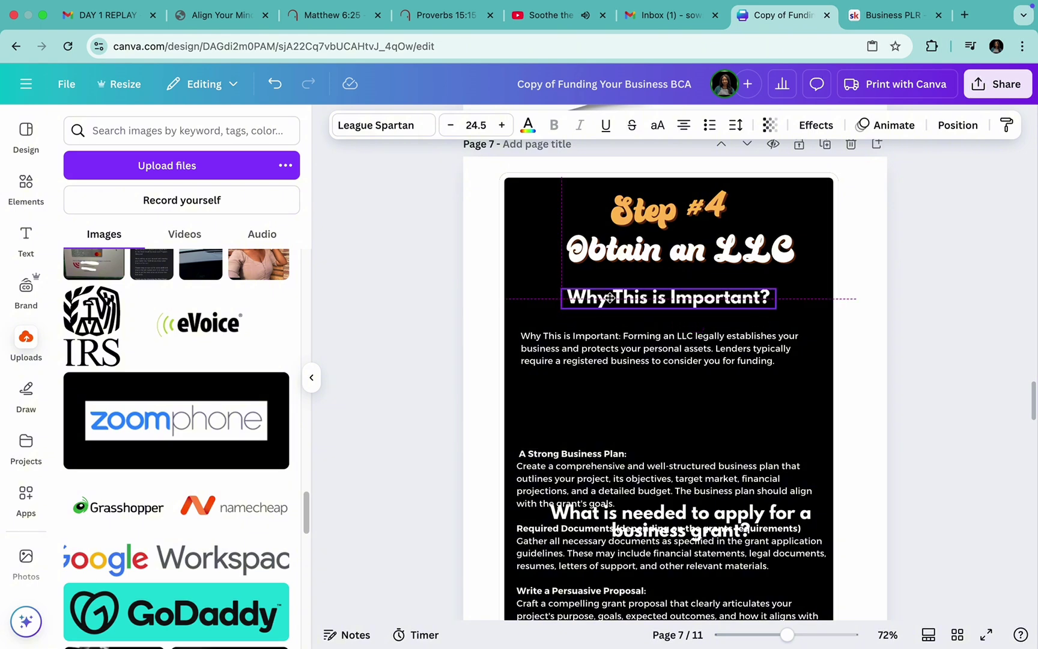
Move the LLC paragraph up beneath its heading and delete the duplicate "Why This is Important:" label at its start.
{"action": "left_click_drag", "start_coordinate": [583, 347], "coordinate": [524, 325]}
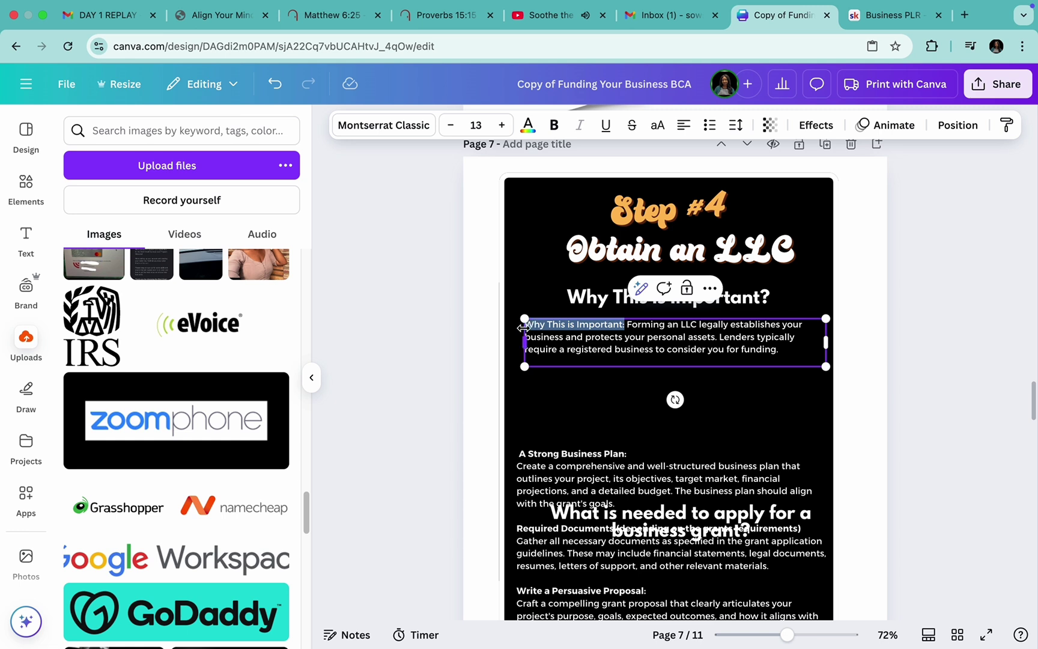
{"action": "key", "text": "BackSpace"}
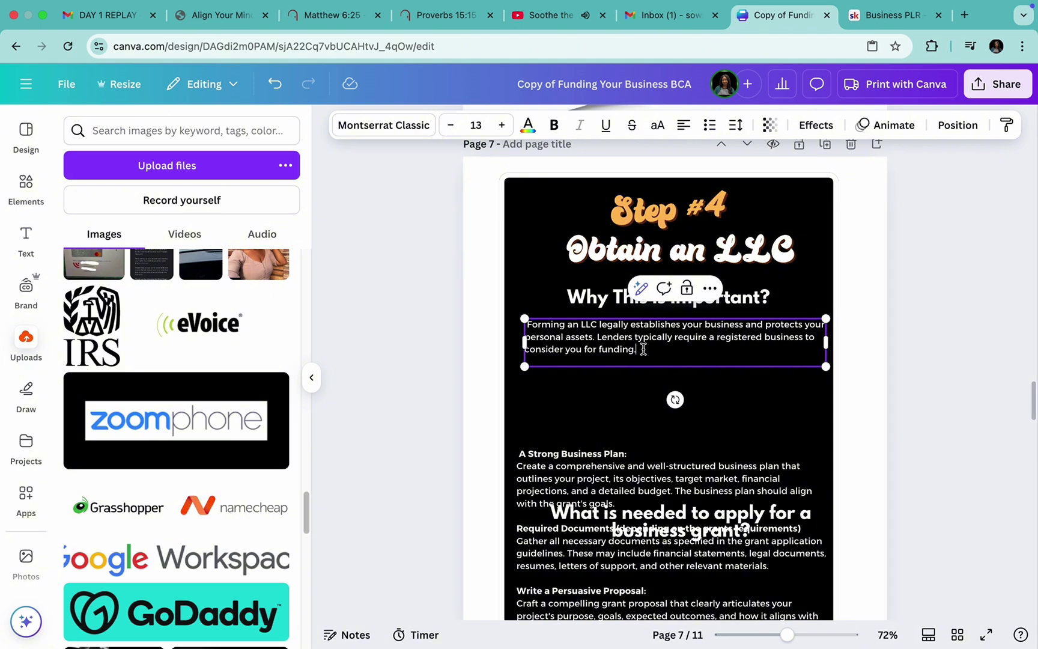
{"action": "left_click", "coordinate": [549, 405]}
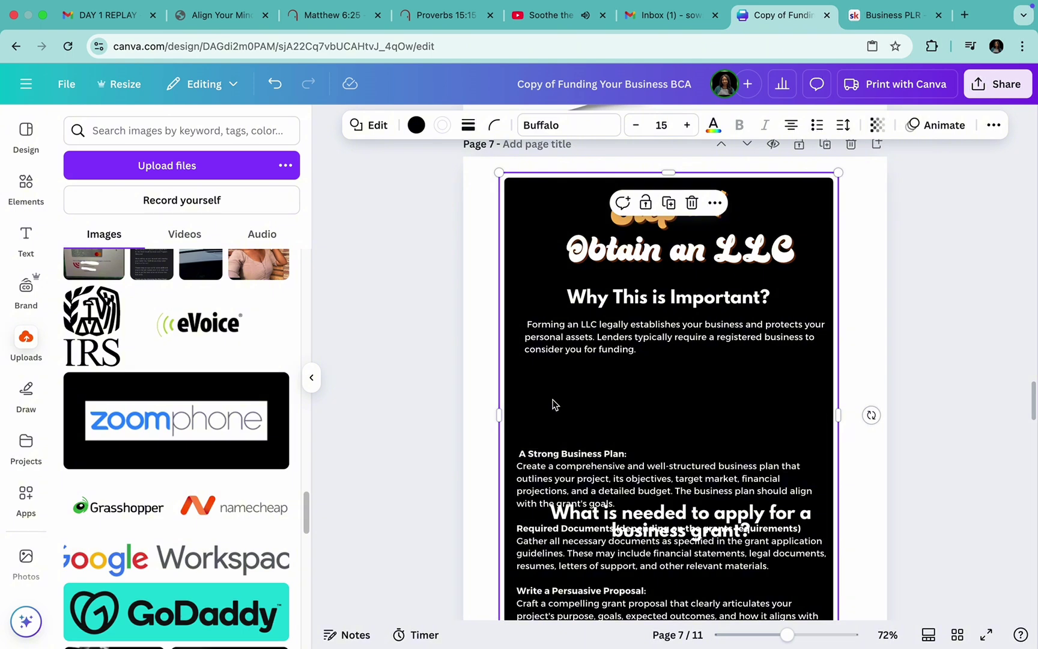
Switch to ChatGPT in Safari and copy the "How to Do It:" label from the "Obtain an LLC" section.
{"action": "mouse_move", "coordinate": [60, 646]}
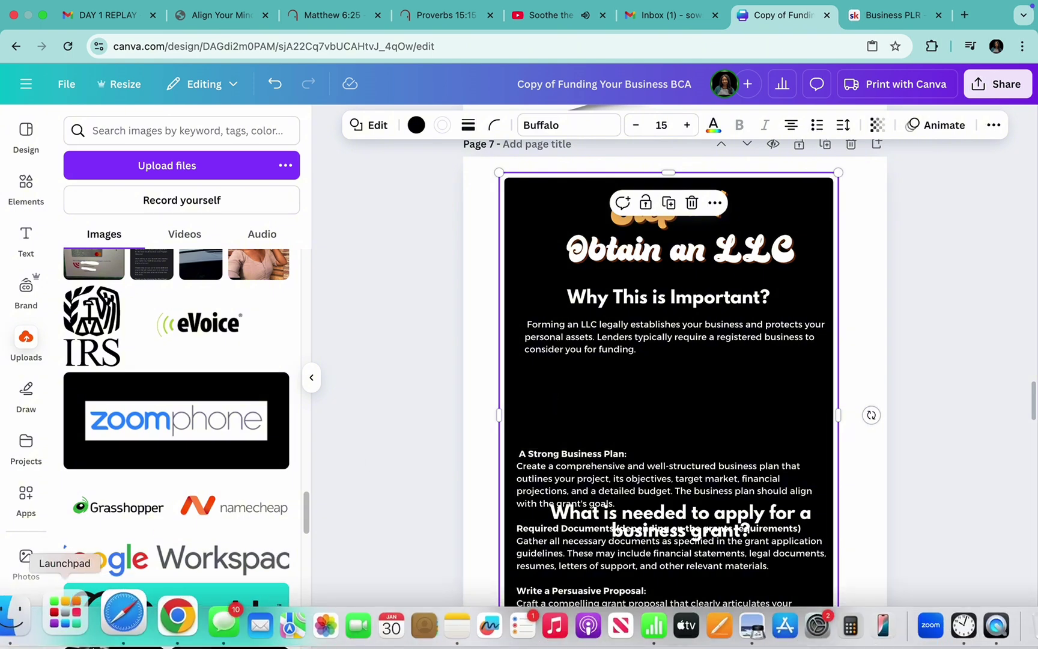
{"action": "left_click", "coordinate": [101, 632]}
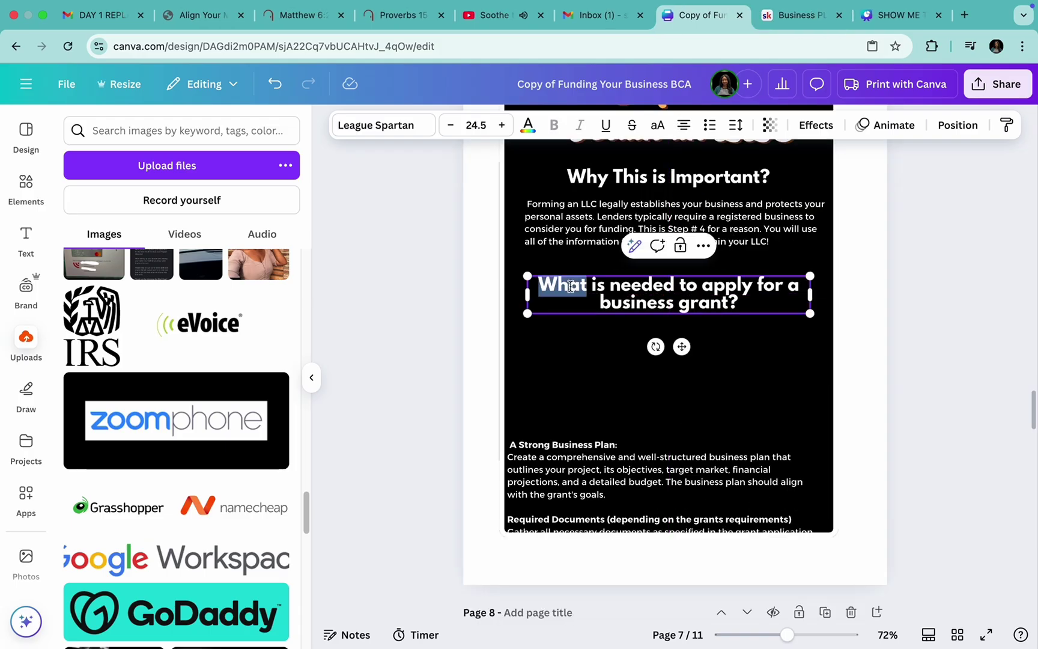
{"action": "triple_click", "coordinate": [571, 286]}
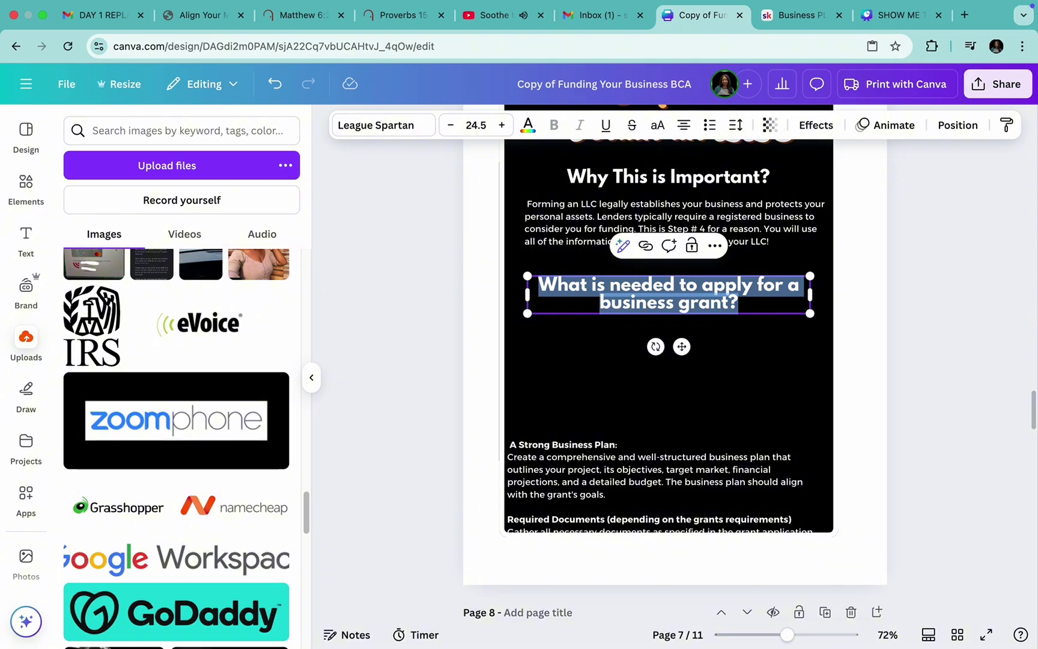
{"action": "left_click", "coordinate": [109, 629]}
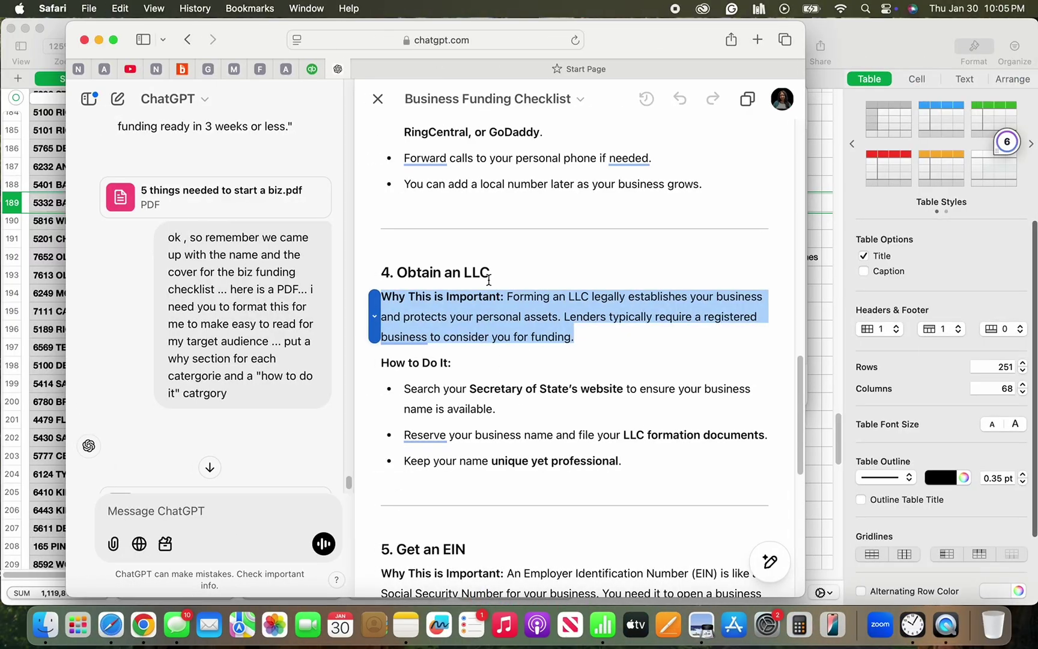
{"action": "left_click_drag", "start_coordinate": [461, 360], "coordinate": [381, 362]}
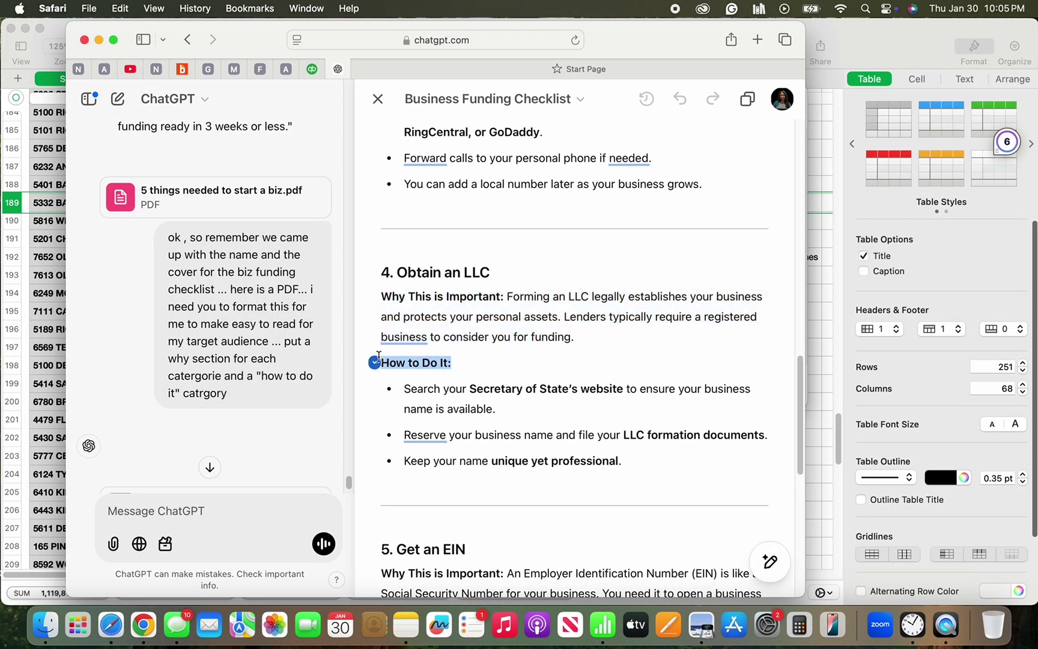
{"action": "right_click", "coordinate": [419, 392]}
{"action": "left_click", "coordinate": [431, 376]}
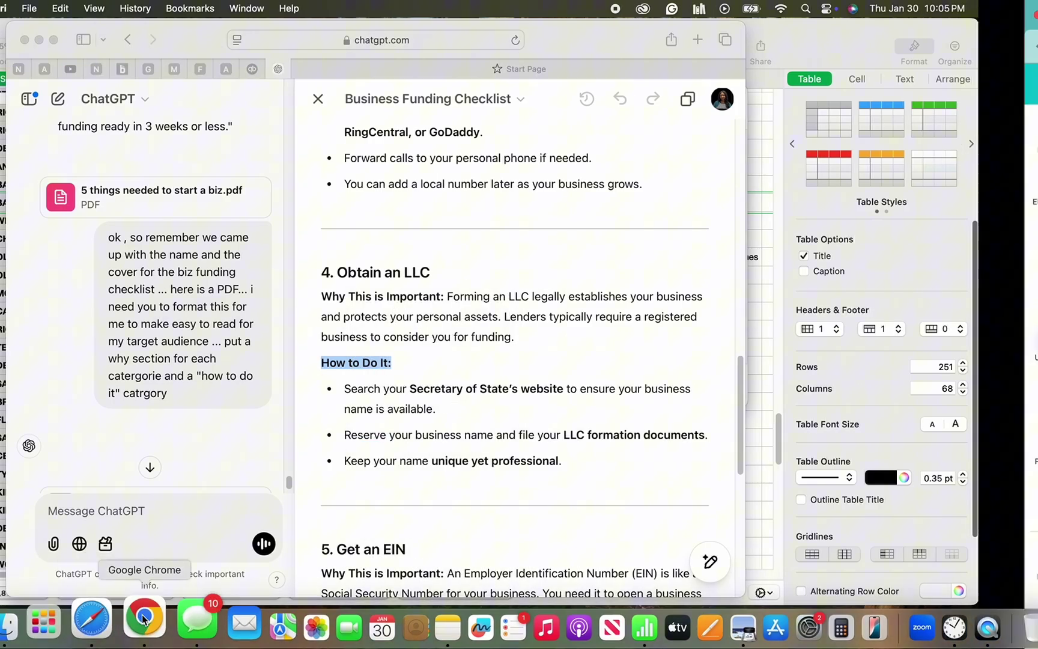
Back in Canva in Chrome, replace the "What is needed to apply for a business grant?" heading on page 7 with "How to Do It?".
{"action": "left_click", "coordinate": [143, 619]}
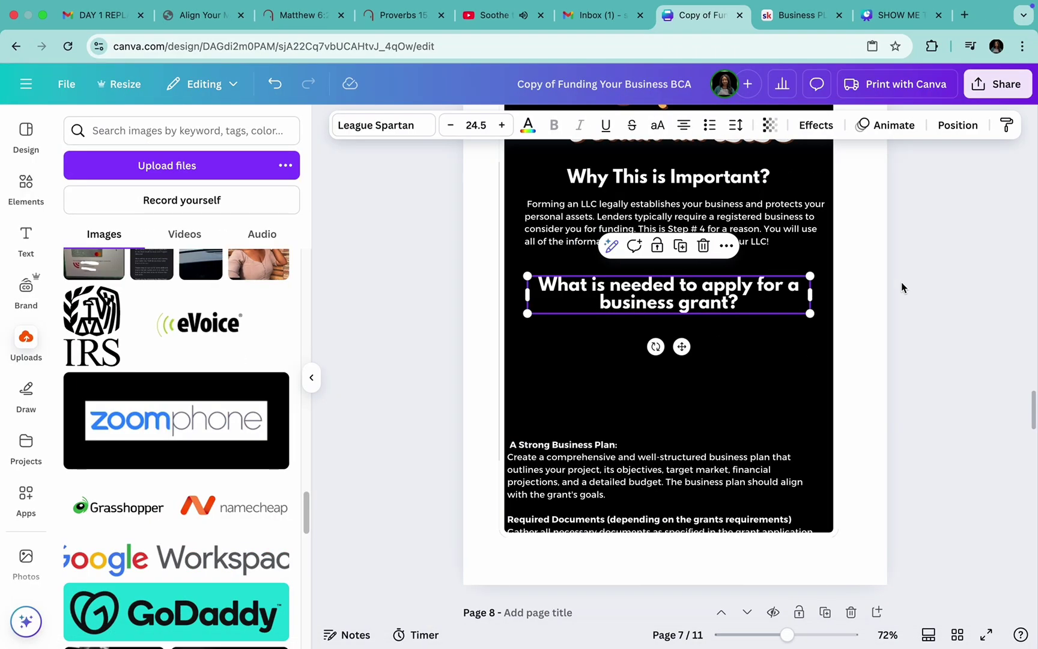
{"action": "left_click", "coordinate": [744, 304]}
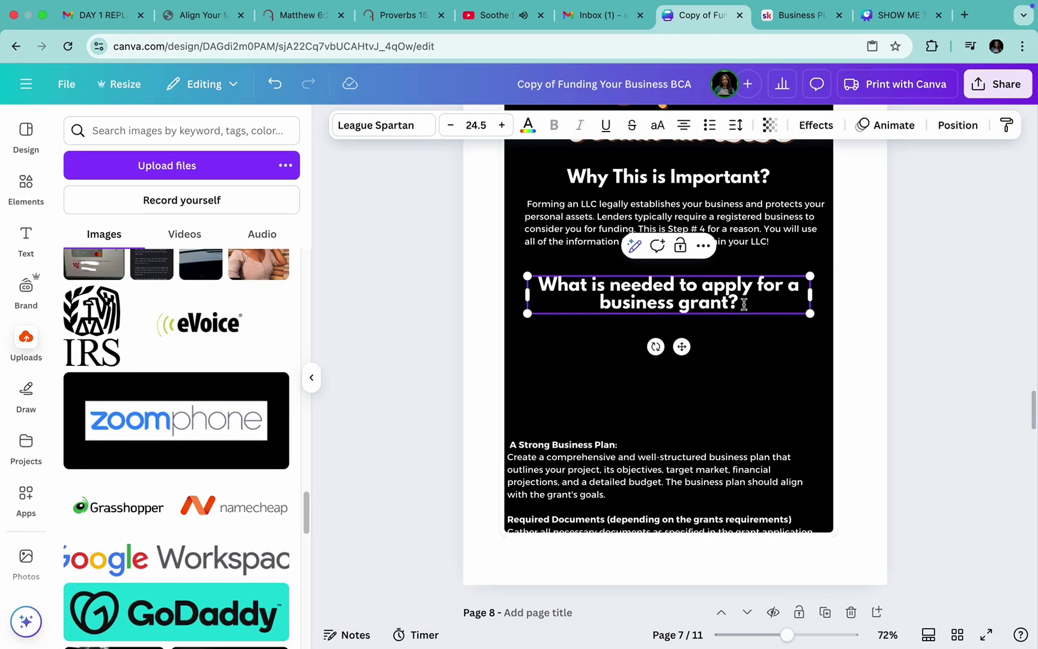
{"action": "left_click_drag", "start_coordinate": [743, 304], "coordinate": [541, 280]}
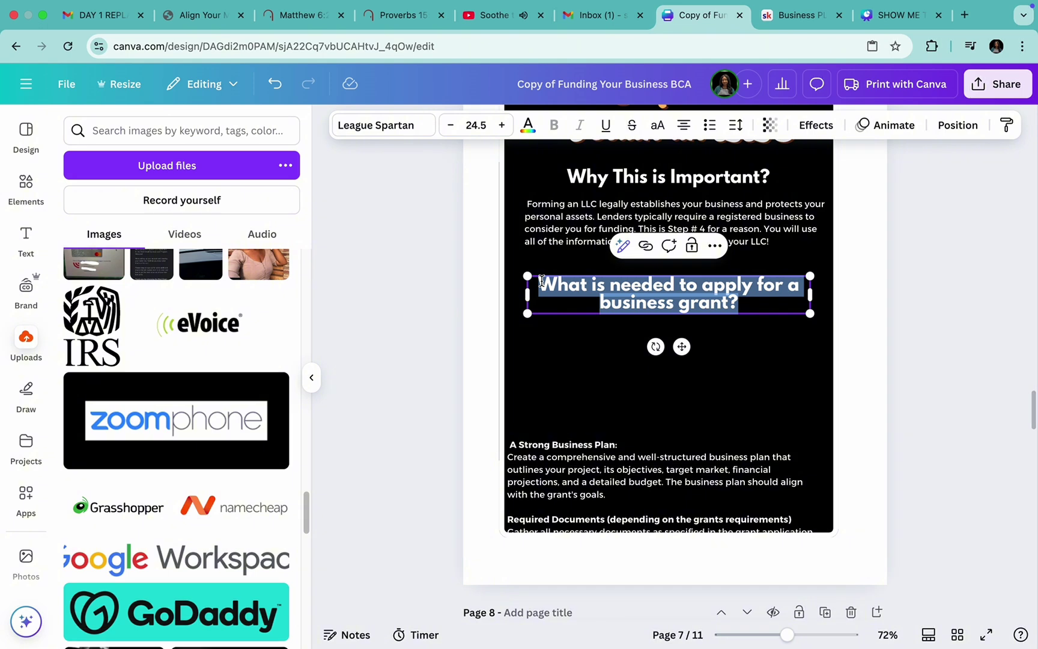
{"action": "key", "text": "ctrl+v"}
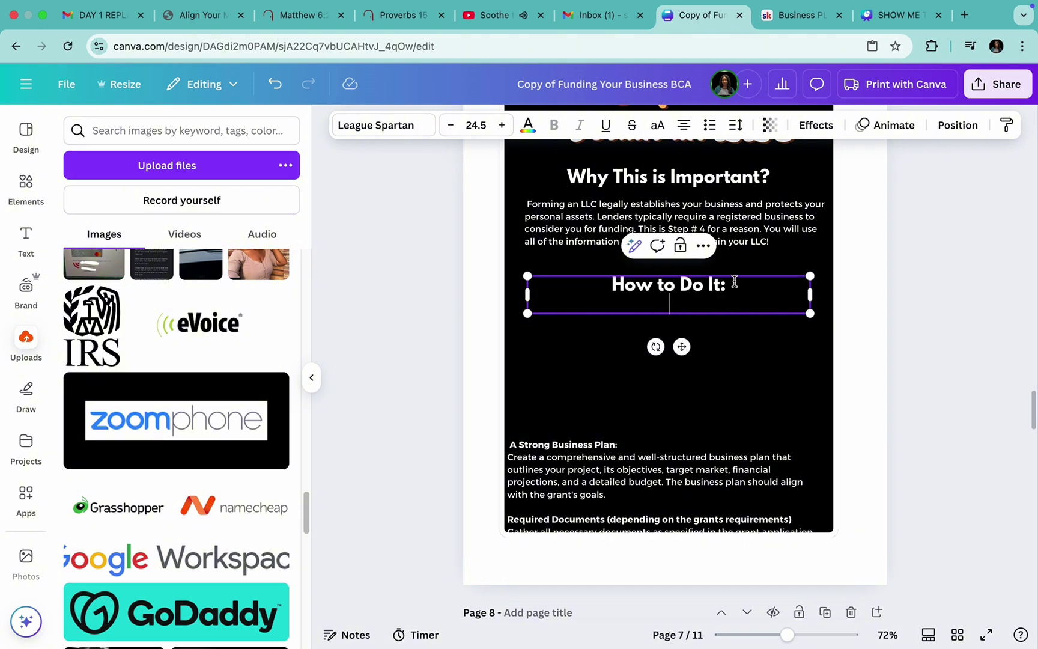
{"action": "key", "text": "BackSpace"}
{"action": "type", "text": "?"}
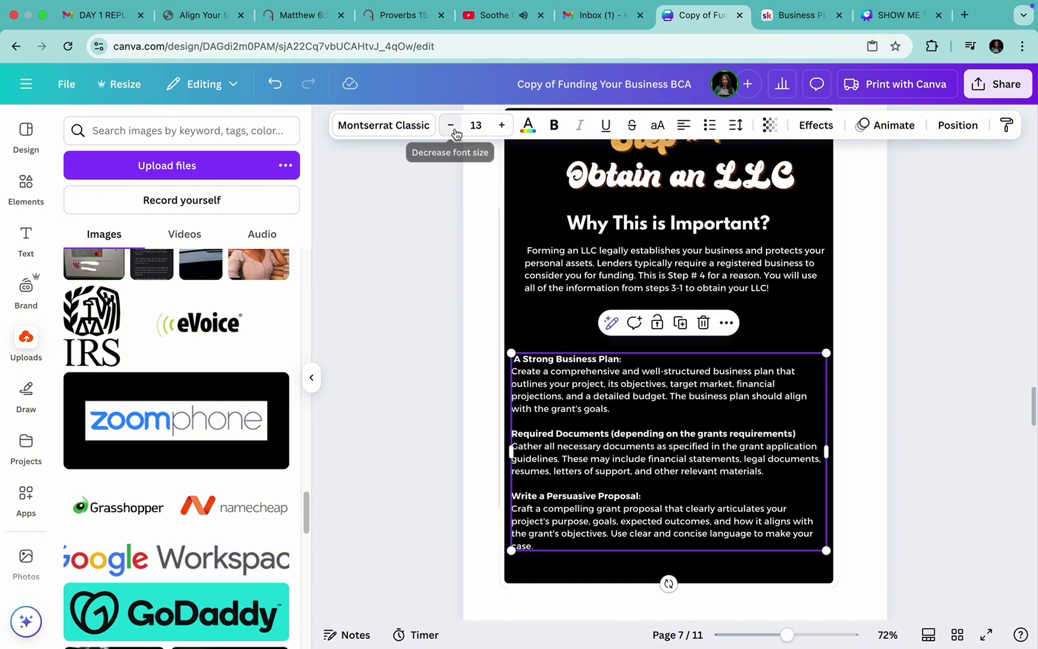
Set page 7's grant requirements text to size 12 and shift its text box slightly to the right.
{"action": "left_click", "coordinate": [452, 126]}
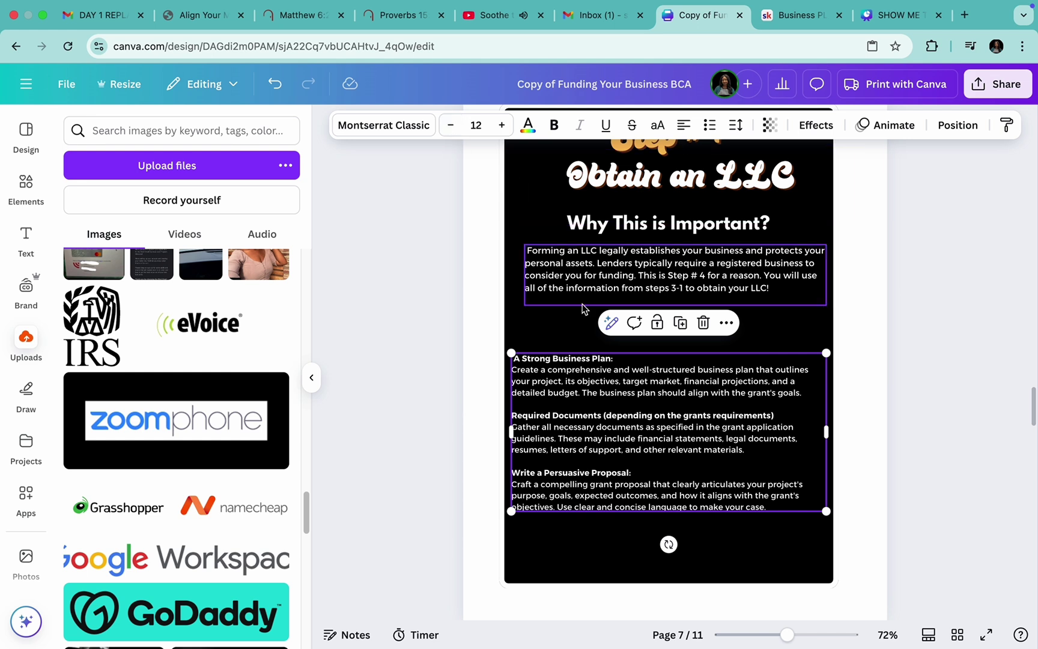
{"action": "left_click_drag", "start_coordinate": [595, 435], "coordinate": [607, 436]}
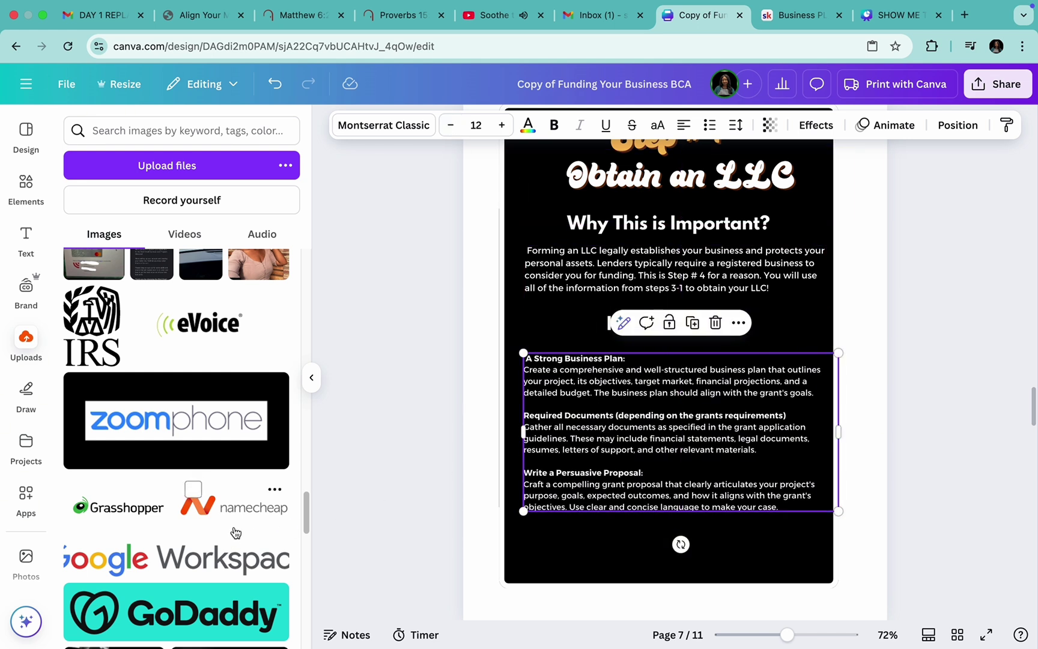
Copy the three "How to Do It" bullets of the "Obtain an LLC" section from ChatGPT in Safari.
{"action": "left_click", "coordinate": [109, 613]}
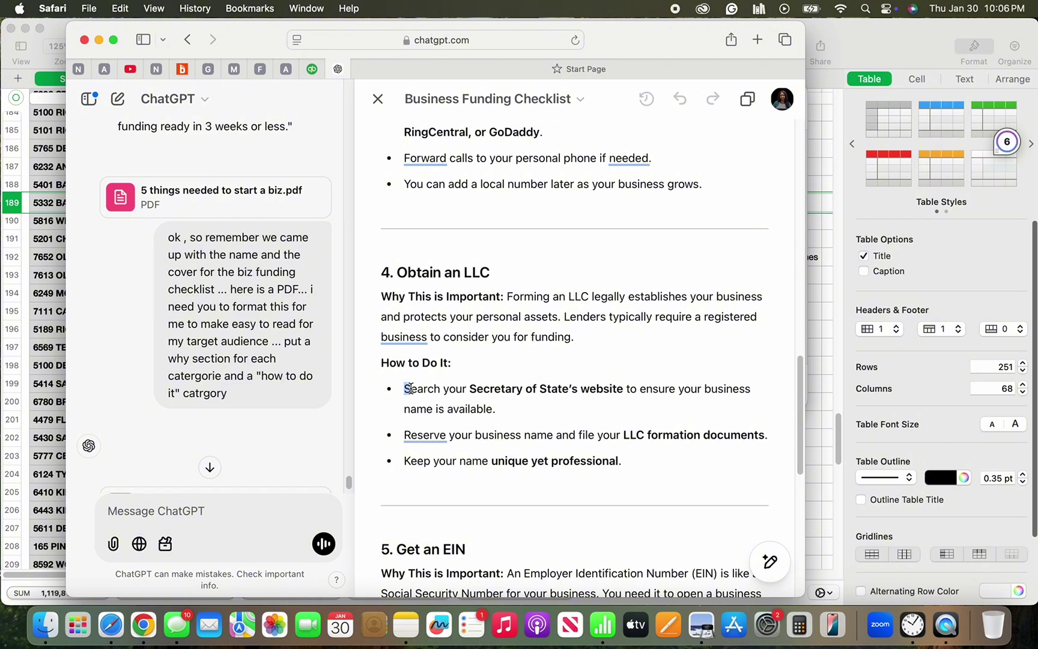
{"action": "left_click_drag", "start_coordinate": [411, 389], "coordinate": [596, 490]}
{"action": "right_click", "coordinate": [580, 433]}
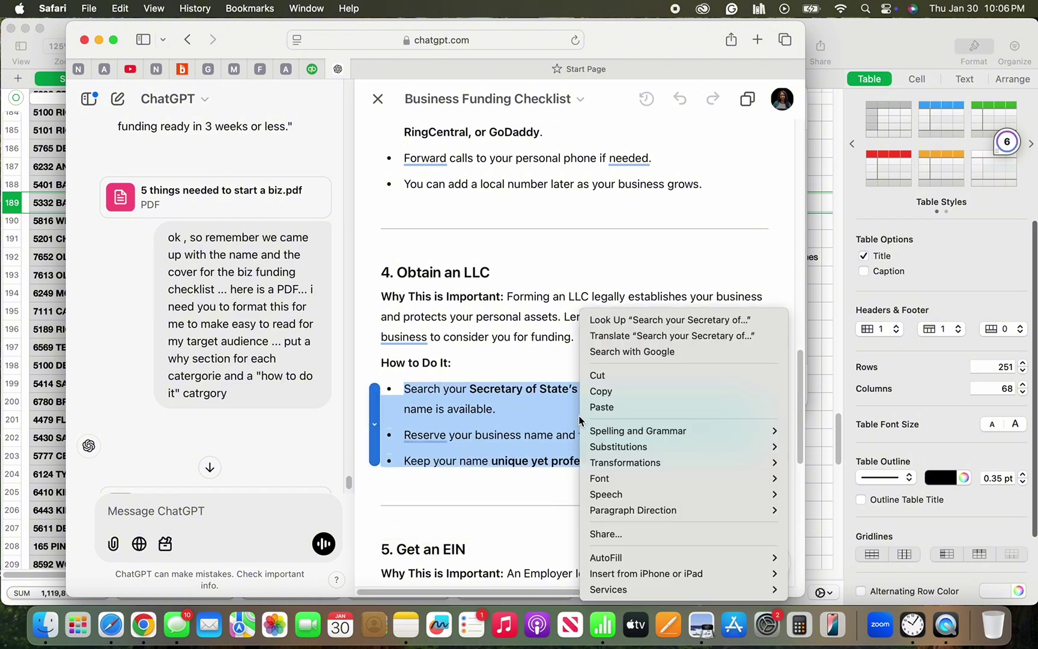
{"action": "left_click", "coordinate": [605, 397]}
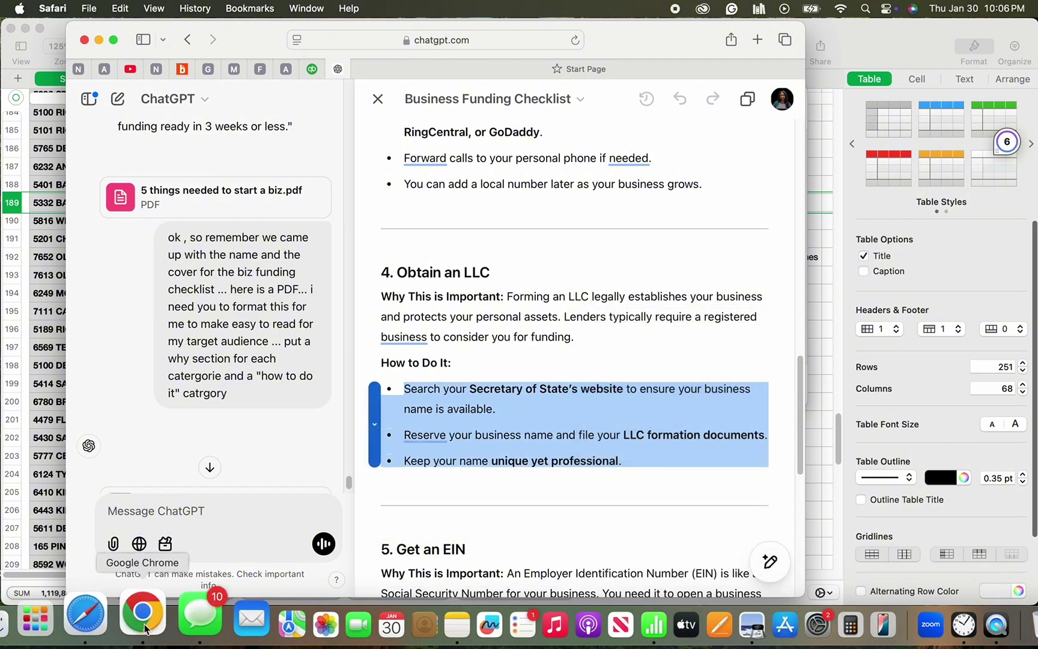
Return to Canva in Chrome, delete page 7's grant requirements text, and paste the copied LLC bullets in its place.
{"action": "left_click", "coordinate": [143, 624]}
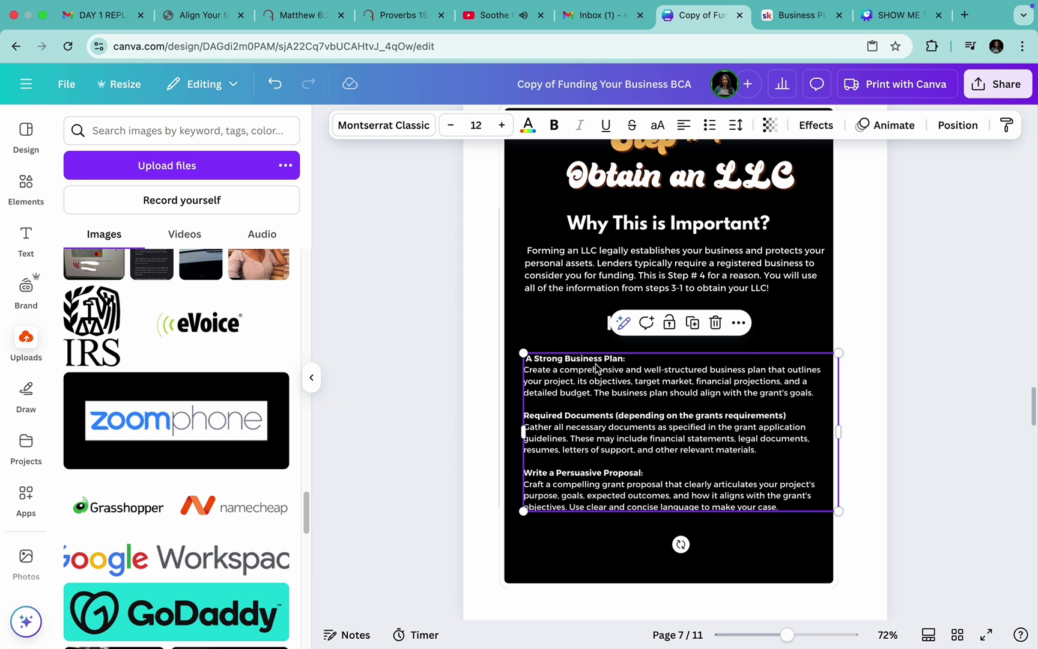
{"action": "triple_click", "coordinate": [561, 371]}
{"action": "left_click", "coordinate": [585, 450]}
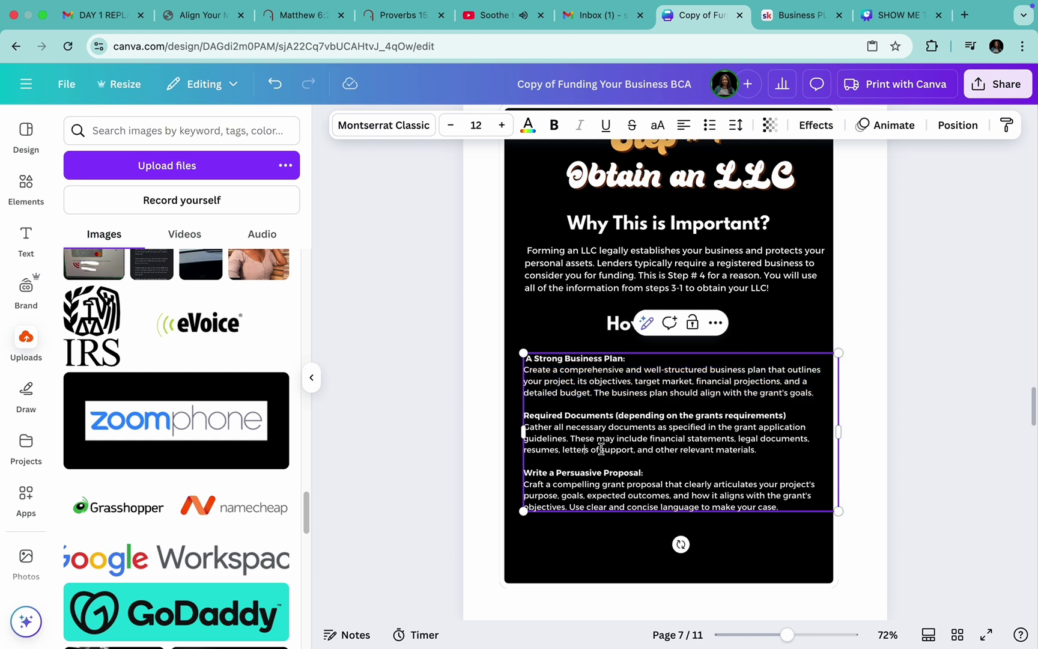
{"action": "left_click_drag", "start_coordinate": [780, 508], "coordinate": [526, 359]}
{"action": "key", "text": "BackSpace"}
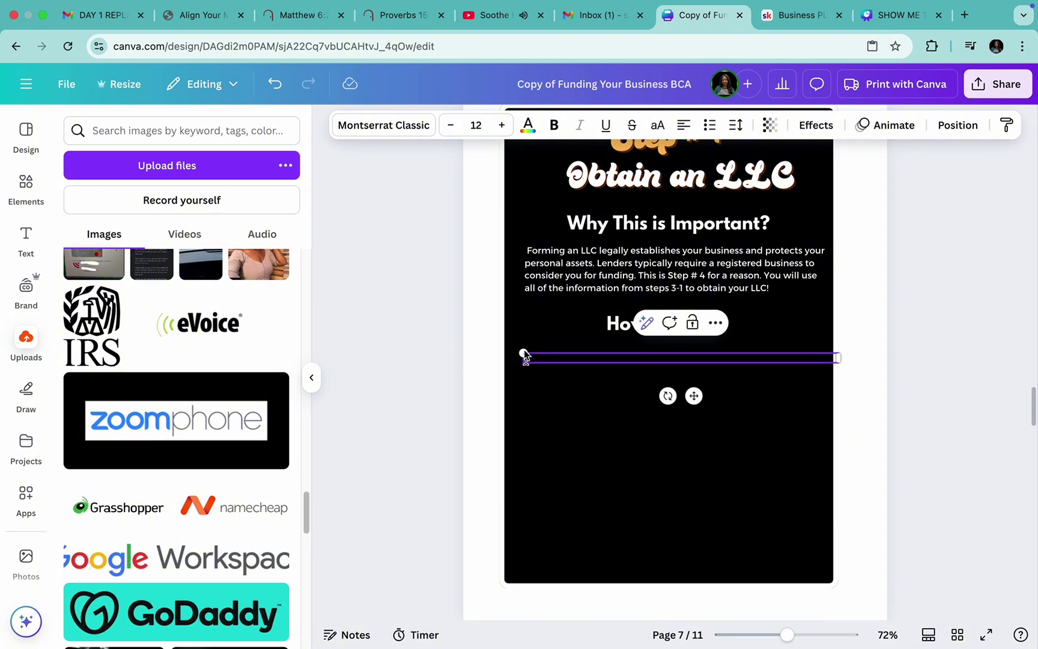
{"action": "right_click", "coordinate": [533, 355]}
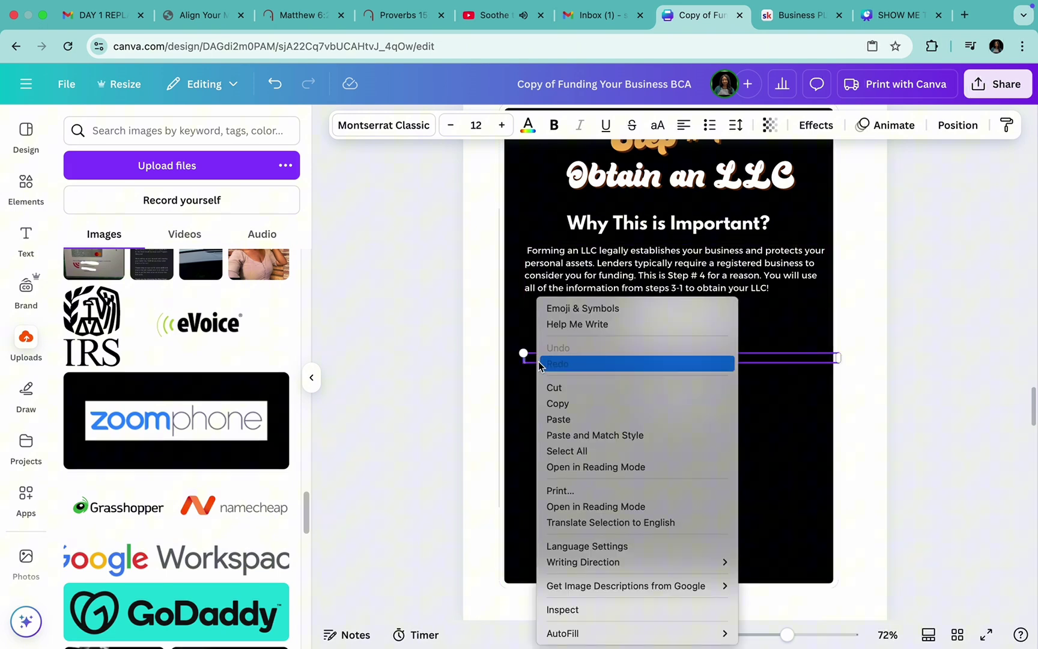
{"action": "left_click", "coordinate": [560, 419]}
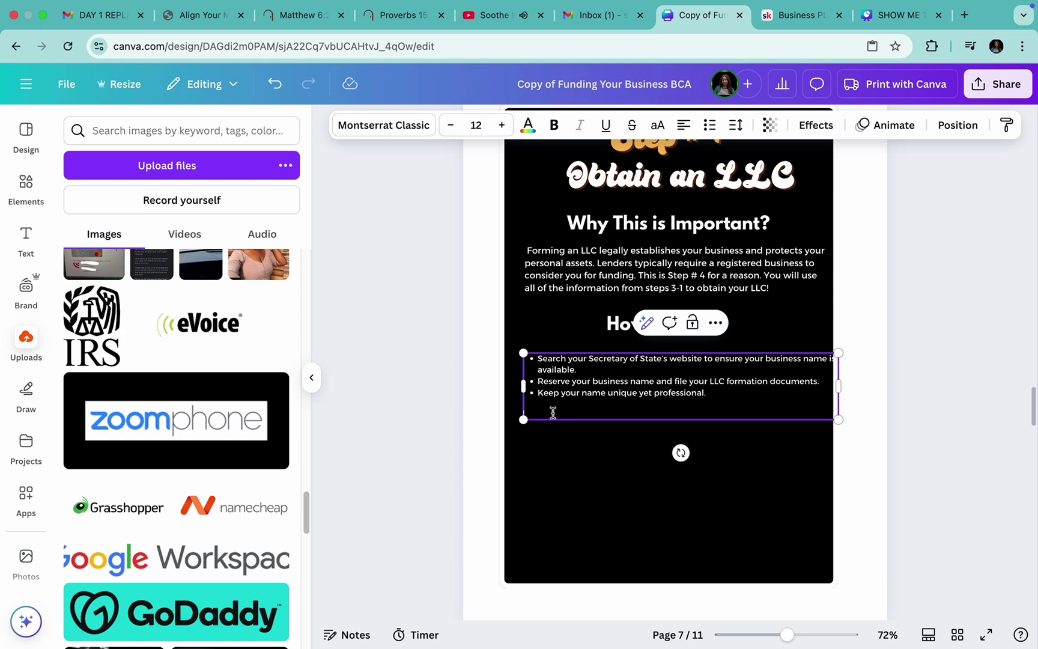
{"action": "left_click", "coordinate": [558, 456]}
Search the design elements for "cash".
{"action": "scroll", "coordinate": [691, 330], "scroll_direction": "up", "scroll_amount": 3}
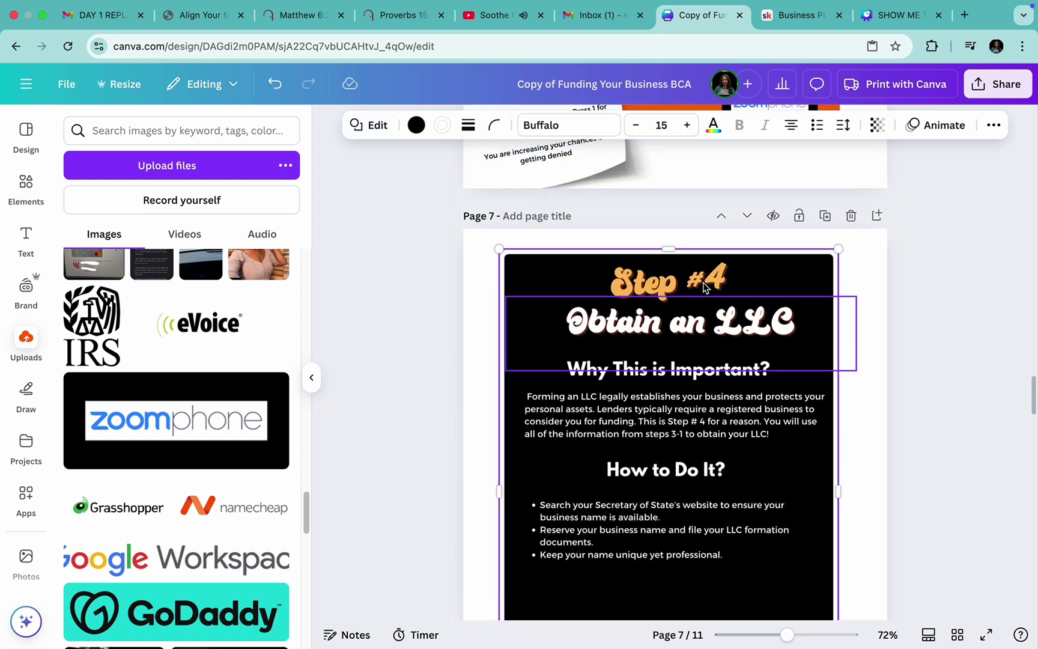
{"action": "scroll", "coordinate": [704, 287], "scroll_direction": "down", "scroll_amount": 3}
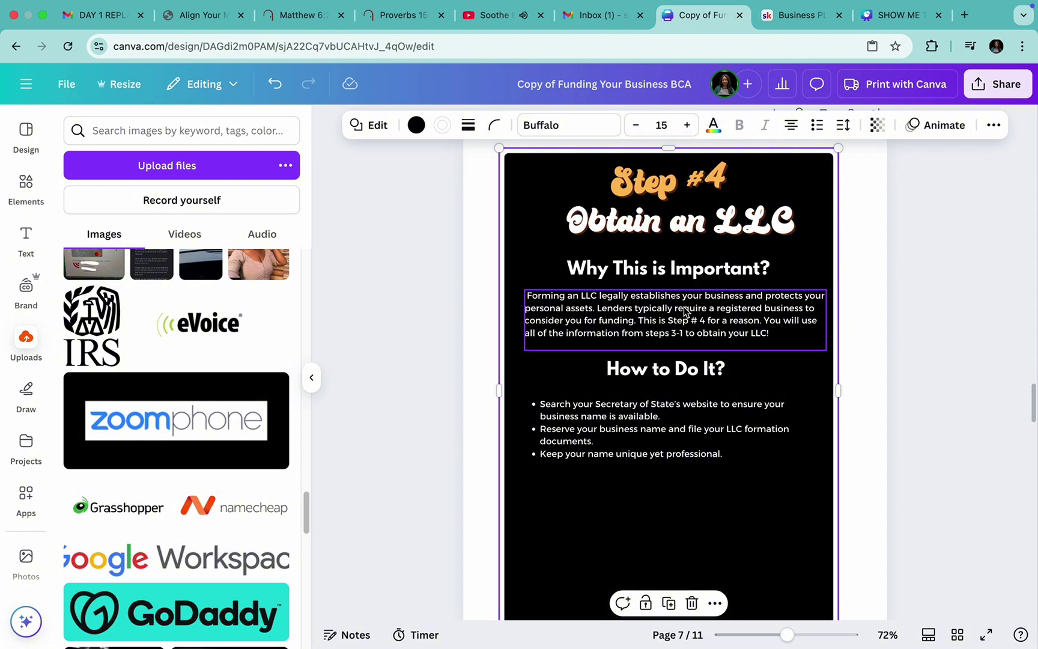
{"action": "scroll", "coordinate": [686, 315], "scroll_direction": "down", "scroll_amount": 1}
{"action": "scroll", "coordinate": [687, 310], "scroll_direction": "down", "scroll_amount": 2}
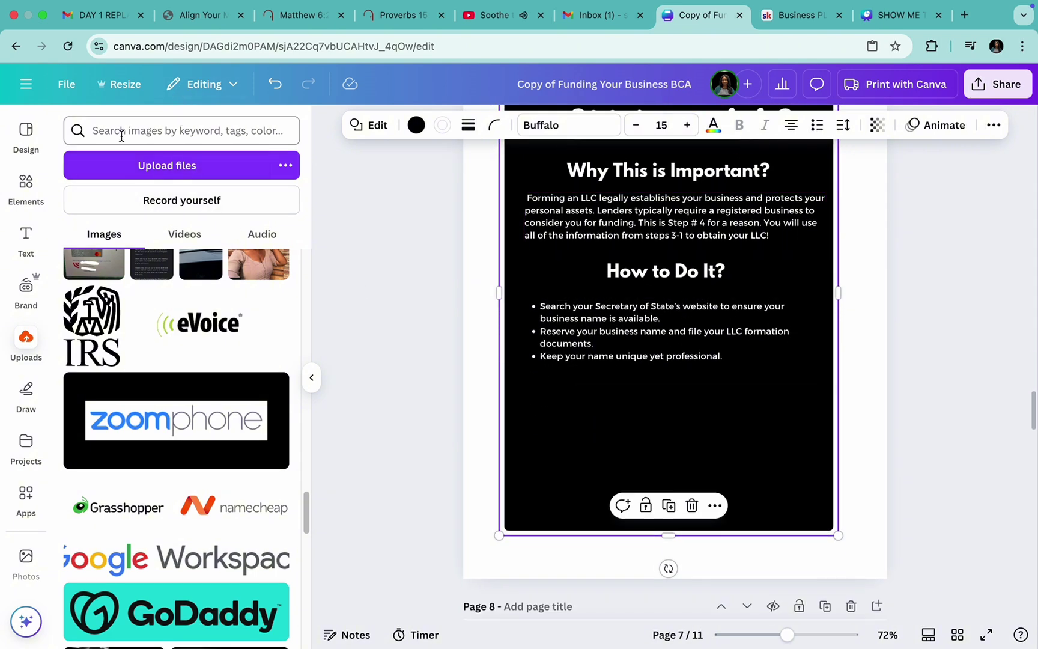
{"action": "left_click", "coordinate": [25, 182]}
{"action": "left_click", "coordinate": [157, 131]}
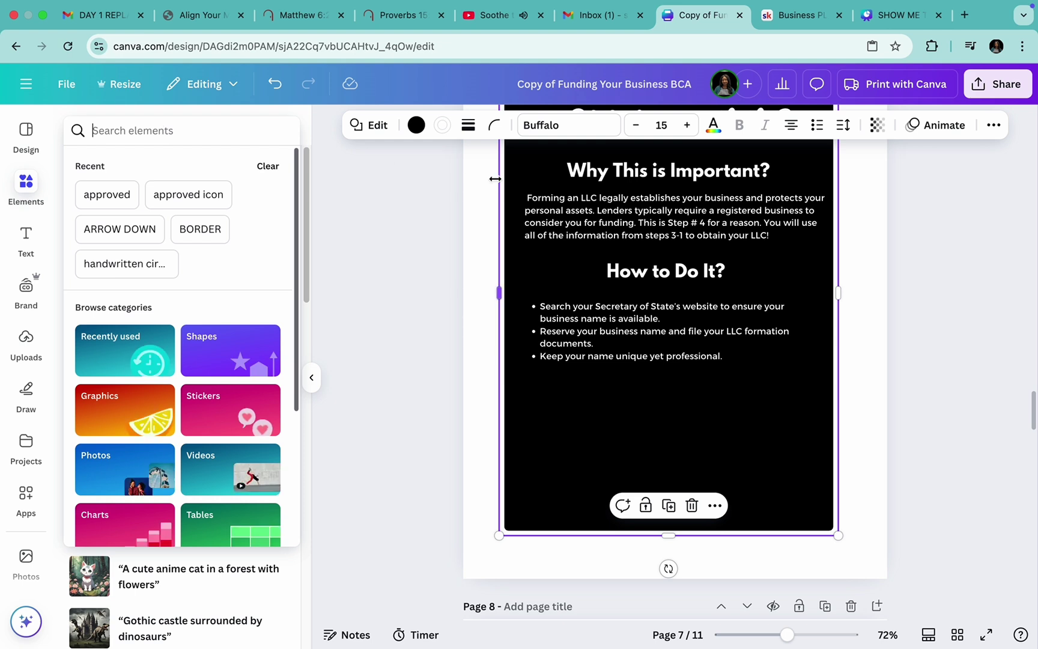
{"action": "type", "text": "cash"}
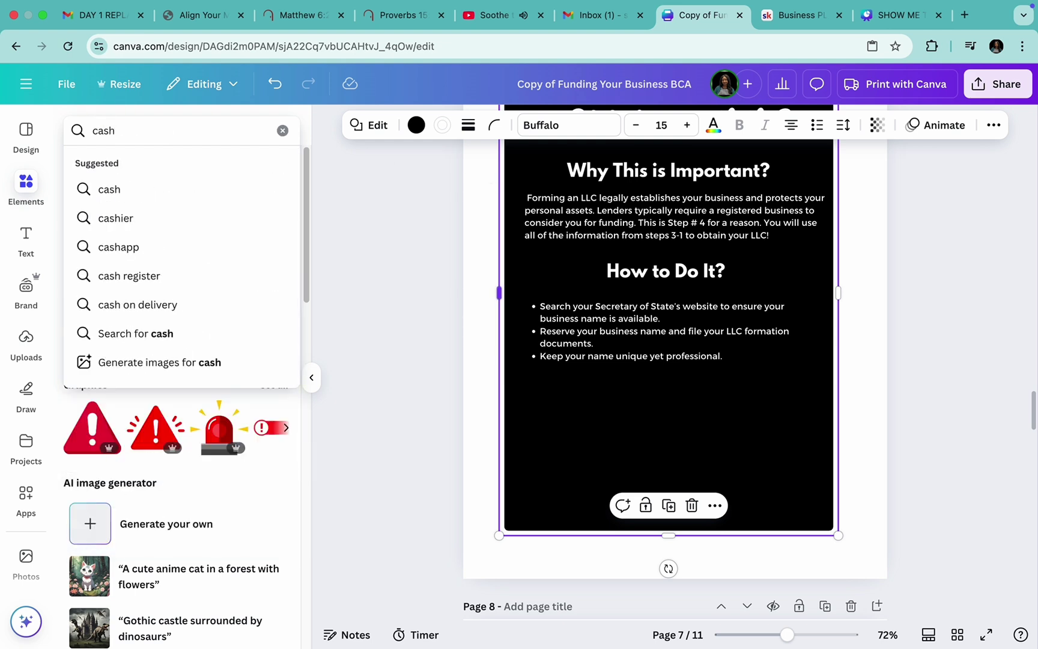
{"action": "key", "text": "Return"}
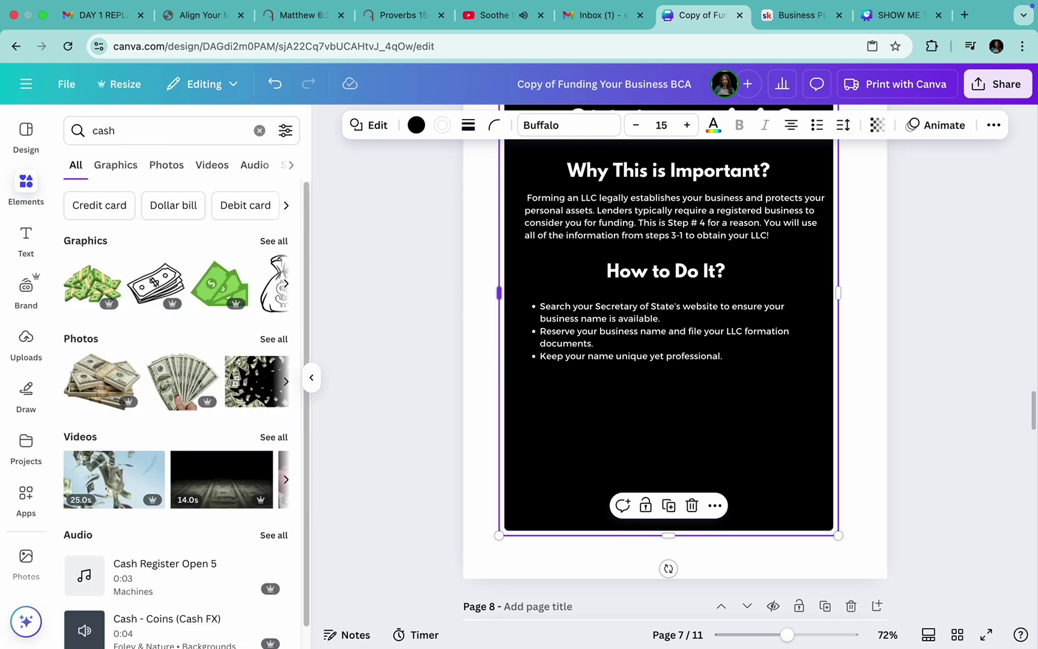
Browse the cash graphics and add the graphic of flying hundred-dollar bills to page 7.
{"action": "left_click", "coordinate": [285, 290]}
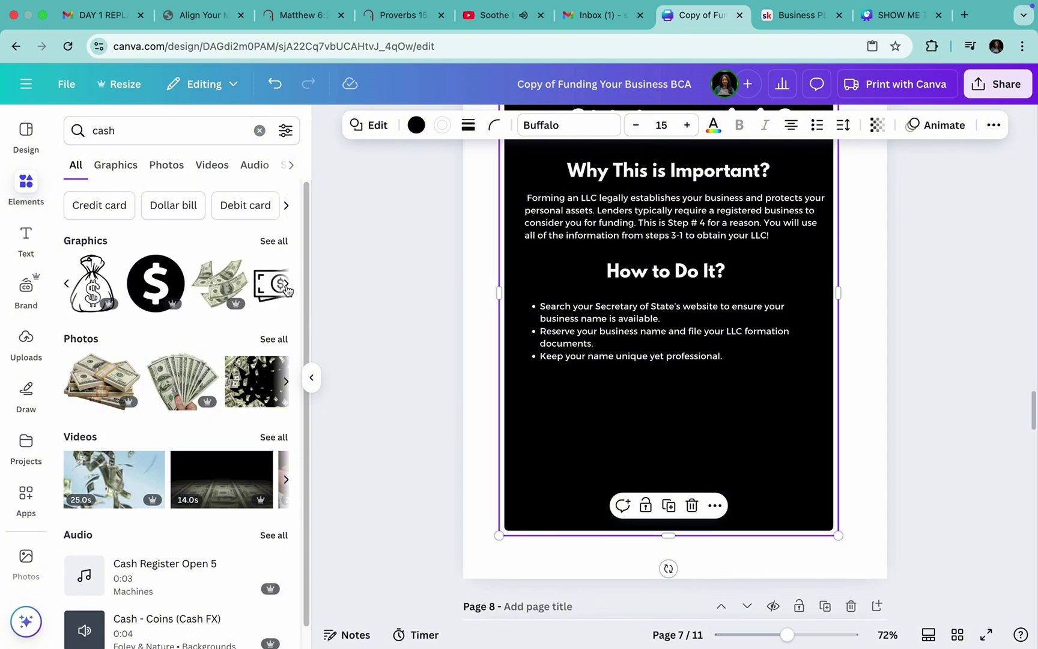
{"action": "left_click", "coordinate": [287, 285]}
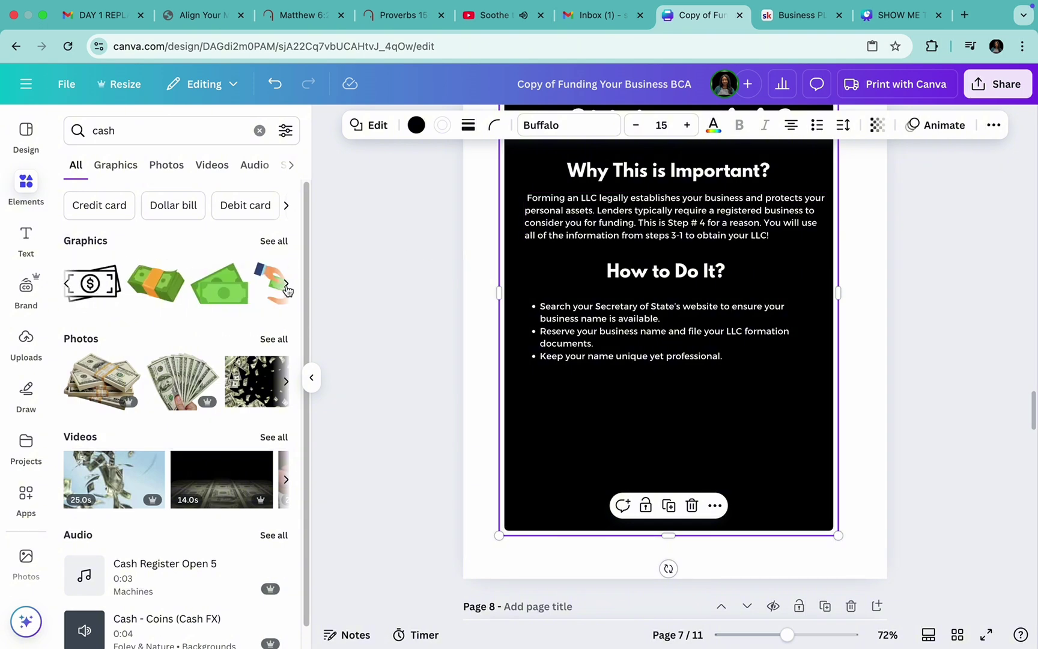
{"action": "left_click", "coordinate": [286, 285]}
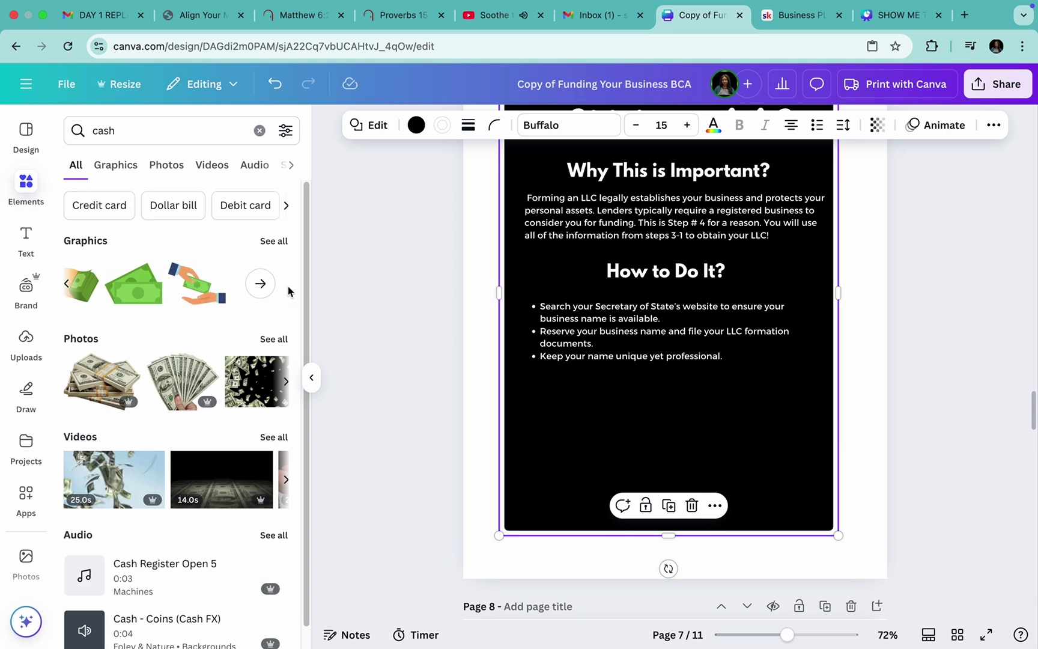
{"action": "left_click", "coordinate": [259, 284]}
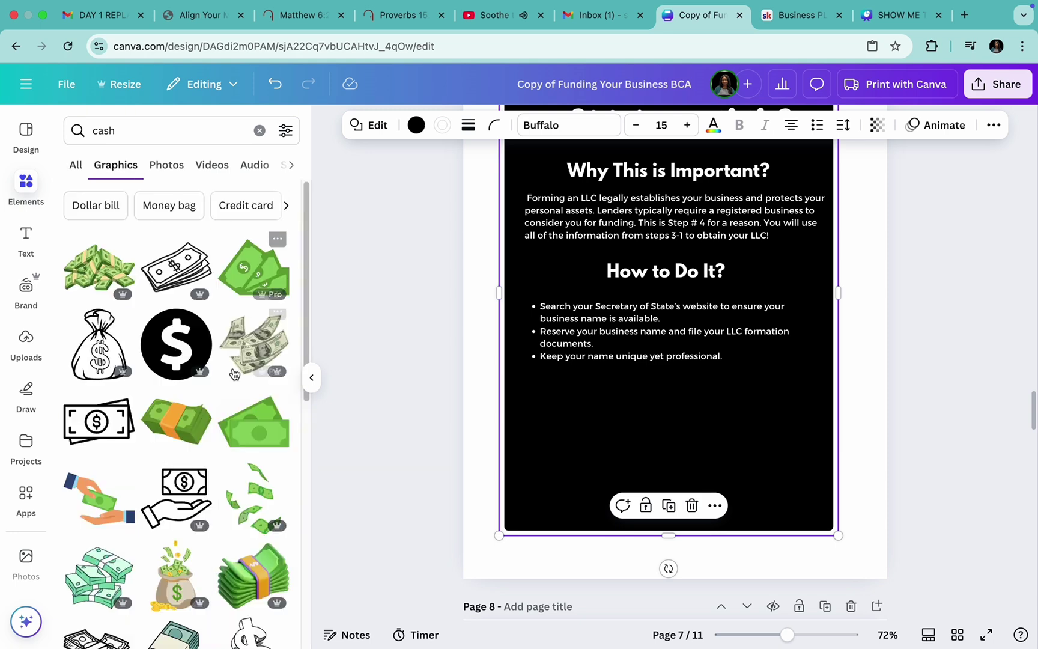
{"action": "scroll", "coordinate": [218, 366], "scroll_direction": "down", "scroll_amount": 2}
{"action": "scroll", "coordinate": [218, 366], "scroll_direction": "down", "scroll_amount": 10}
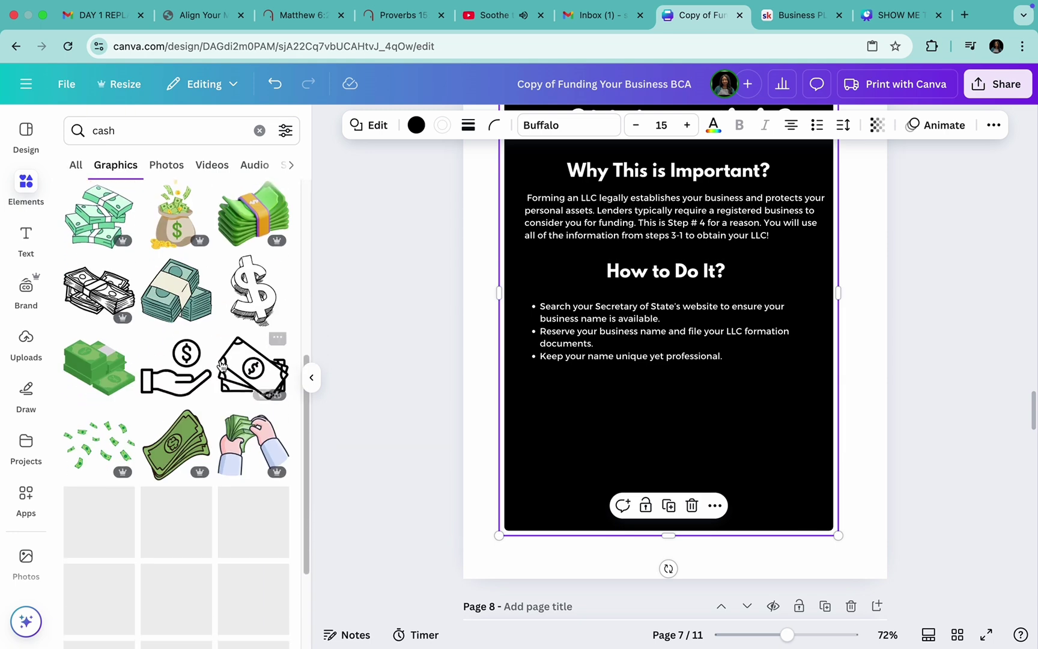
{"action": "scroll", "coordinate": [232, 380], "scroll_direction": "down", "scroll_amount": 8}
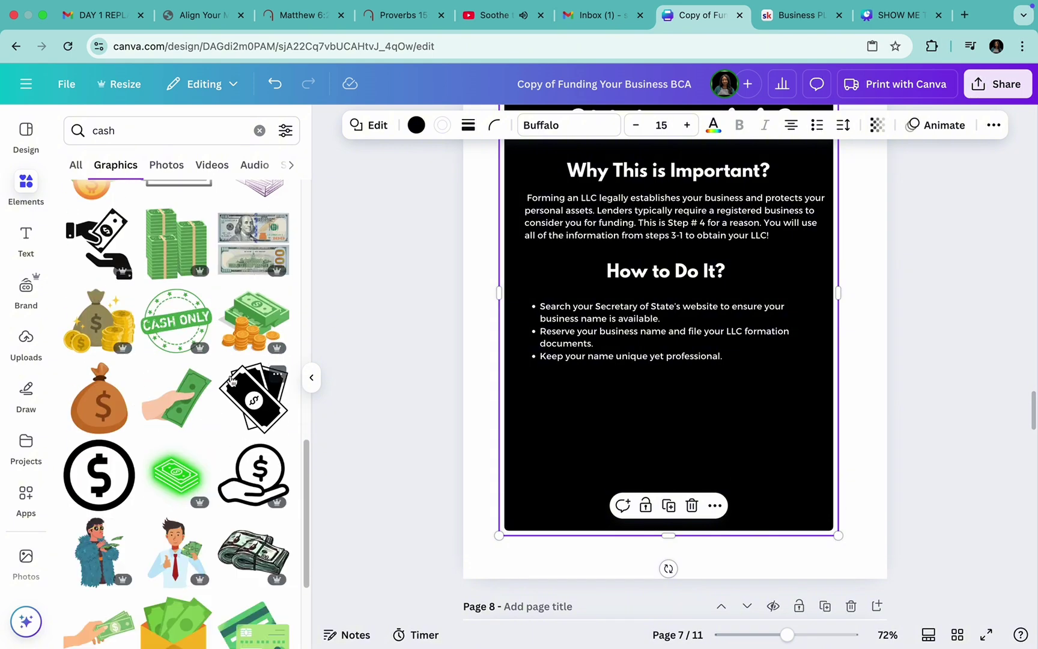
{"action": "scroll", "coordinate": [232, 380], "scroll_direction": "down", "scroll_amount": 3}
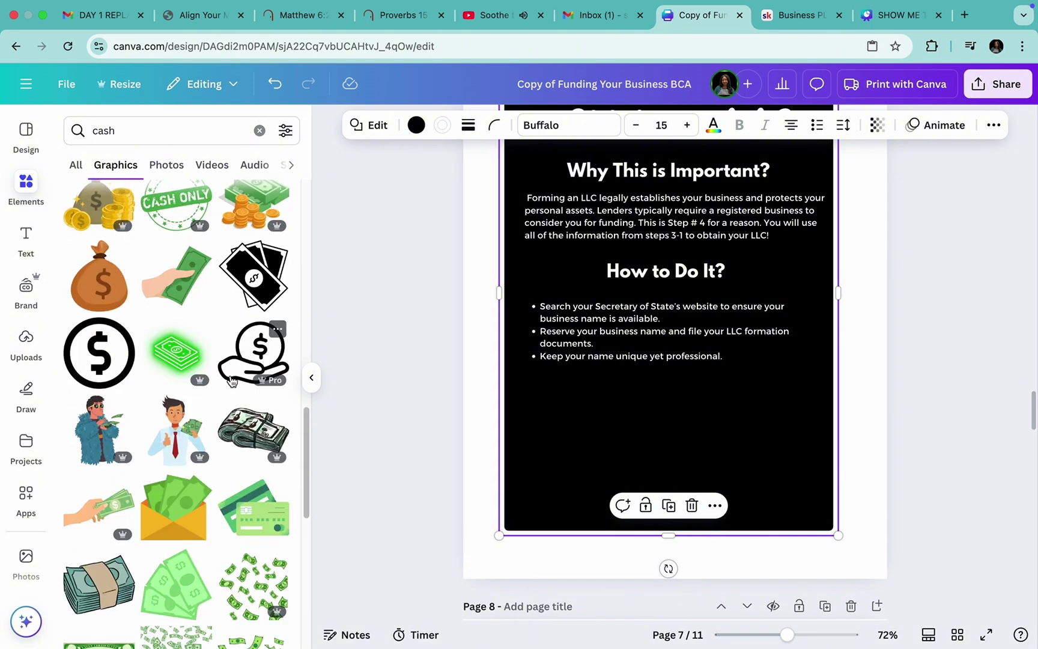
{"action": "scroll", "coordinate": [232, 380], "scroll_direction": "up", "scroll_amount": 5}
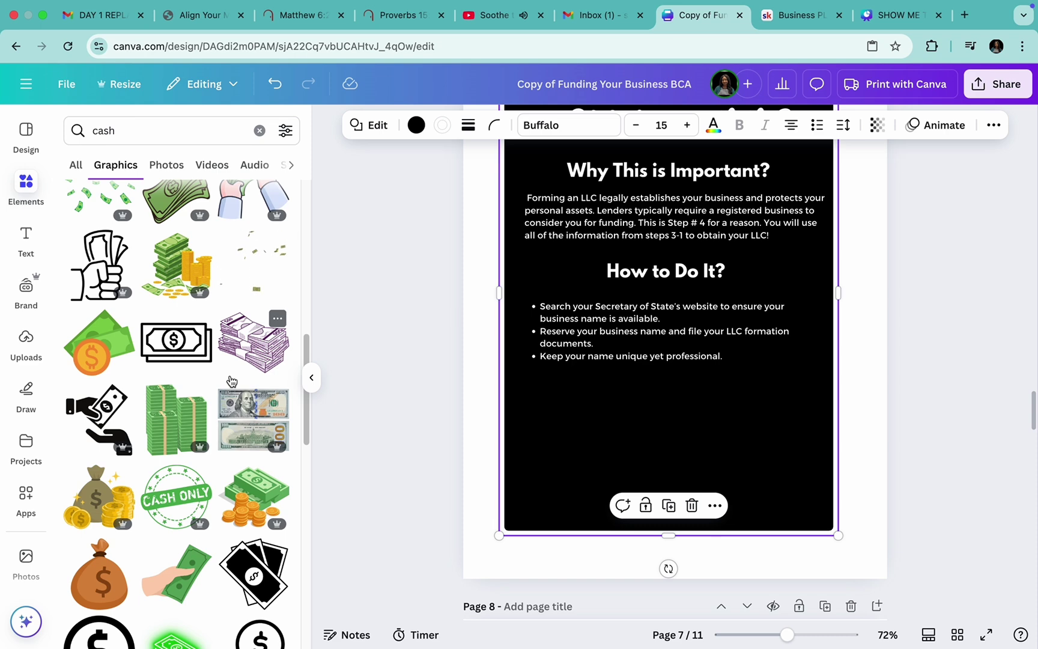
{"action": "scroll", "coordinate": [232, 379], "scroll_direction": "up", "scroll_amount": 5}
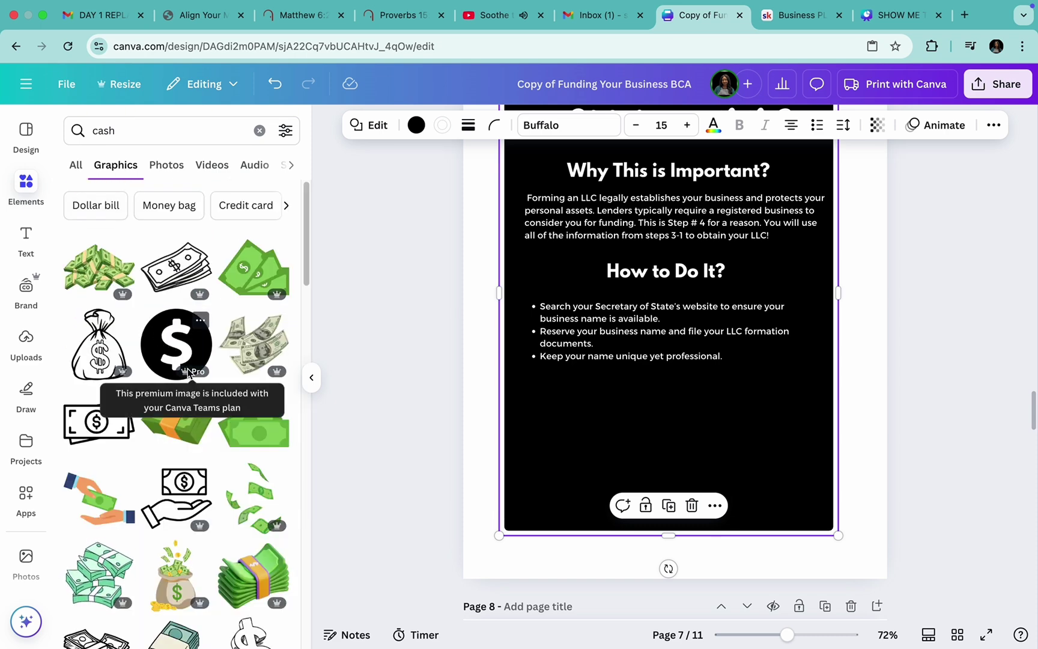
{"action": "left_click", "coordinate": [259, 351]}
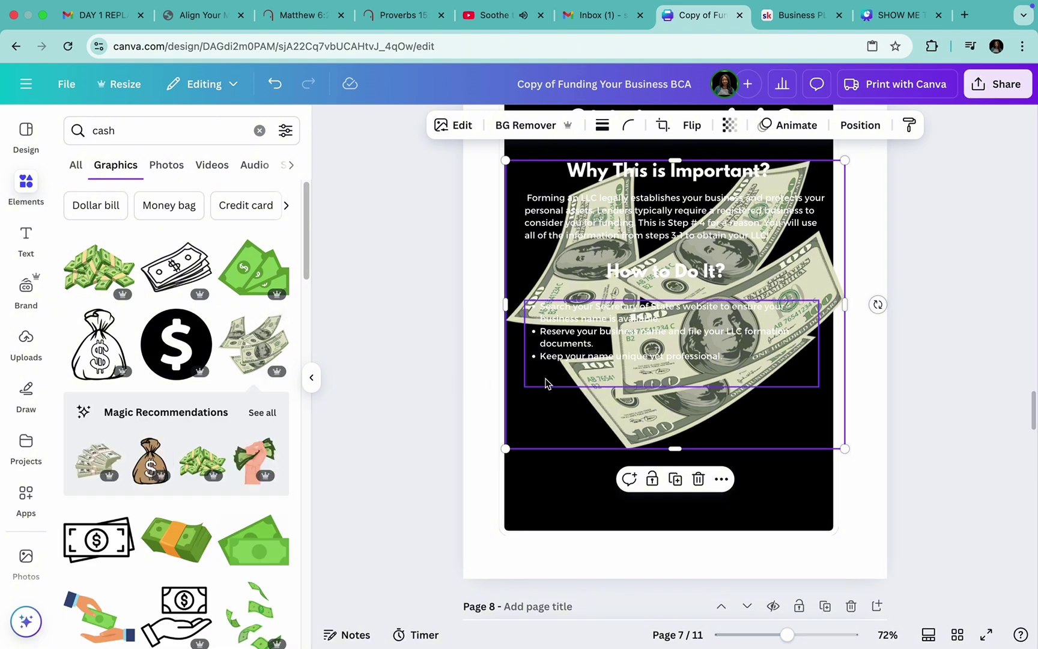
Shrink the dollar-bills graphic to about half size and place it partly off the lower-left corner of page 7.
{"action": "left_click_drag", "start_coordinate": [506, 448], "coordinate": [724, 360]}
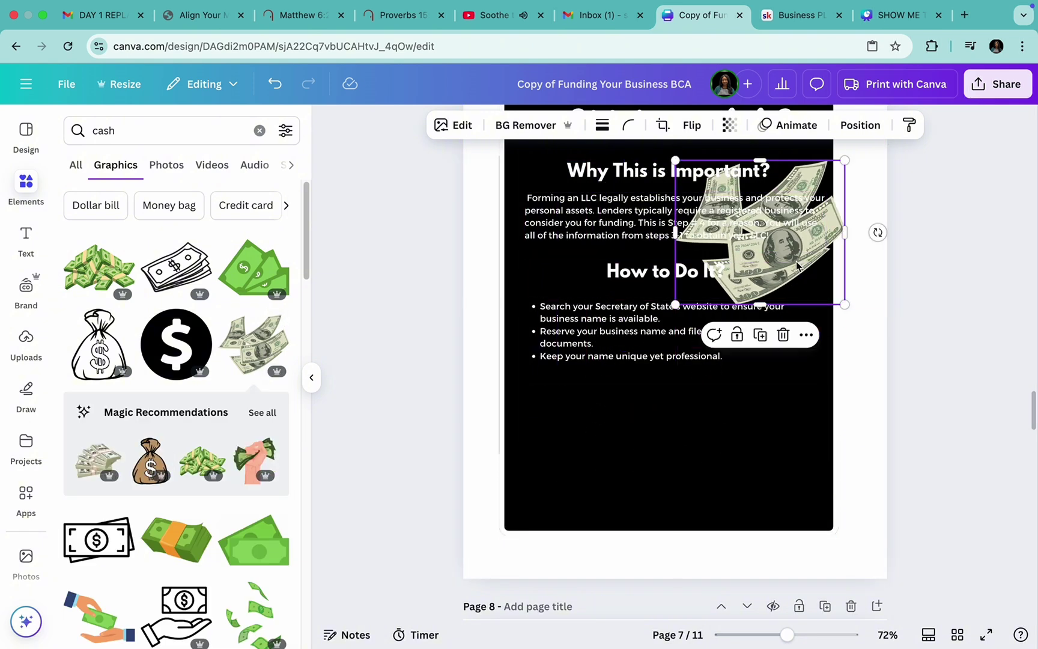
{"action": "left_click_drag", "start_coordinate": [826, 271], "coordinate": [510, 554]}
{"action": "left_click", "coordinate": [975, 398]}
{"action": "scroll", "coordinate": [974, 396], "scroll_direction": "down", "scroll_amount": 3}
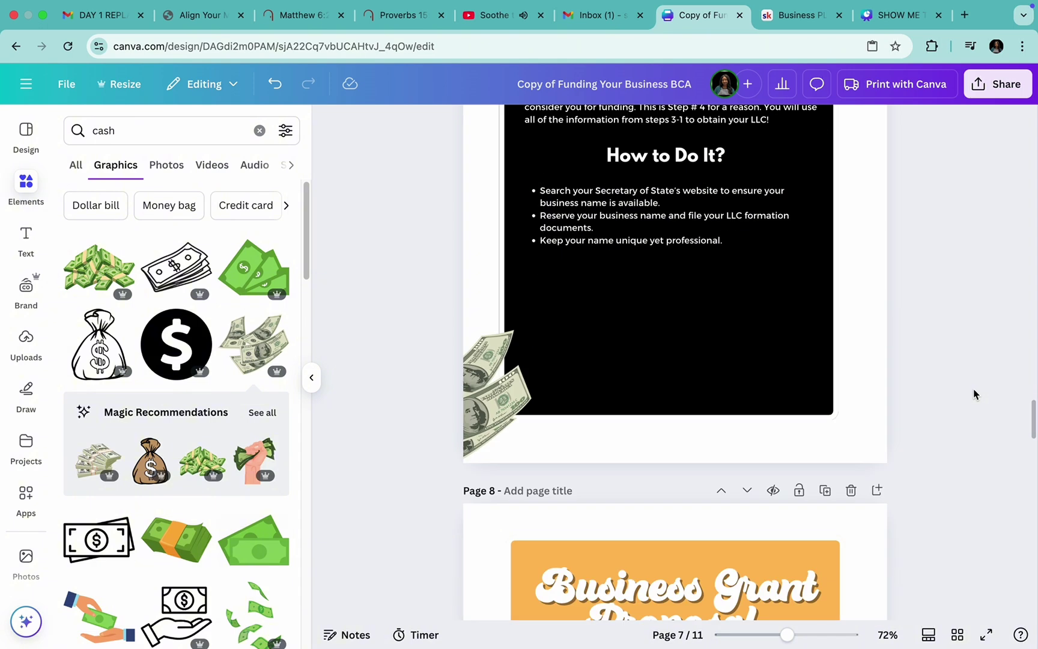
{"action": "scroll", "coordinate": [973, 388], "scroll_direction": "up", "scroll_amount": 5}
{"action": "scroll", "coordinate": [973, 390], "scroll_direction": "down", "scroll_amount": 3}
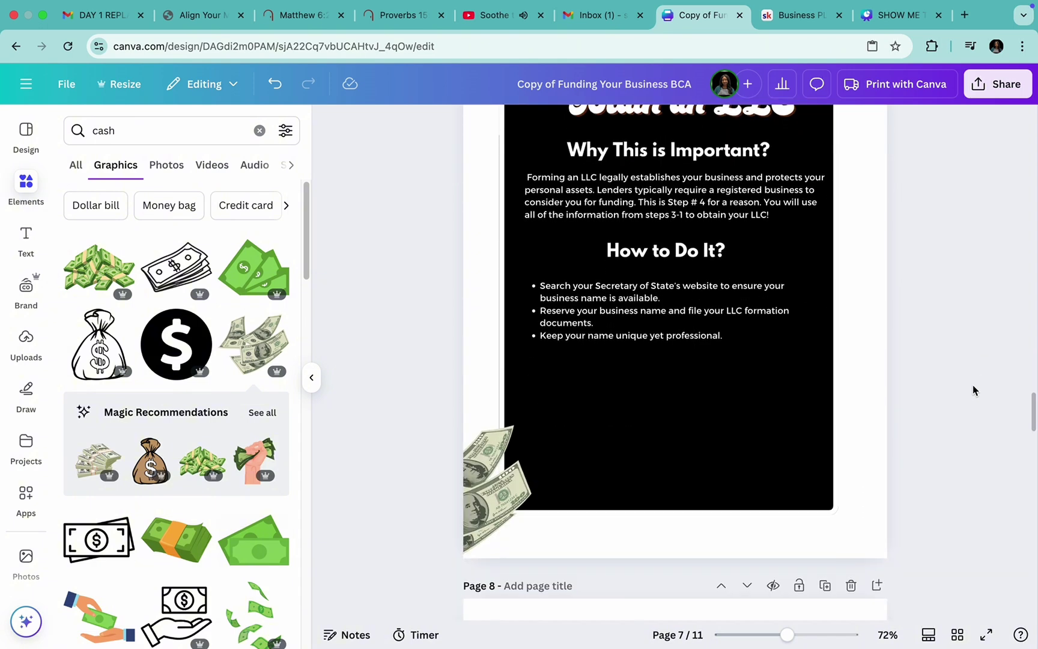
{"action": "scroll", "coordinate": [973, 389], "scroll_direction": "up", "scroll_amount": 1}
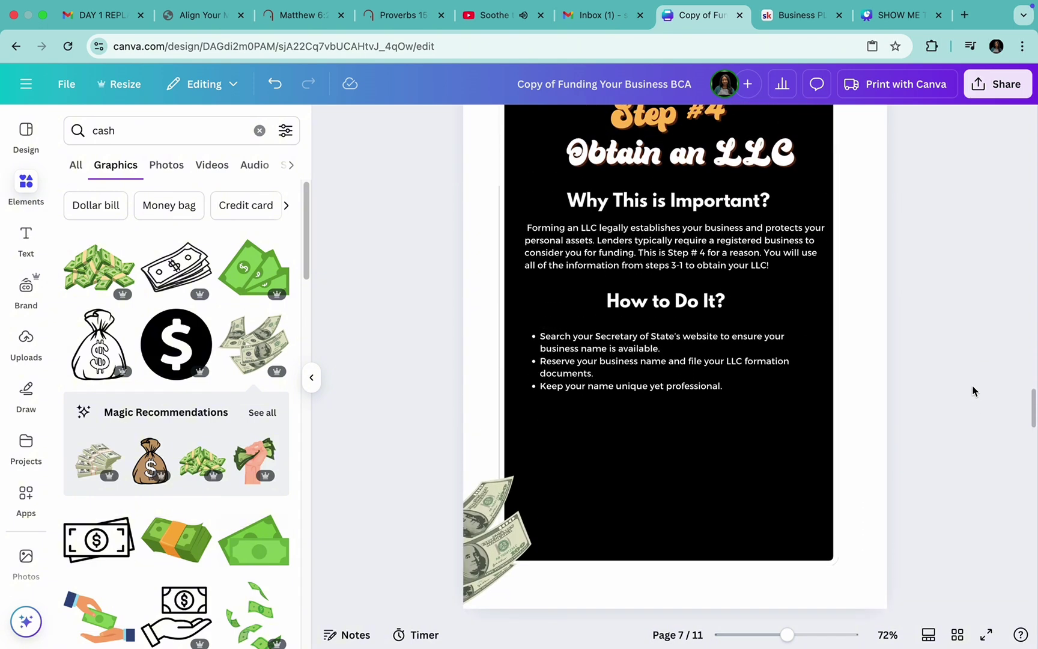
{"action": "scroll", "coordinate": [975, 391], "scroll_direction": "up", "scroll_amount": 1}
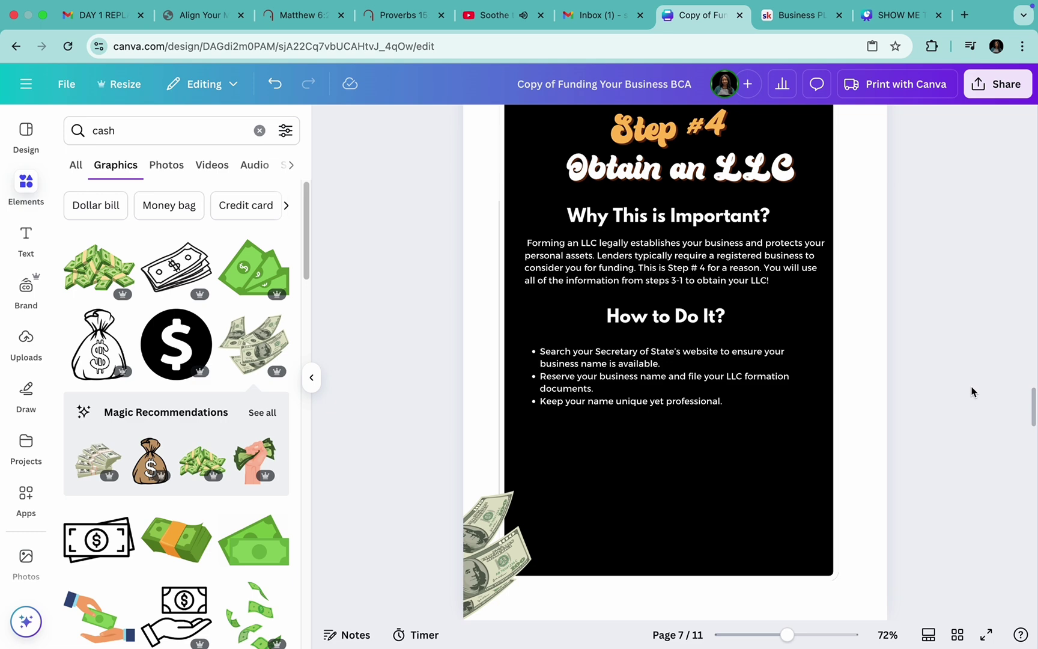
Copy the "Feel free to research ALL fees" paragraph from slide 13 of the SHOW ME THE STRUCTURE workshop deck and return to the funding design.
{"action": "left_click", "coordinate": [898, 15]}
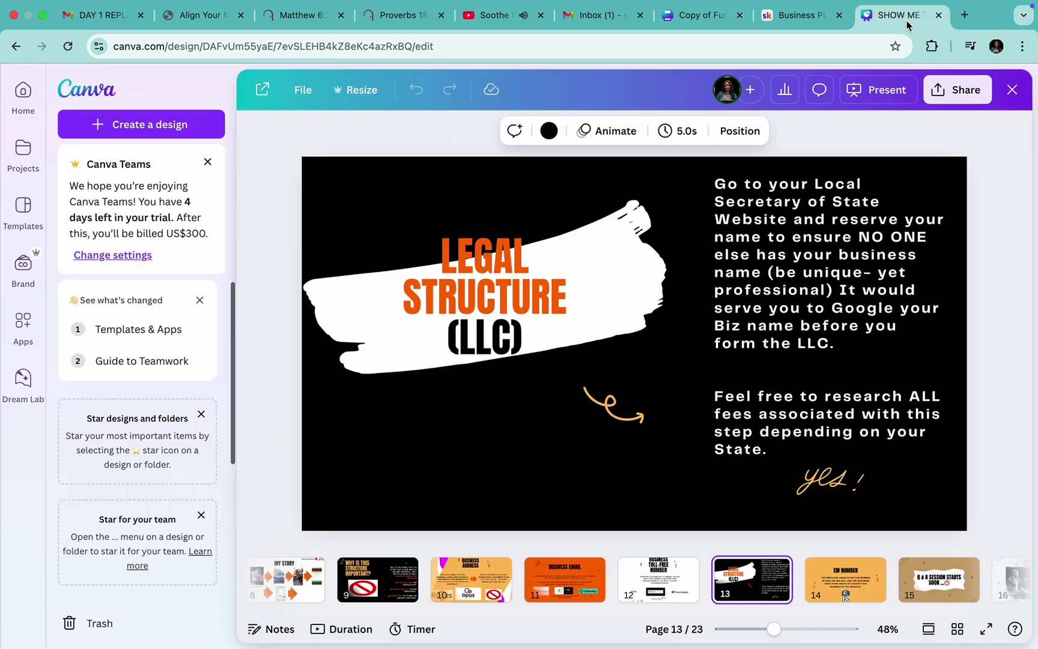
{"action": "left_click", "coordinate": [784, 465]}
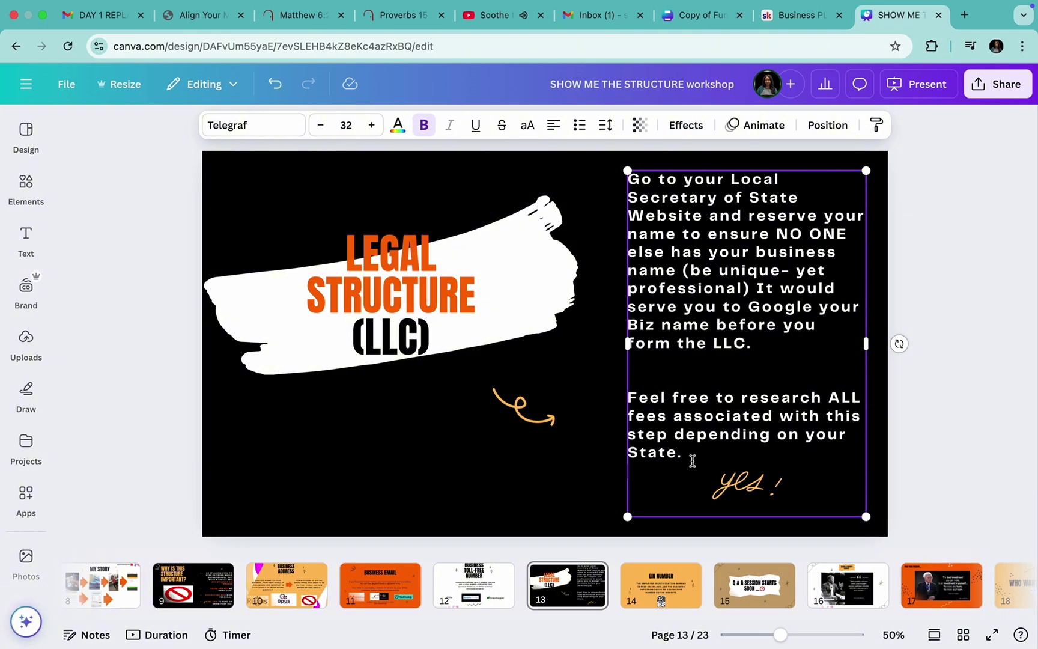
{"action": "left_click_drag", "start_coordinate": [688, 457], "coordinate": [632, 393]}
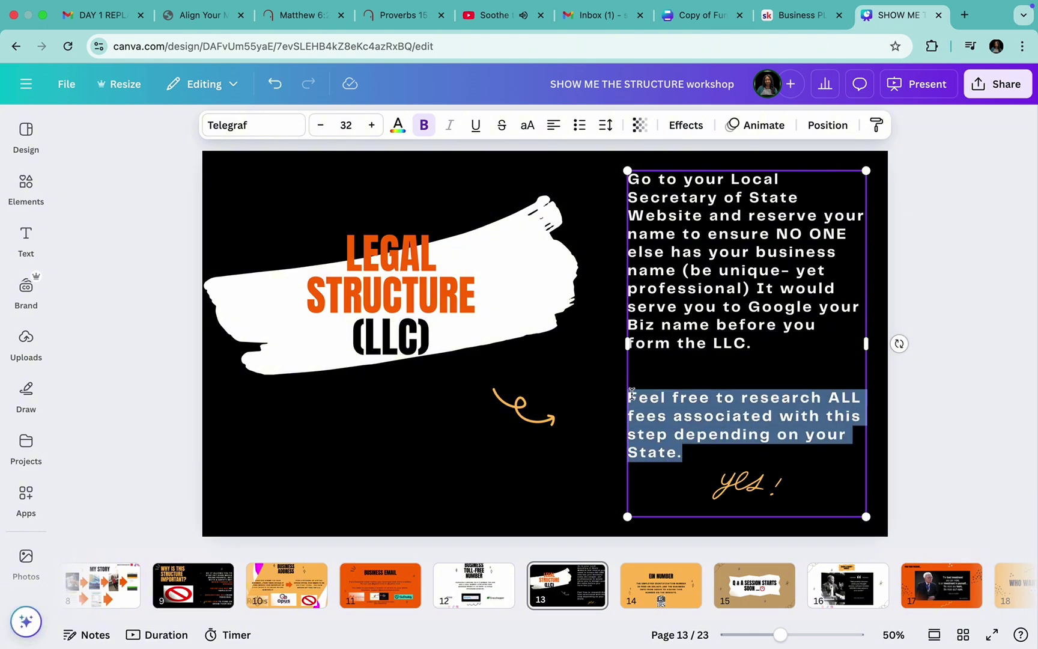
{"action": "right_click", "coordinate": [666, 403]}
{"action": "left_click", "coordinate": [695, 348]}
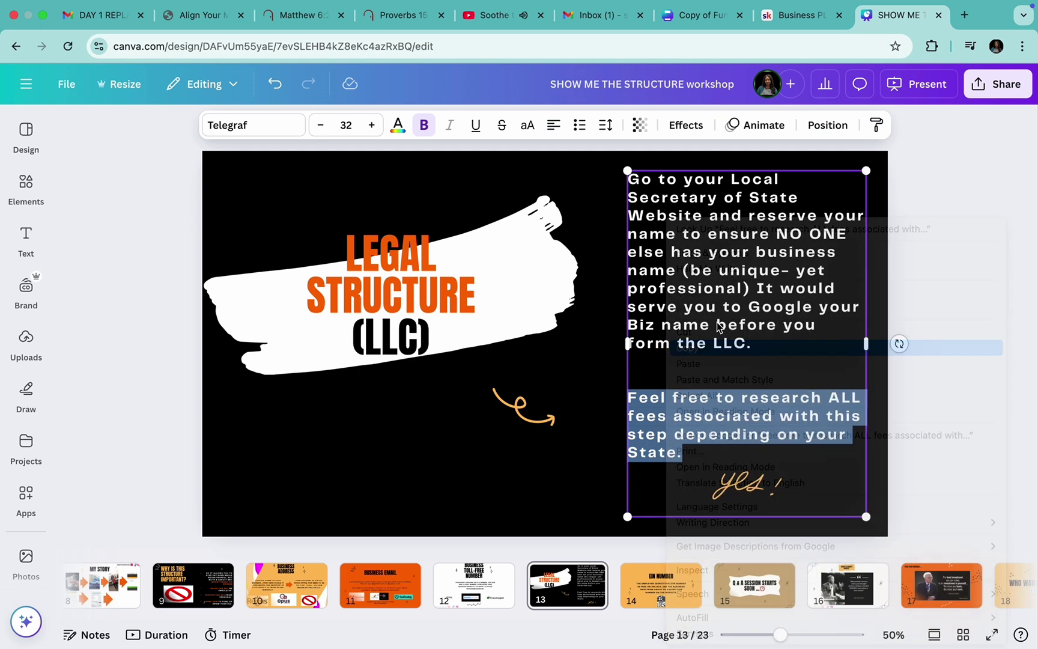
{"action": "left_click", "coordinate": [736, 22]}
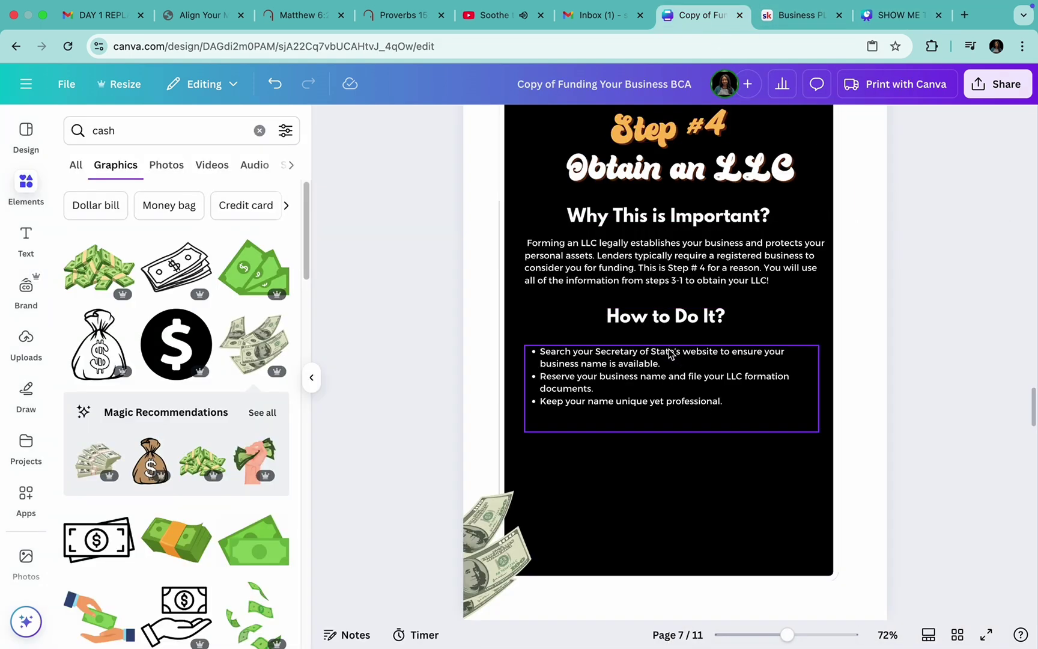
Copy the tilted clipboard image beside the GoDaddy logo on page 5.
{"action": "left_click", "coordinate": [703, 424]}
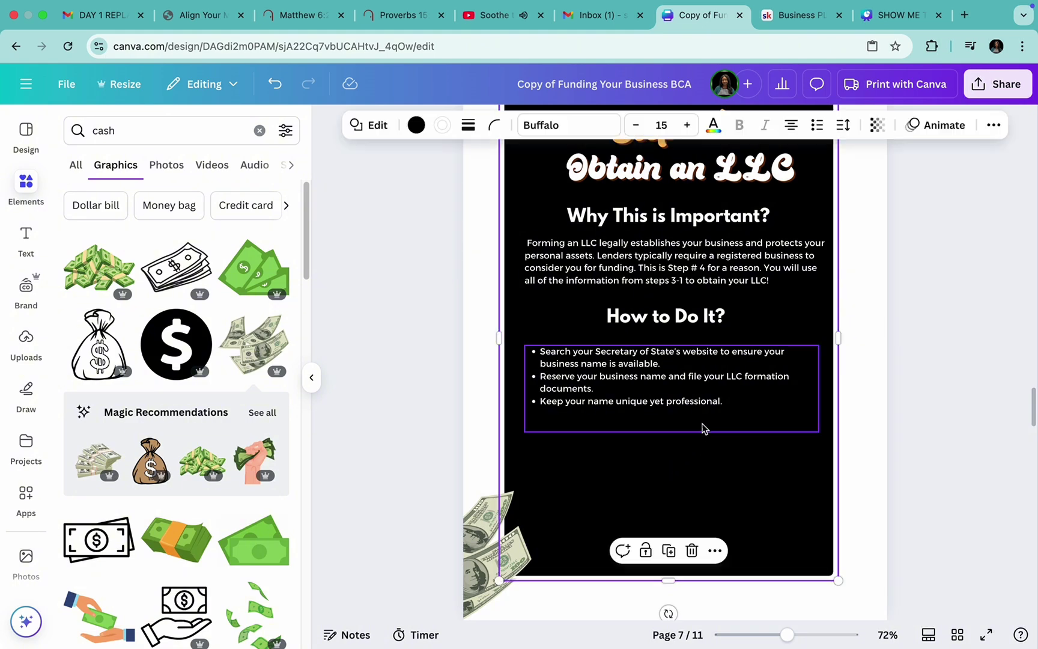
{"action": "scroll", "coordinate": [705, 422], "scroll_direction": "up", "scroll_amount": 10}
{"action": "scroll", "coordinate": [706, 428], "scroll_direction": "down", "scroll_amount": 5}
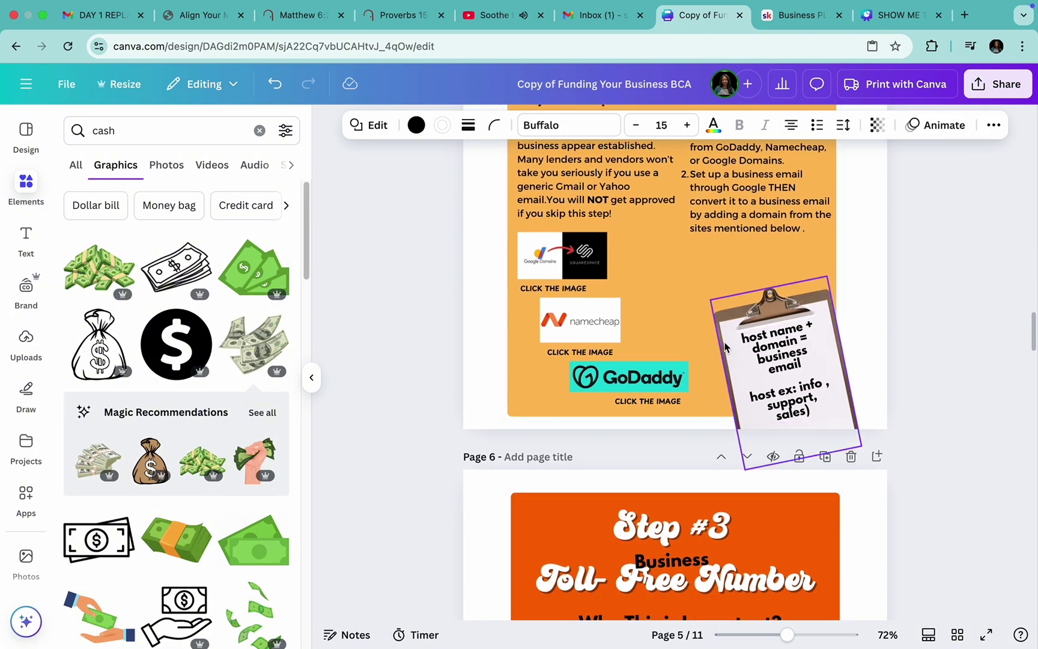
{"action": "left_click", "coordinate": [725, 347]}
{"action": "right_click", "coordinate": [725, 346]}
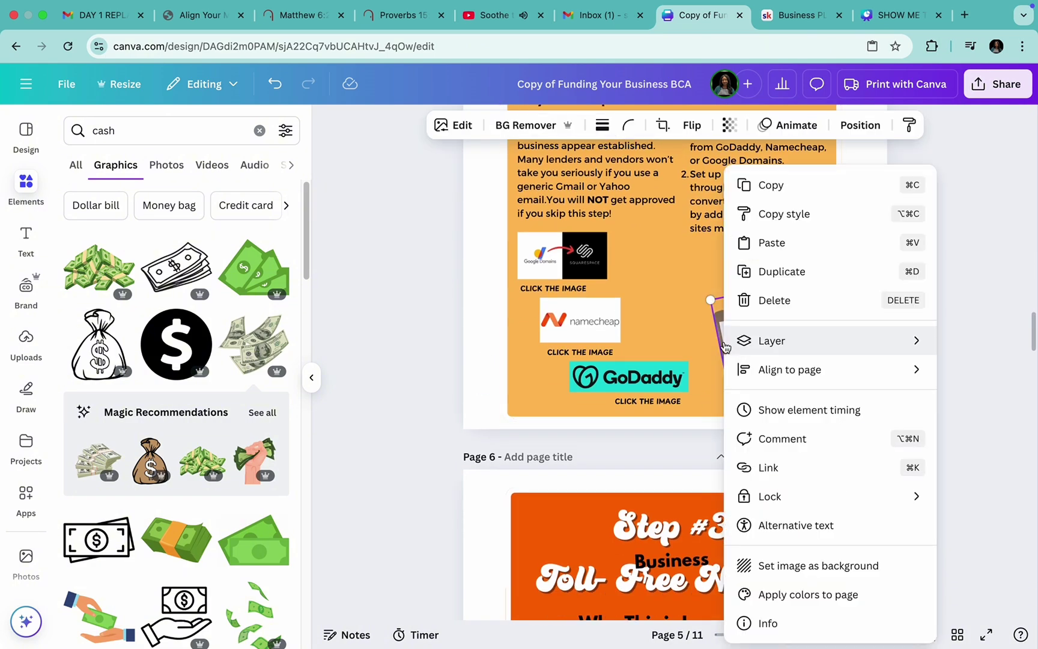
{"action": "left_click", "coordinate": [771, 187]}
Paste the copied clipboard image onto page 7 at the lower-right corner of the black box.
{"action": "scroll", "coordinate": [719, 354], "scroll_direction": "down", "scroll_amount": 15}
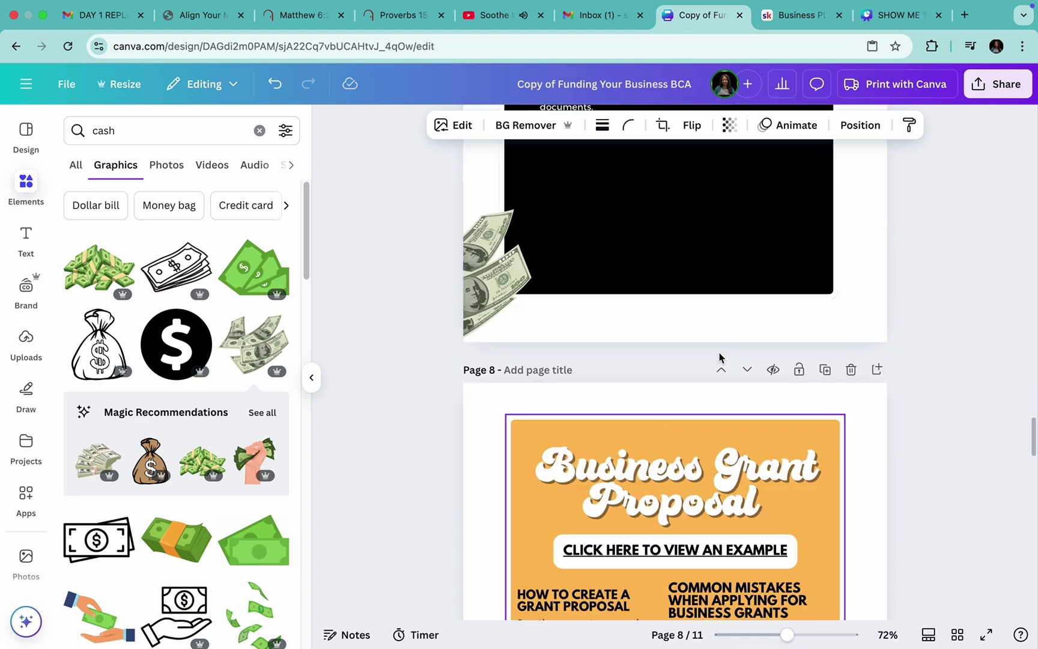
{"action": "scroll", "coordinate": [719, 355], "scroll_direction": "up", "scroll_amount": 5}
{"action": "scroll", "coordinate": [720, 355], "scroll_direction": "down", "scroll_amount": 4}
{"action": "left_click", "coordinate": [743, 321]}
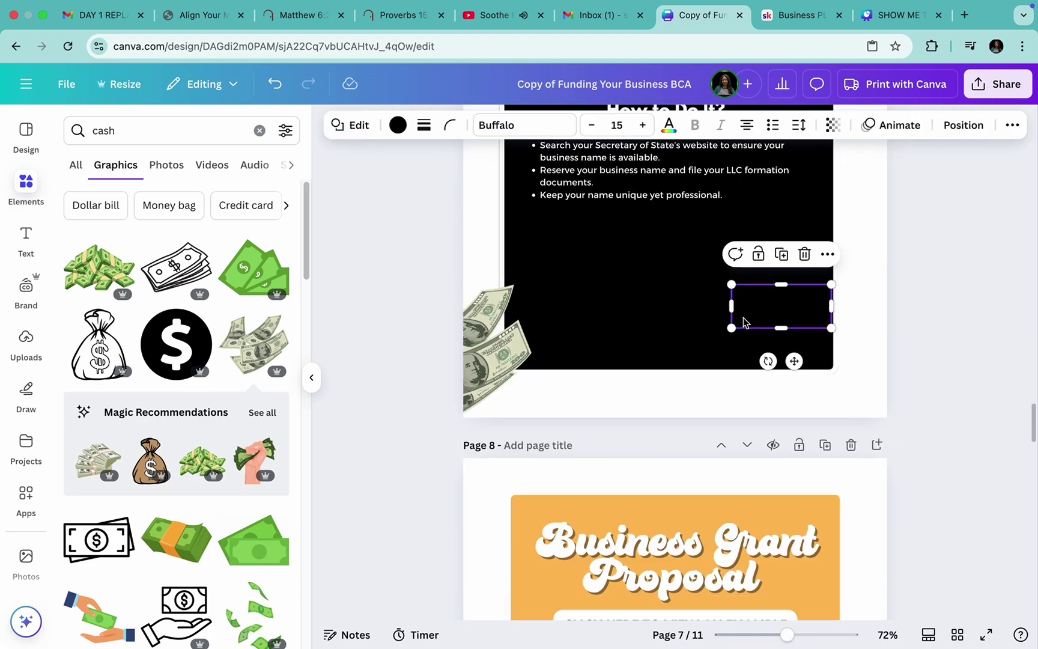
{"action": "left_click", "coordinate": [777, 311]}
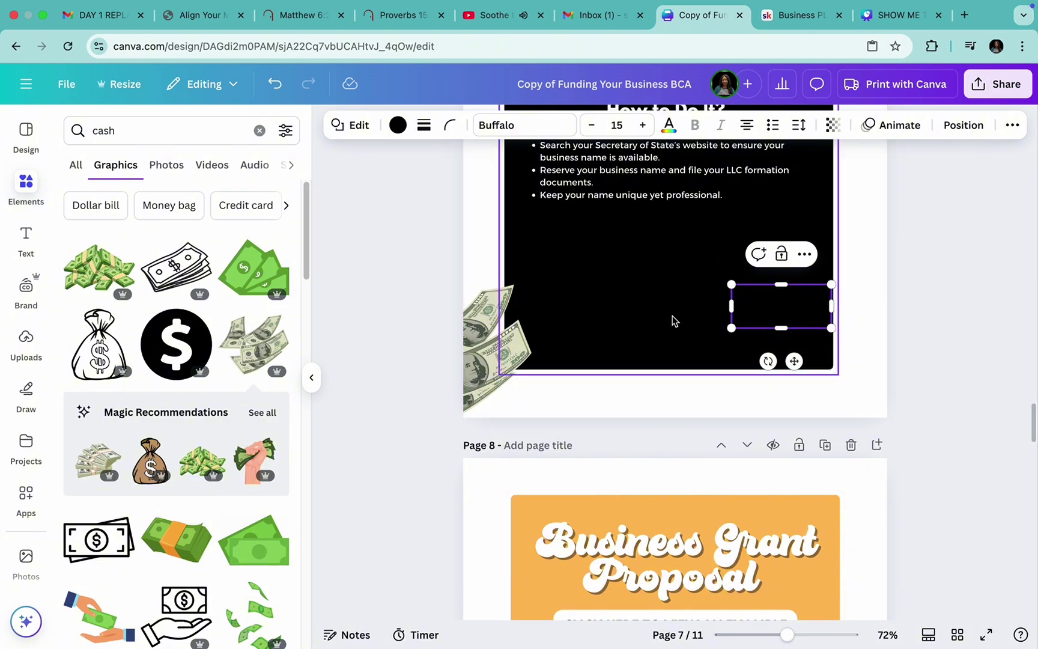
{"action": "right_click", "coordinate": [686, 323]}
{"action": "left_click", "coordinate": [731, 302]}
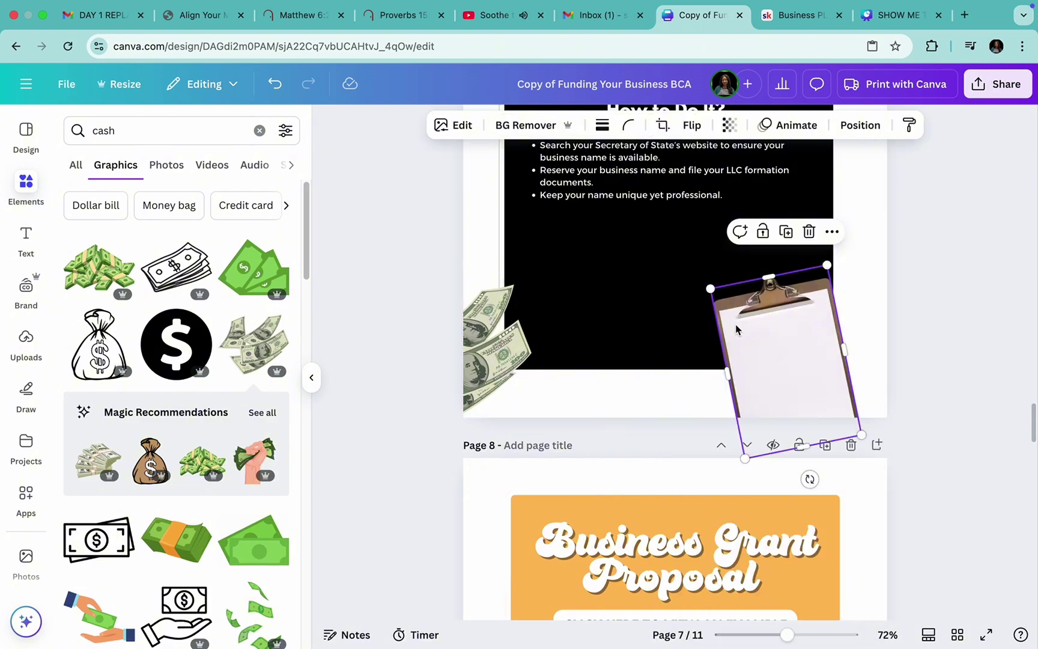
Copy the "host name + domain = business email" text from page 5's clipboard and paste it onto the clipboard on page 7.
{"action": "scroll", "coordinate": [729, 319], "scroll_direction": "up", "scroll_amount": 10}
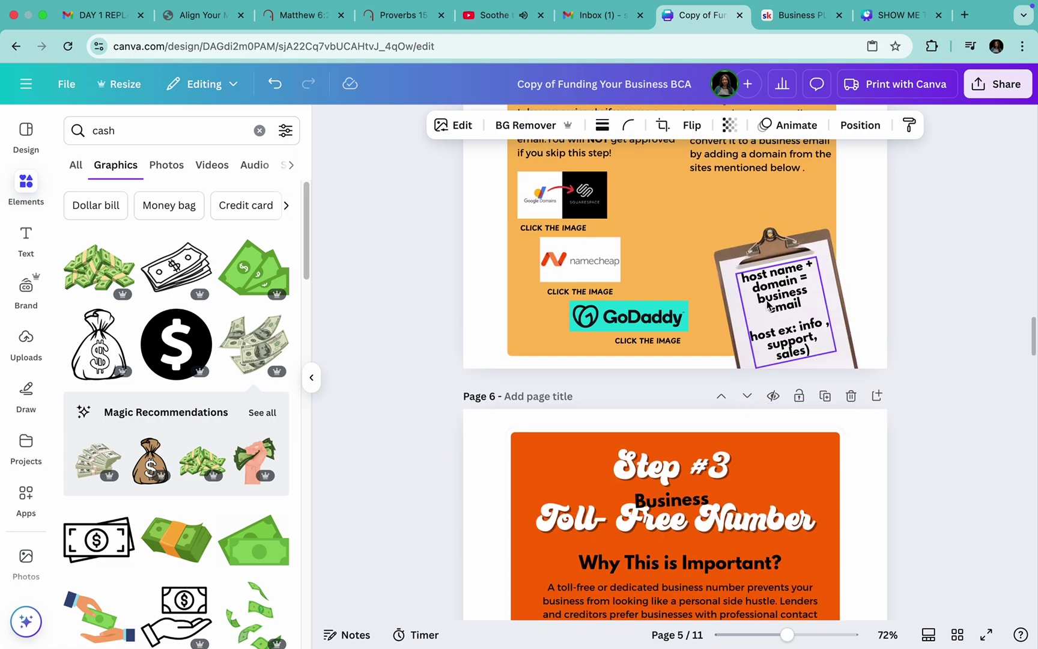
{"action": "left_click", "coordinate": [770, 308]}
{"action": "right_click", "coordinate": [770, 307]}
{"action": "left_click", "coordinate": [827, 271]}
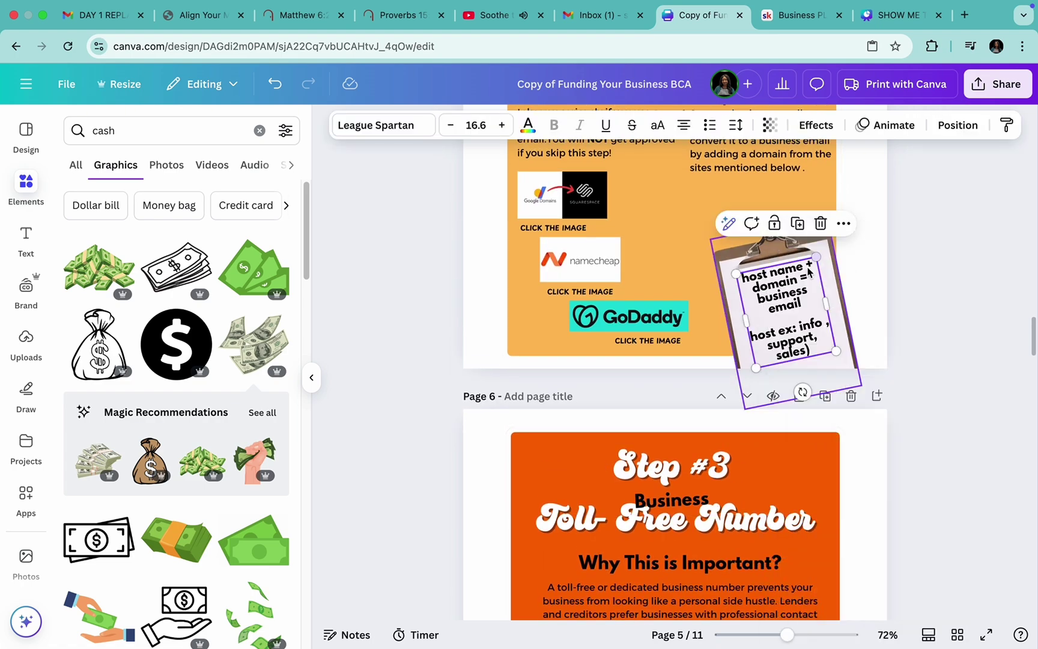
{"action": "scroll", "coordinate": [763, 369], "scroll_direction": "down", "scroll_amount": 5}
{"action": "scroll", "coordinate": [763, 368], "scroll_direction": "down", "scroll_amount": 5}
{"action": "left_click", "coordinate": [769, 370]}
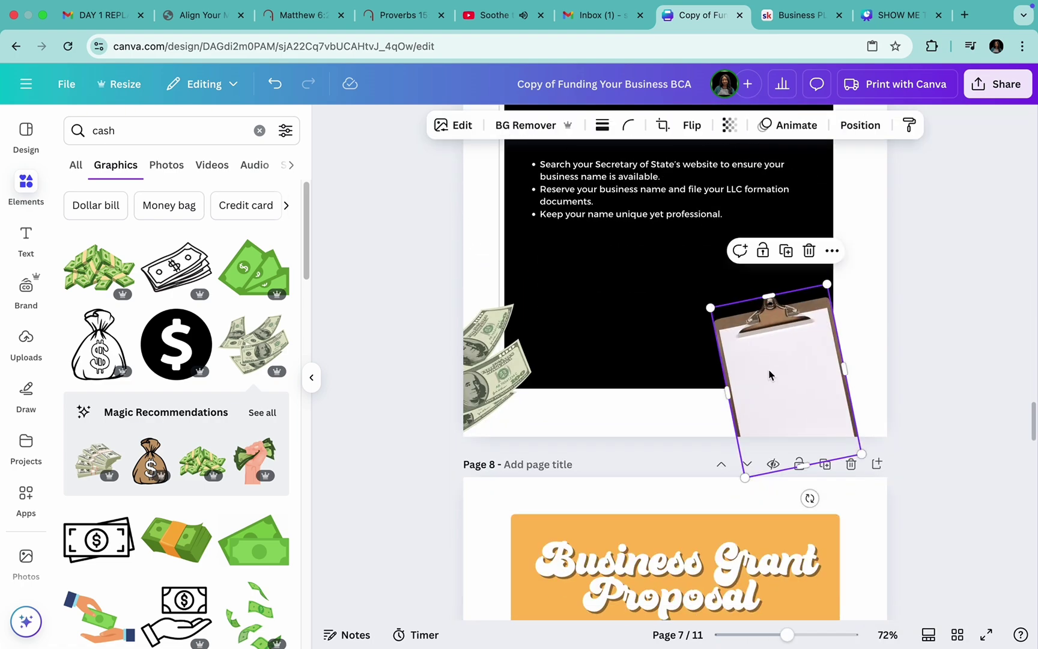
{"action": "right_click", "coordinate": [770, 371]}
{"action": "left_click", "coordinate": [816, 243]}
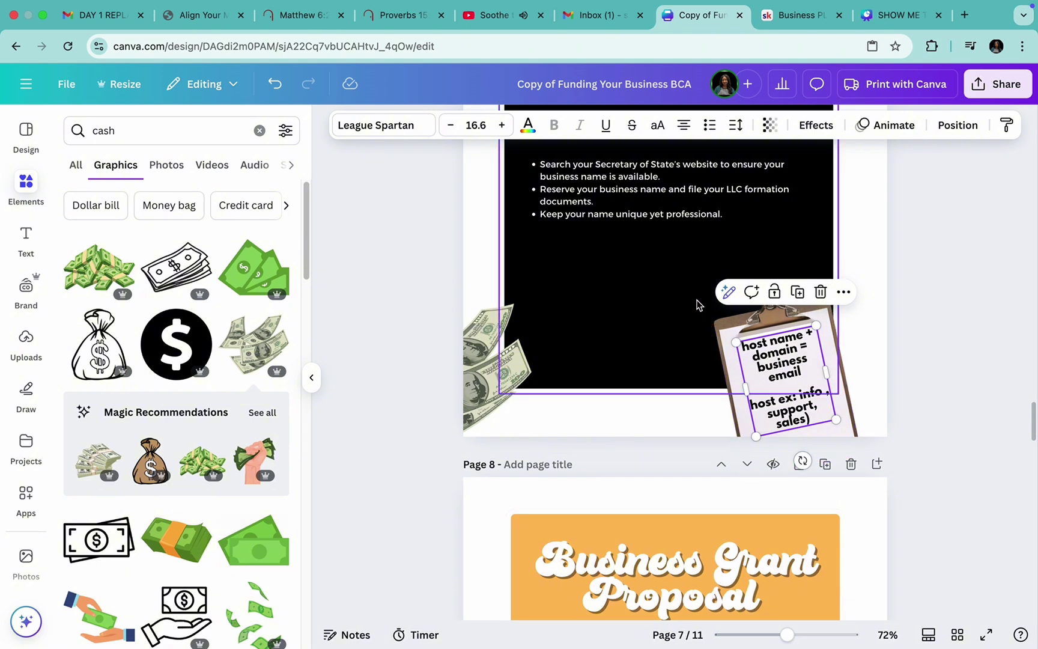
Copy the LLC fees research paragraph from slide 13 of the workshop deck again and switch back to the funding design.
{"action": "left_click", "coordinate": [914, 24]}
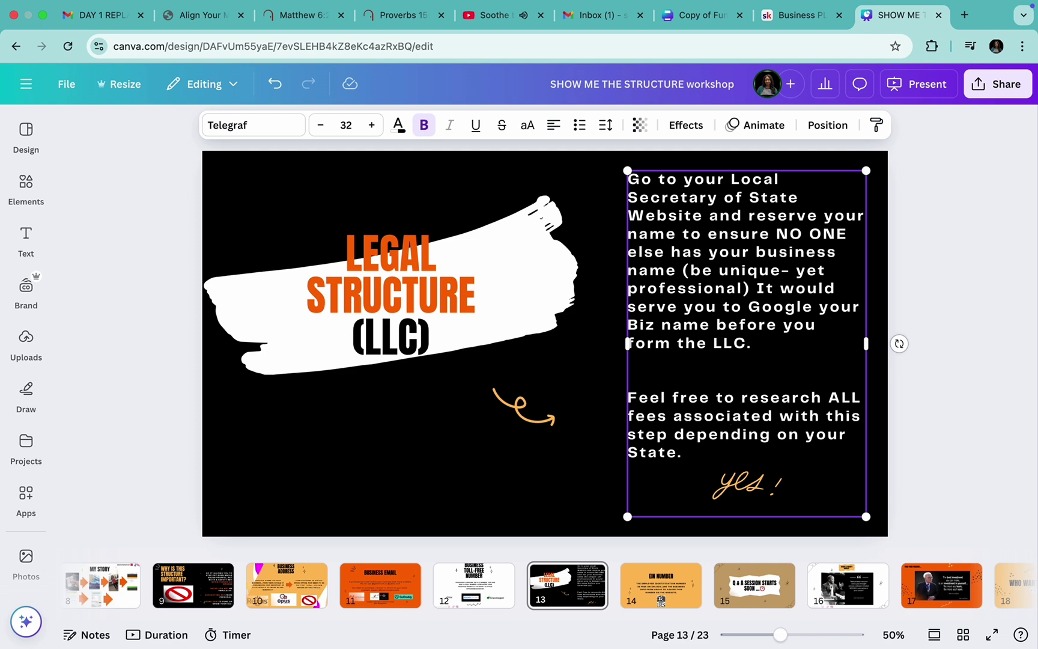
{"action": "left_click_drag", "start_coordinate": [687, 454], "coordinate": [631, 397]}
{"action": "right_click", "coordinate": [660, 411]}
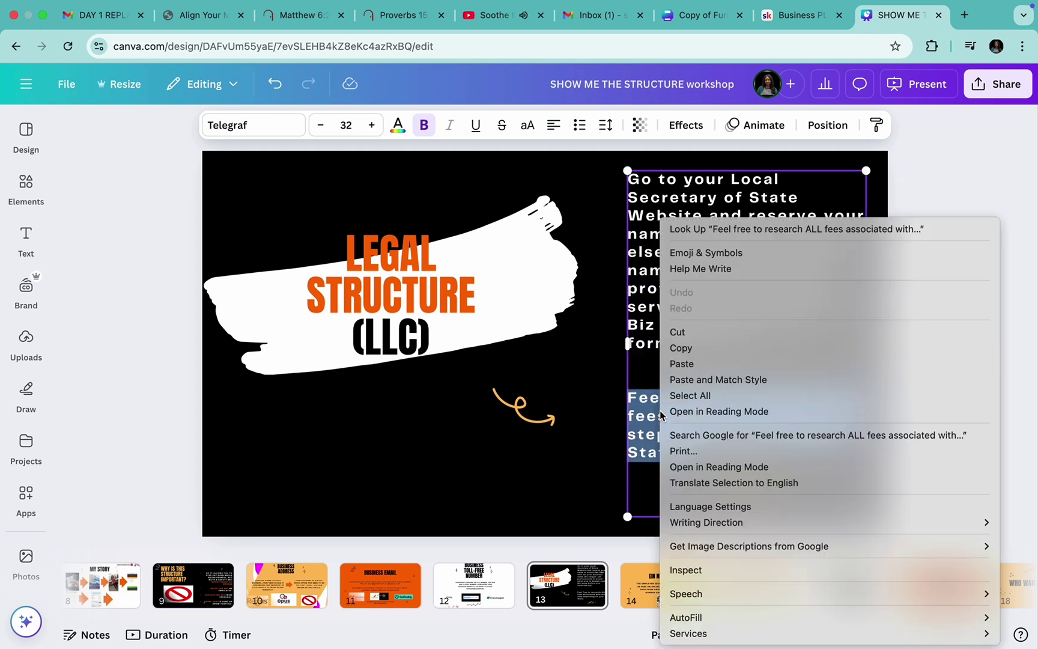
{"action": "left_click", "coordinate": [682, 348]}
{"action": "left_click", "coordinate": [703, 18]}
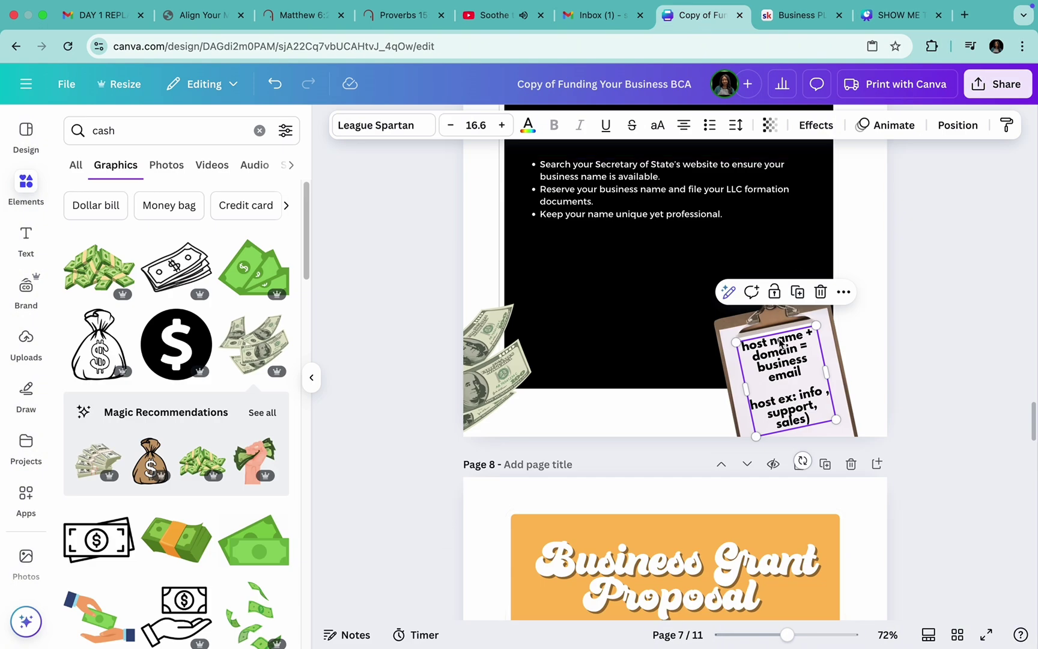
Replace the text on page 7's clipboard with the copied LLC fees paragraph and shrink it to about 15.3 font size.
{"action": "double_click", "coordinate": [768, 375]}
{"action": "right_click", "coordinate": [783, 377]}
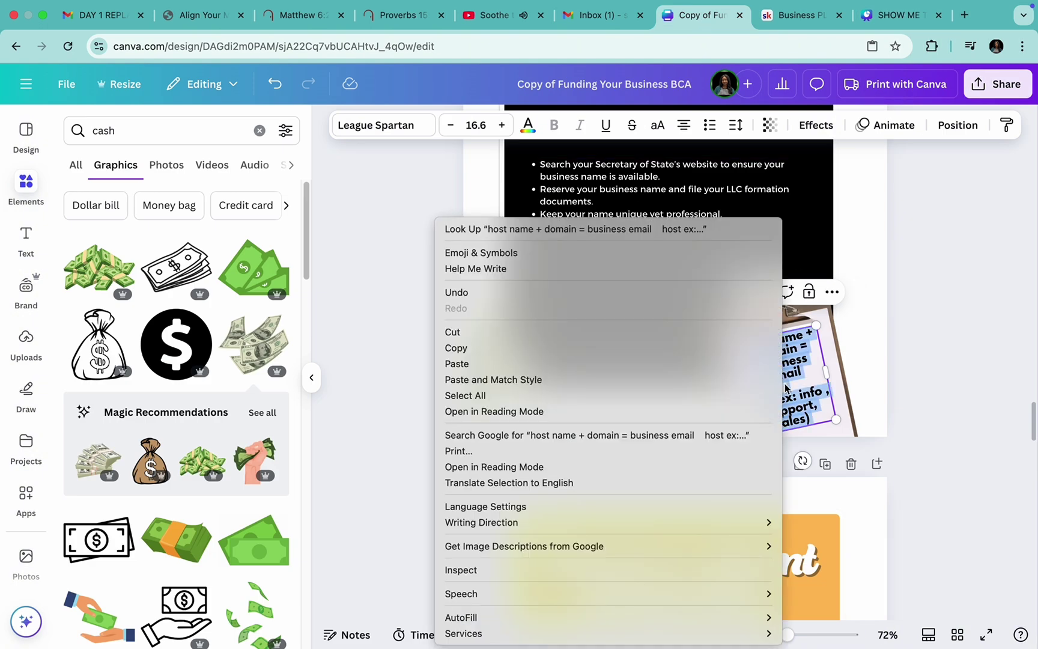
{"action": "left_click", "coordinate": [503, 368]}
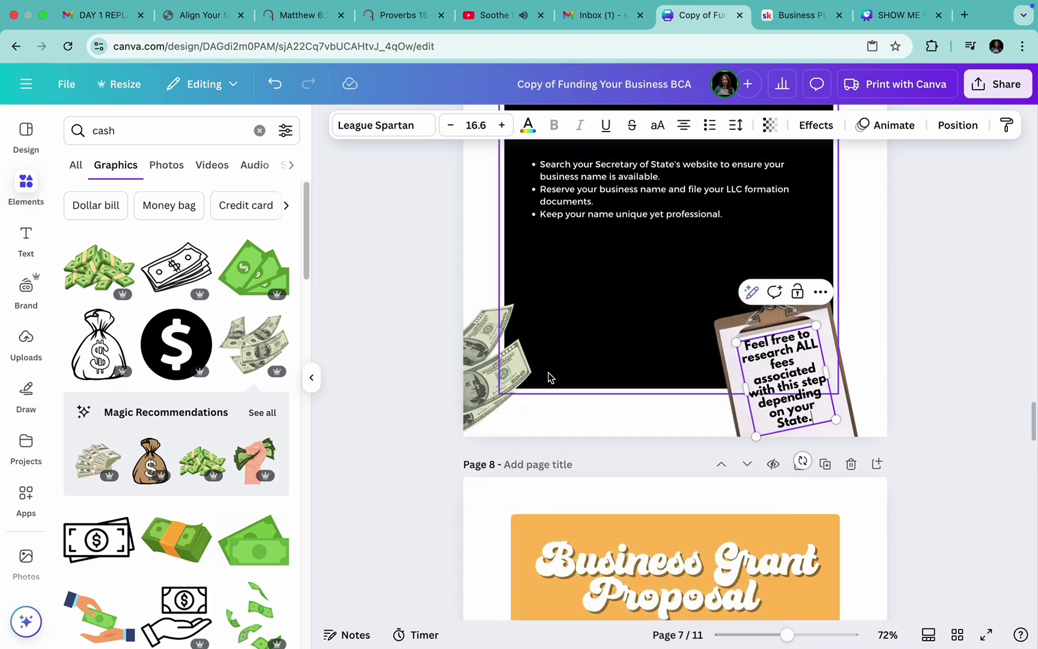
{"action": "left_click_drag", "start_coordinate": [756, 437], "coordinate": [762, 427]}
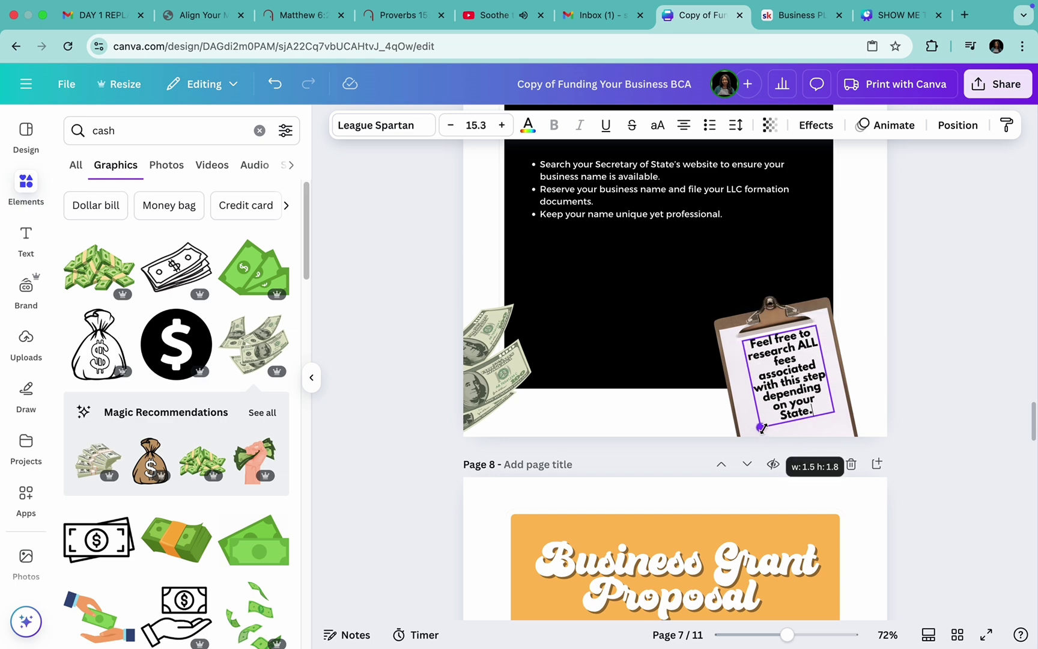
Reposition the fees text within the clipboard's paper and centre the black box across page 7.
{"action": "left_click", "coordinate": [621, 352]}
{"action": "left_click_drag", "start_coordinate": [776, 382], "coordinate": [791, 355]}
{"action": "left_click", "coordinate": [791, 382]}
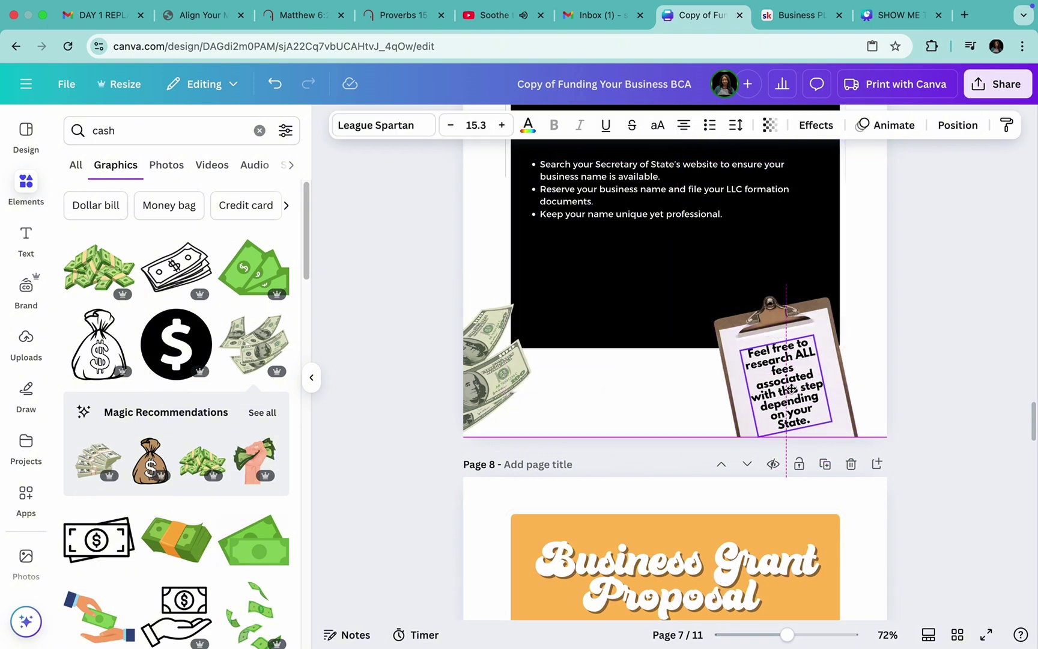
{"action": "left_click_drag", "start_coordinate": [636, 327], "coordinate": [636, 381]}
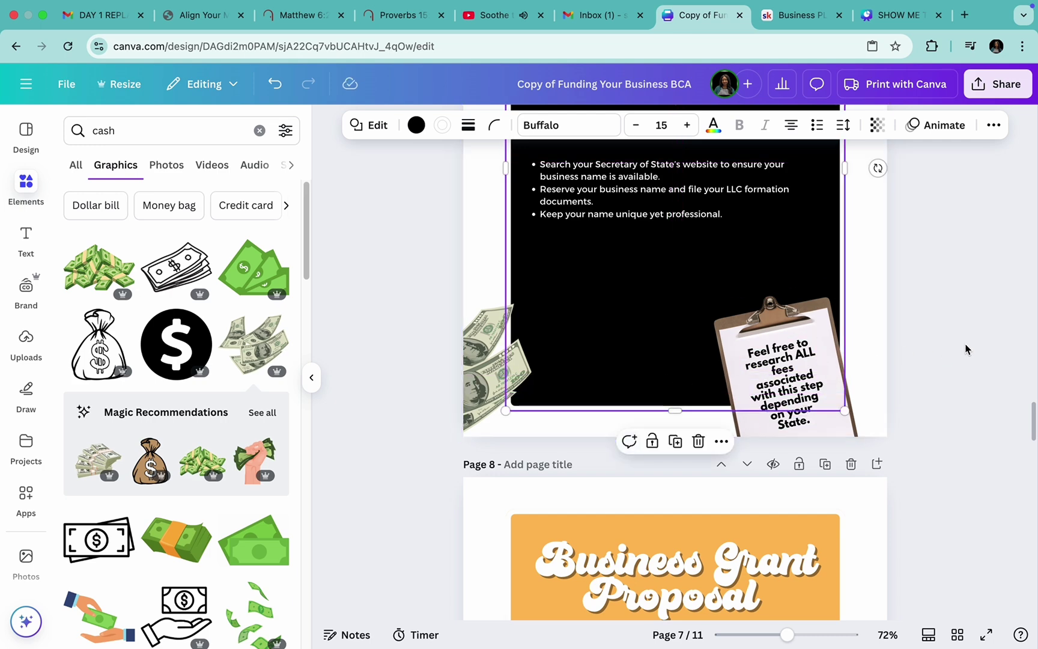
Space out page 7's text by shifting the bullets, both section headings and the LLC paragraph lower in the black box.
{"action": "scroll", "coordinate": [966, 346], "scroll_direction": "down", "scroll_amount": 3}
{"action": "scroll", "coordinate": [966, 346], "scroll_direction": "up", "scroll_amount": 5}
{"action": "scroll", "coordinate": [966, 346], "scroll_direction": "up", "scroll_amount": 8}
{"action": "scroll", "coordinate": [966, 346], "scroll_direction": "down", "scroll_amount": 6}
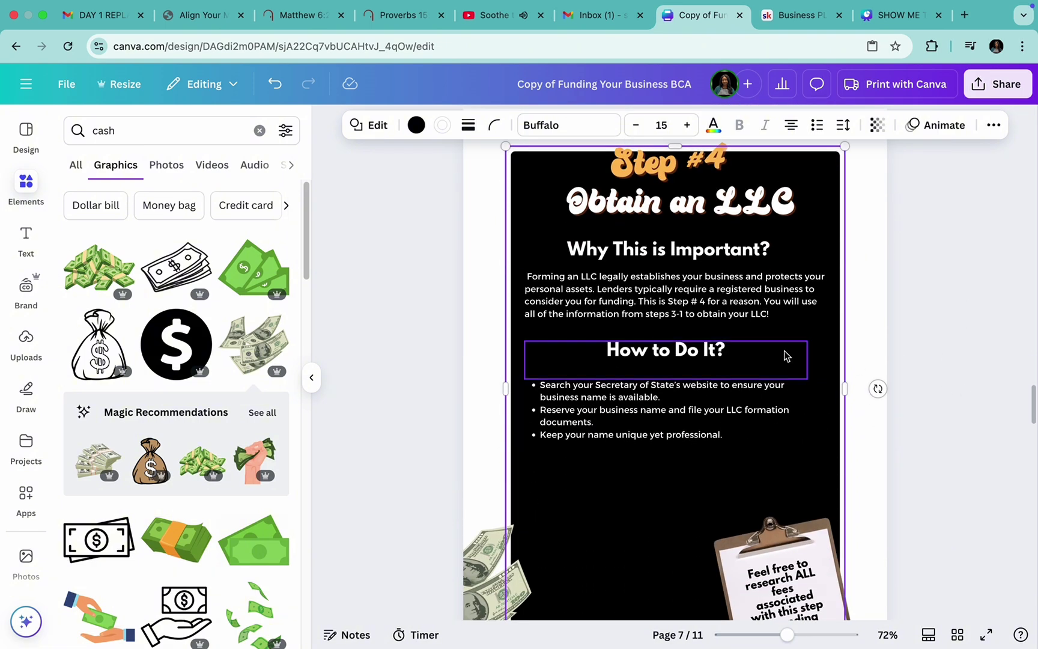
{"action": "left_click_drag", "start_coordinate": [665, 425], "coordinate": [646, 470]}
{"action": "left_click_drag", "start_coordinate": [633, 354], "coordinate": [628, 391]}
{"action": "left_click_drag", "start_coordinate": [589, 299], "coordinate": [588, 329]}
{"action": "left_click_drag", "start_coordinate": [594, 260], "coordinate": [594, 271]}
Extend the third bullet with "(I advise you to use VENTURES, SOLUTIONS, OR ENTERPRISE in your name to avoid being high risk to lenders.".
{"action": "scroll", "coordinate": [661, 360], "scroll_direction": "down", "scroll_amount": 2}
{"action": "double_click", "coordinate": [726, 403]}
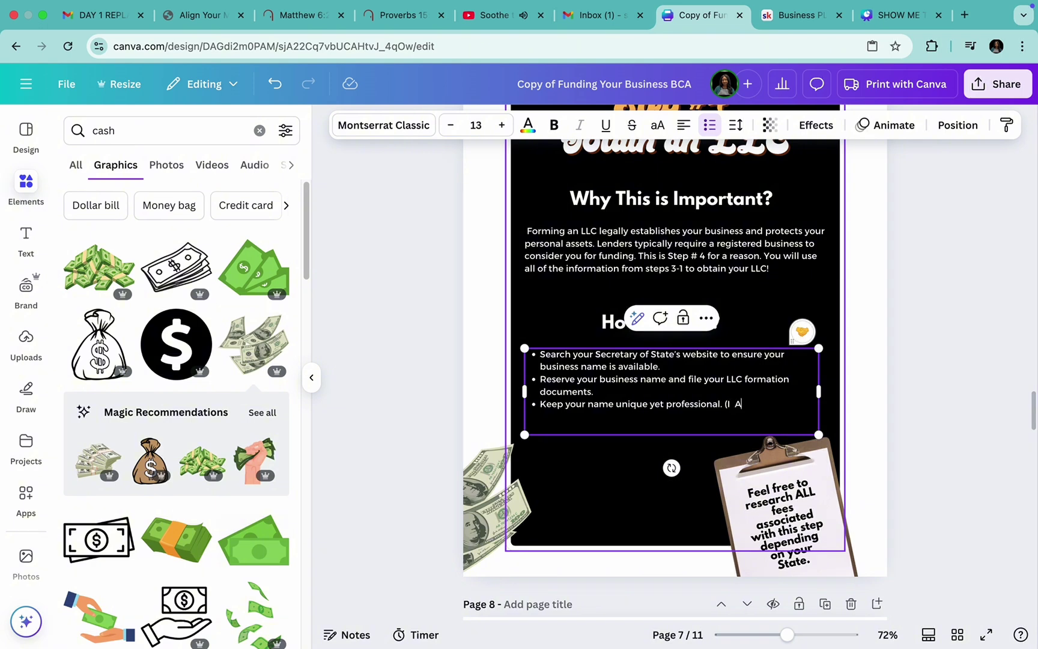
{"action": "type", "text": "(I  ADVI"}
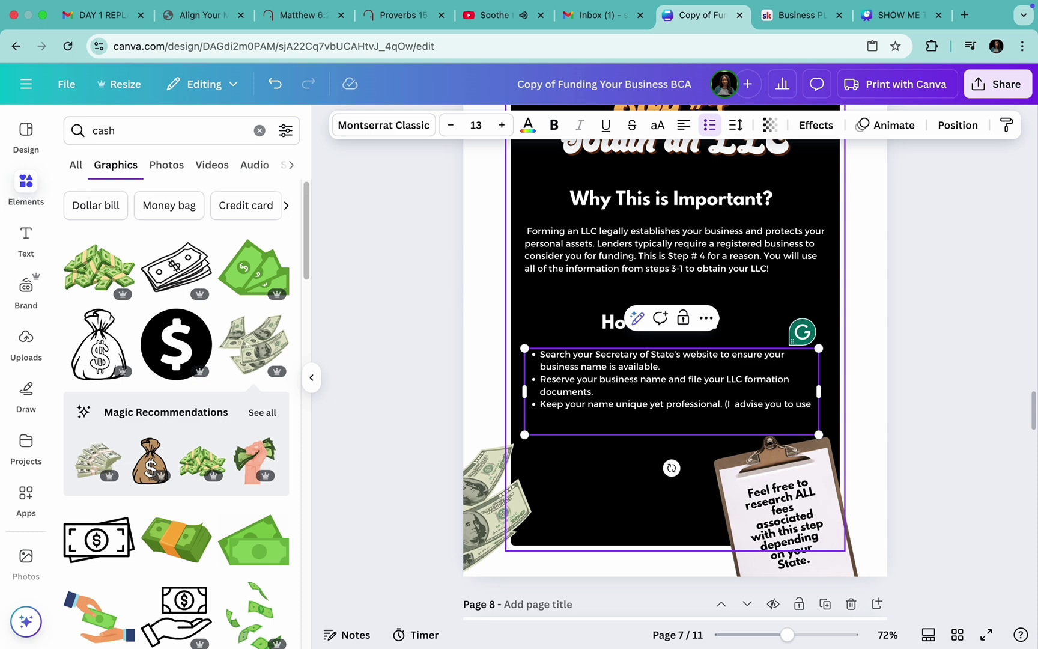
{"action": "type", "text": "VEN"}
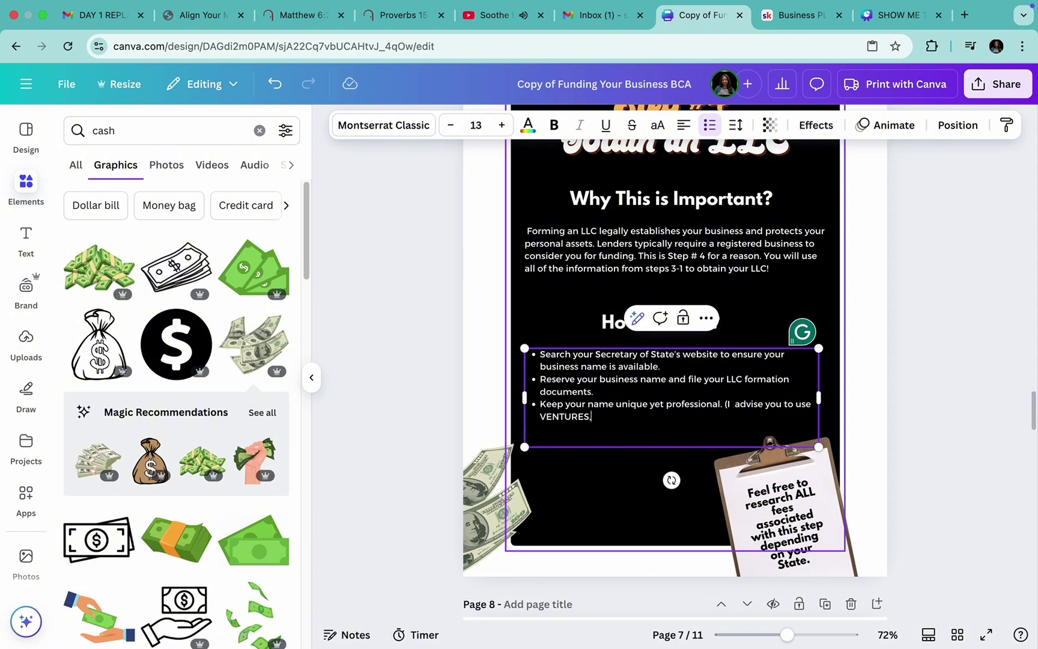
{"action": "type", "text": "TURES, SOL"}
{"action": "key", "text": "Caps_Lock"}
{"action": "type", "text": "UTIONS, OR ENTERPRISE in your name to"}
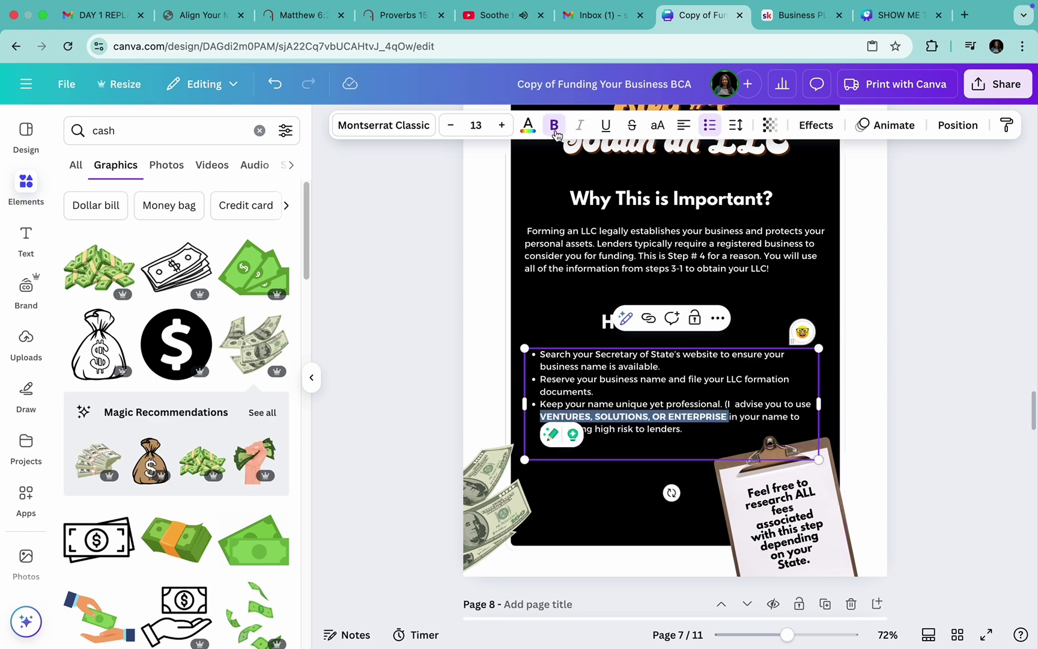
Make "VENTURES, SOLUTIONS, OR ENTERPRISE" bold and colour it the brand kit's dark orange.
{"action": "left_click", "coordinate": [554, 125]}
{"action": "left_click", "coordinate": [528, 125]}
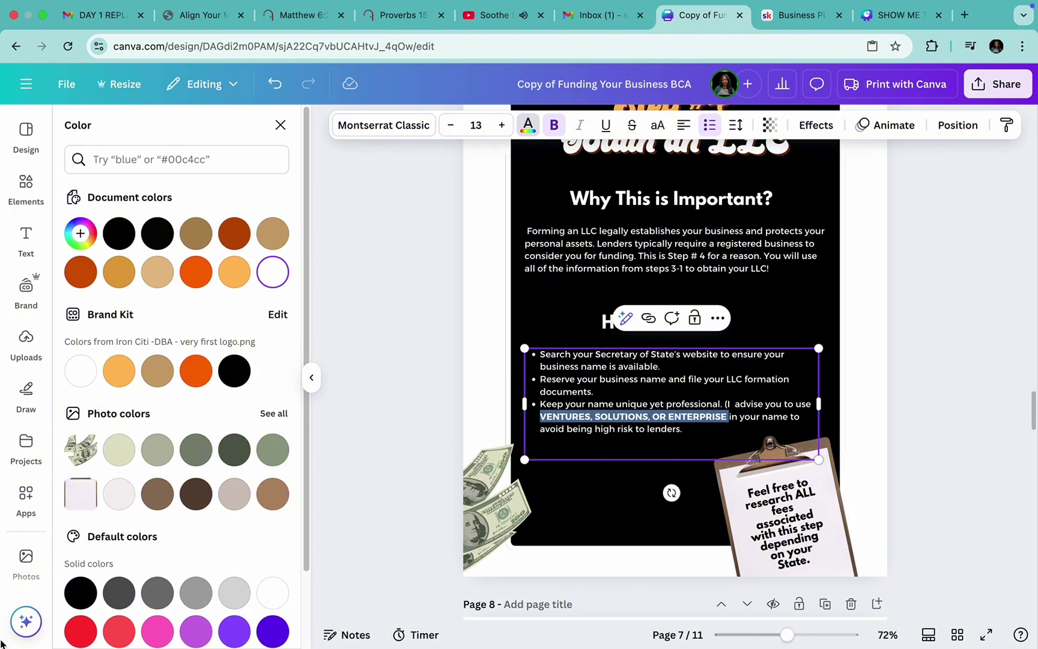
{"action": "left_click", "coordinate": [196, 370]}
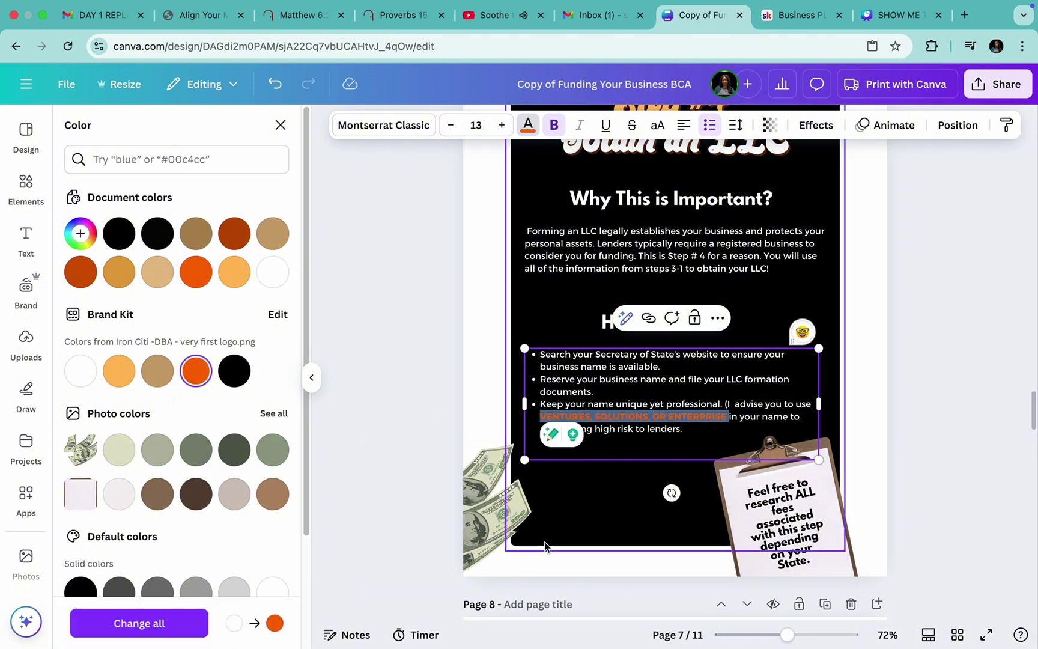
{"action": "left_click", "coordinate": [575, 504]}
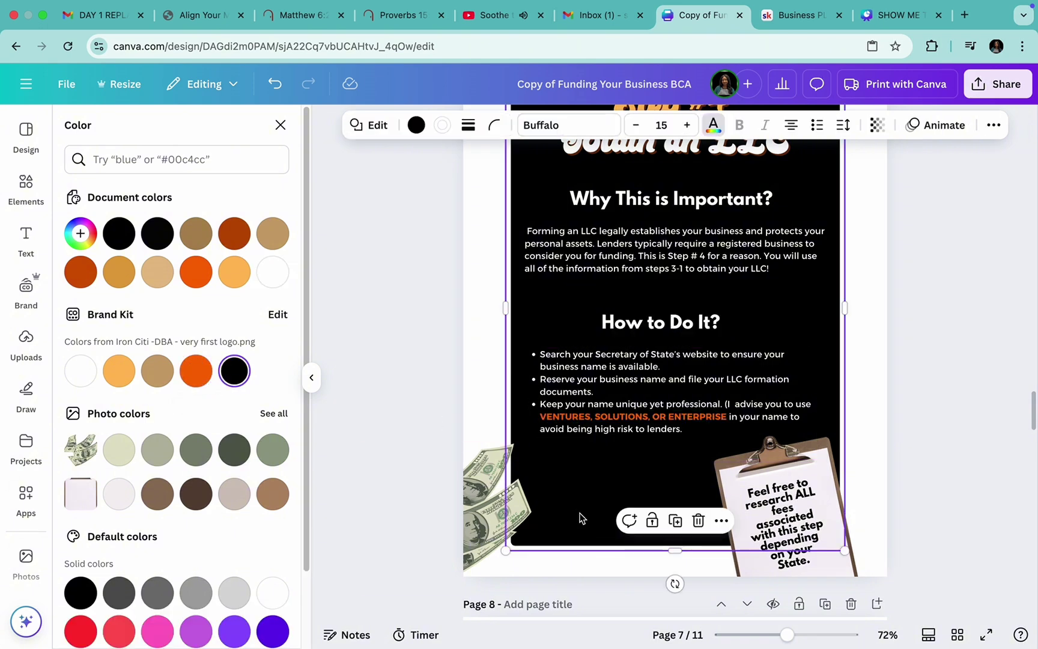
Colour the "How to Do It?" heading the brand kit's light orange.
{"action": "left_click", "coordinate": [741, 329]}
{"action": "scroll", "coordinate": [739, 334], "scroll_direction": "up", "scroll_amount": 3}
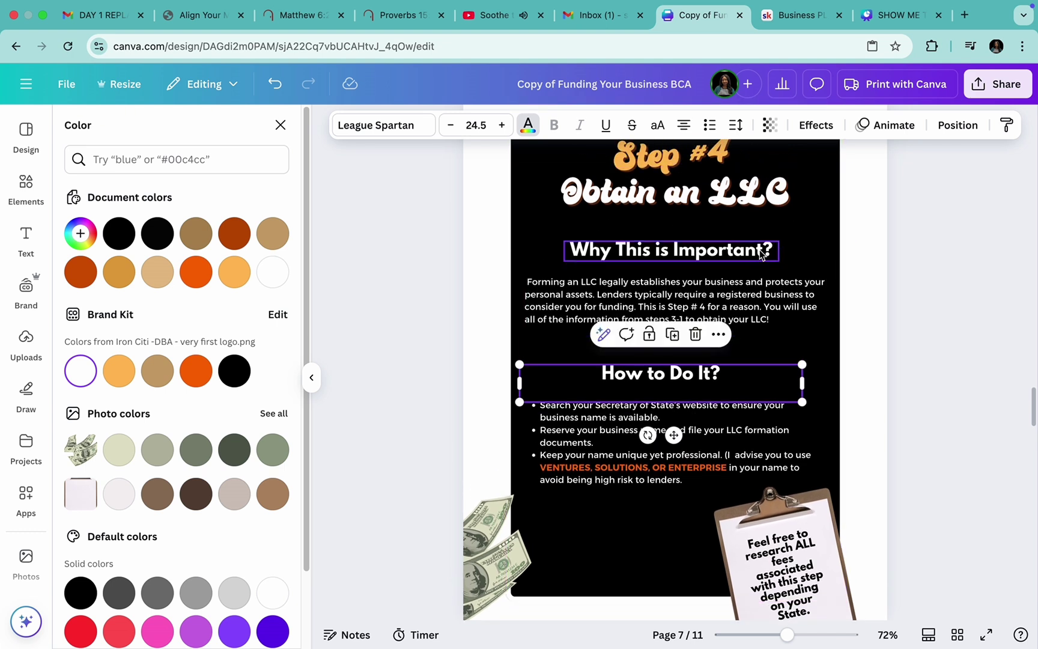
{"action": "left_click", "coordinate": [694, 386]}
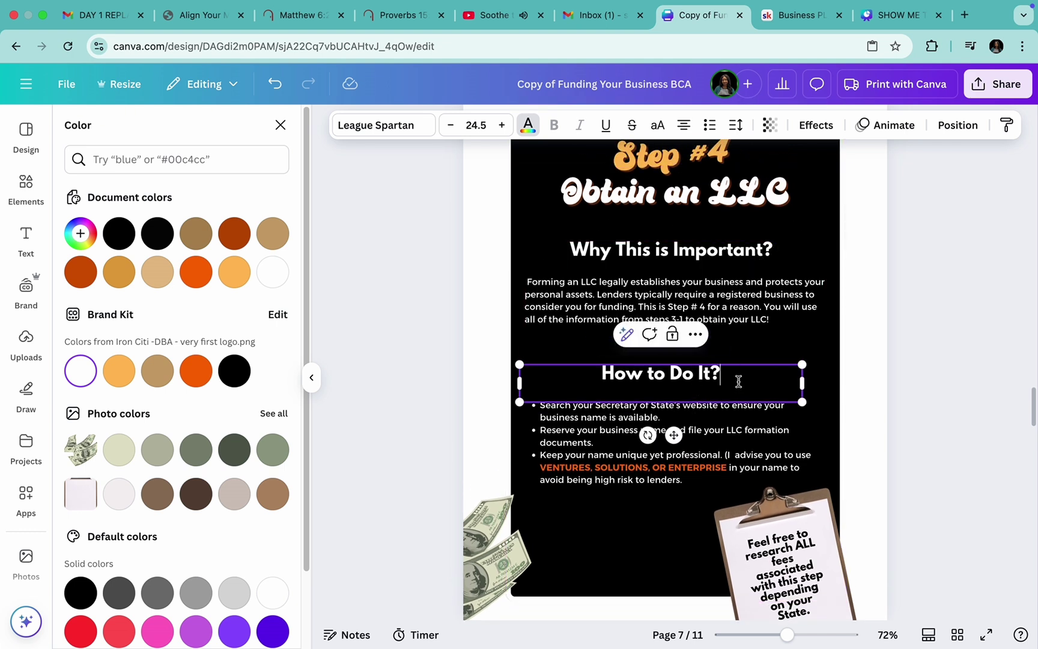
{"action": "left_click_drag", "start_coordinate": [738, 382], "coordinate": [512, 357]}
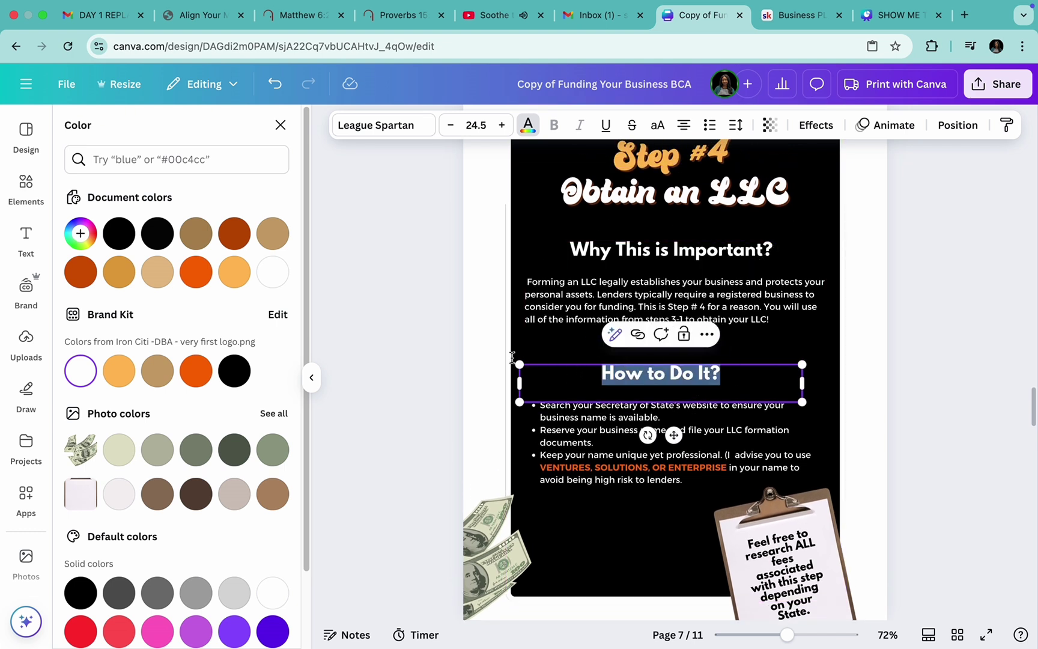
{"action": "left_click", "coordinate": [119, 371]}
Colour the "Why This is Important?" heading the brand kit's dark orange.
{"action": "left_click", "coordinate": [753, 257]}
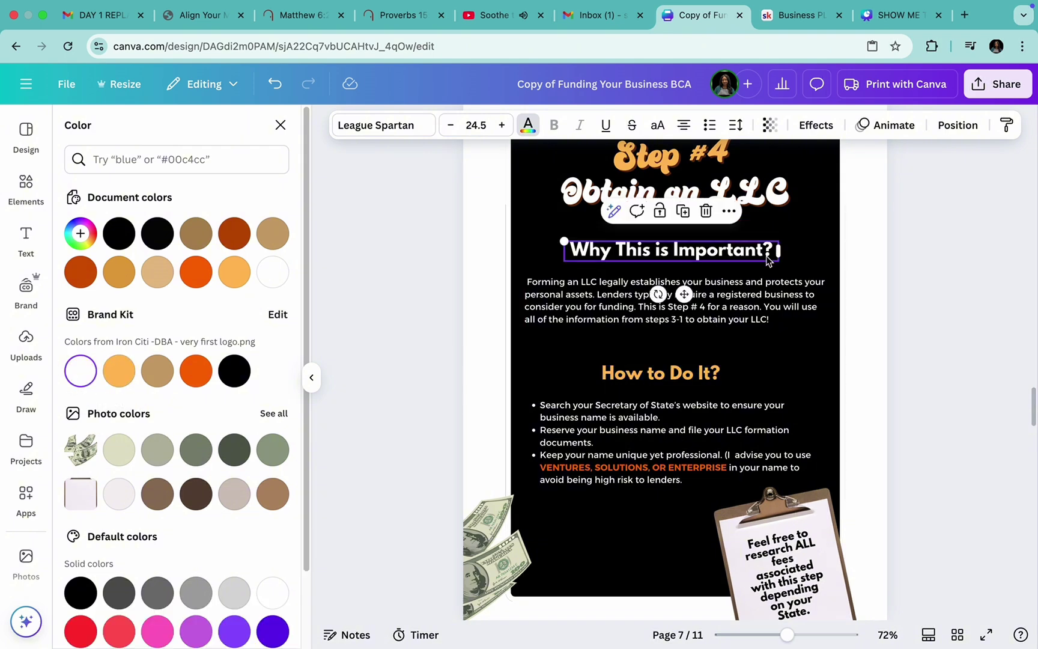
{"action": "double_click", "coordinate": [728, 253]}
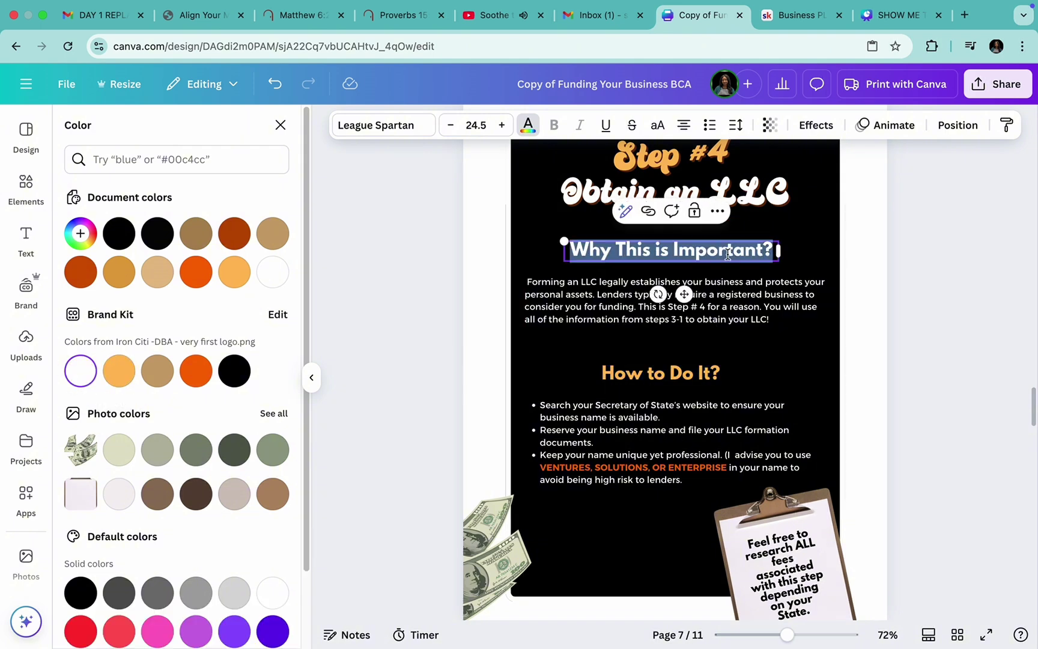
{"action": "left_click", "coordinate": [196, 370]}
{"action": "left_click", "coordinate": [992, 395]}
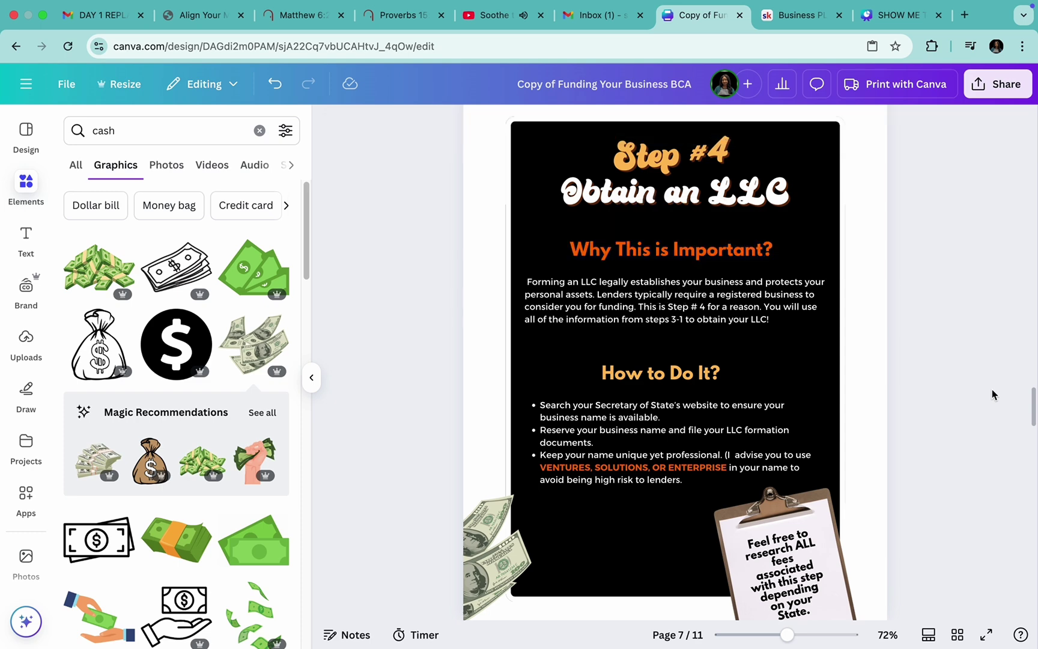
Recolour the "How to Do It?" heading dark orange to match the "Why This is Important?" heading.
{"action": "scroll", "coordinate": [992, 394], "scroll_direction": "down", "scroll_amount": 2}
{"action": "scroll", "coordinate": [992, 390], "scroll_direction": "up", "scroll_amount": 1}
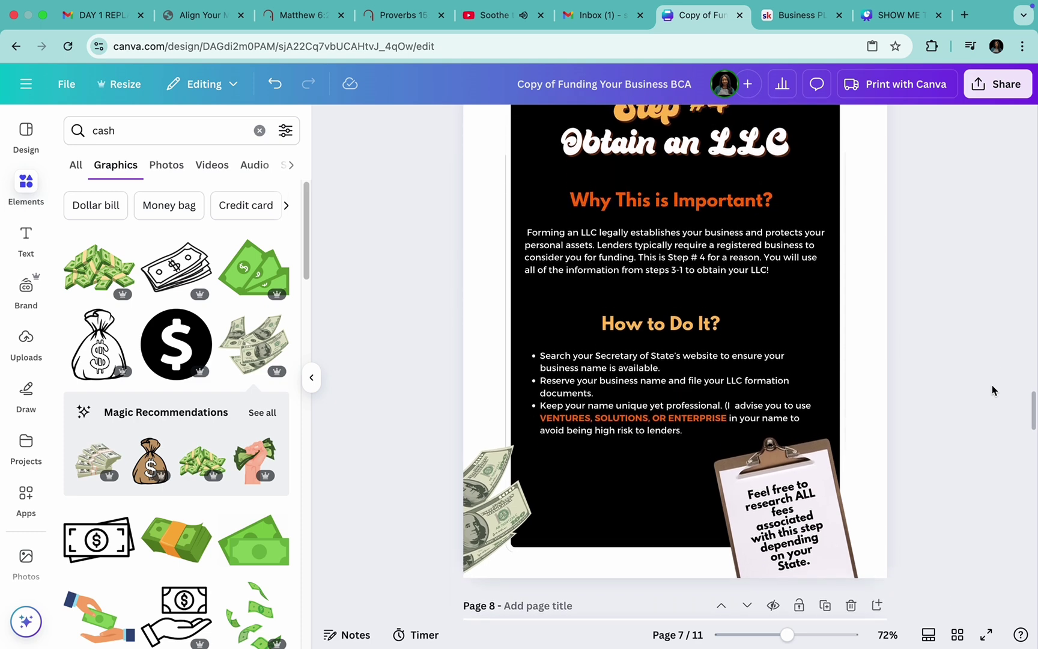
{"action": "scroll", "coordinate": [992, 390], "scroll_direction": "up", "scroll_amount": 5}
{"action": "scroll", "coordinate": [992, 388], "scroll_direction": "down", "scroll_amount": 2}
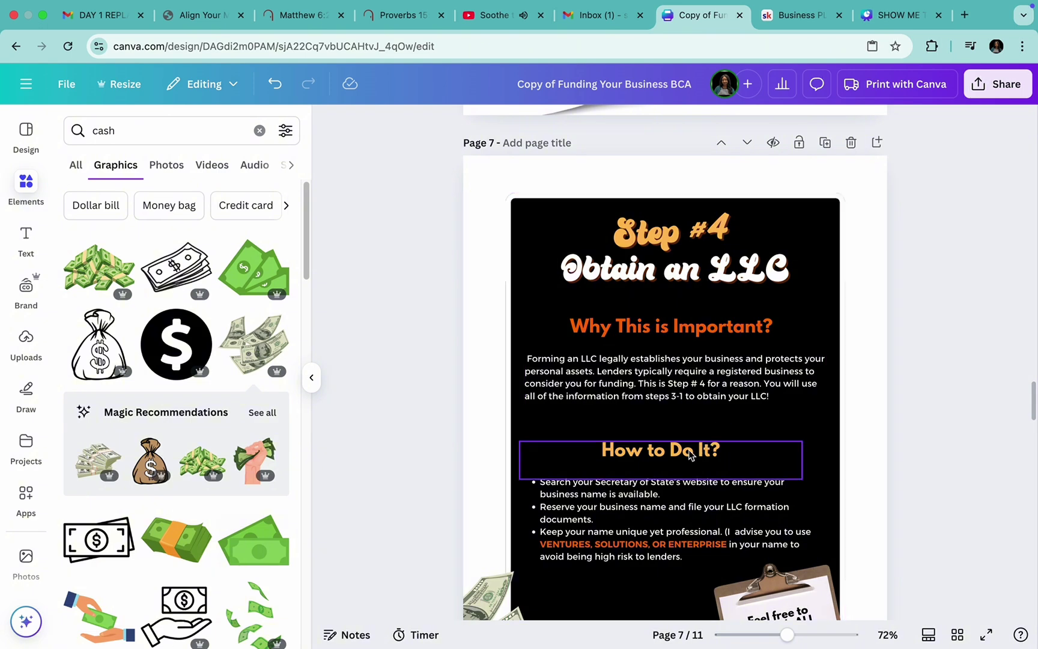
{"action": "left_click", "coordinate": [688, 450]}
{"action": "left_click", "coordinate": [529, 124]}
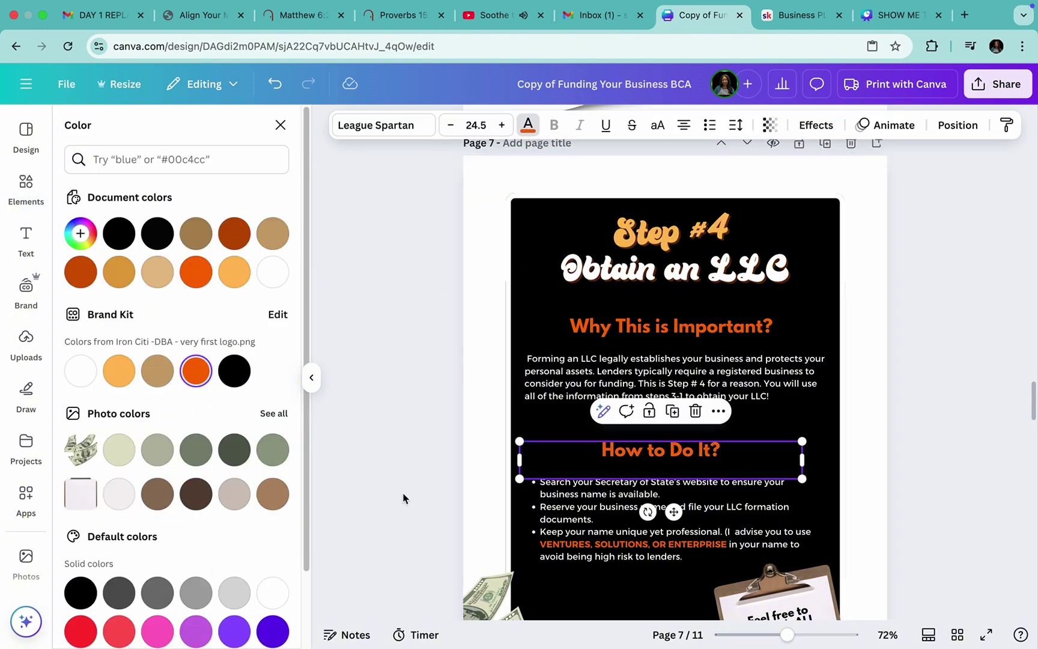
Recolour "VENTURES, SOLUTIONS, OR ENTERPRISE" in the third bullet to the brand kit's light orange.
{"action": "left_click", "coordinate": [641, 545]}
{"action": "left_click", "coordinate": [672, 547]}
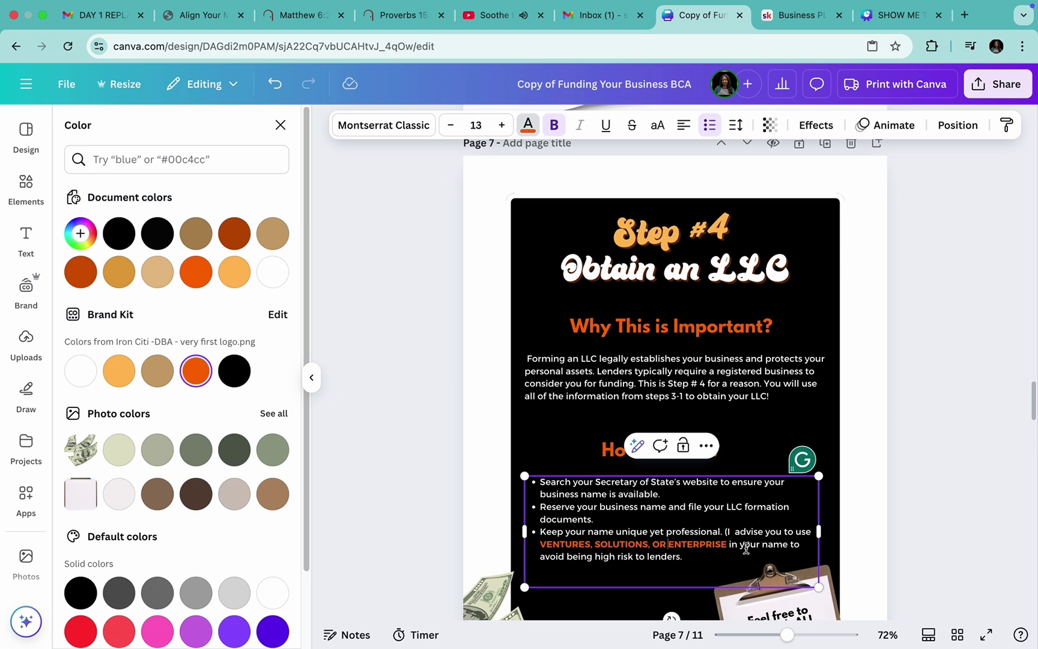
{"action": "left_click_drag", "start_coordinate": [732, 547], "coordinate": [542, 541]}
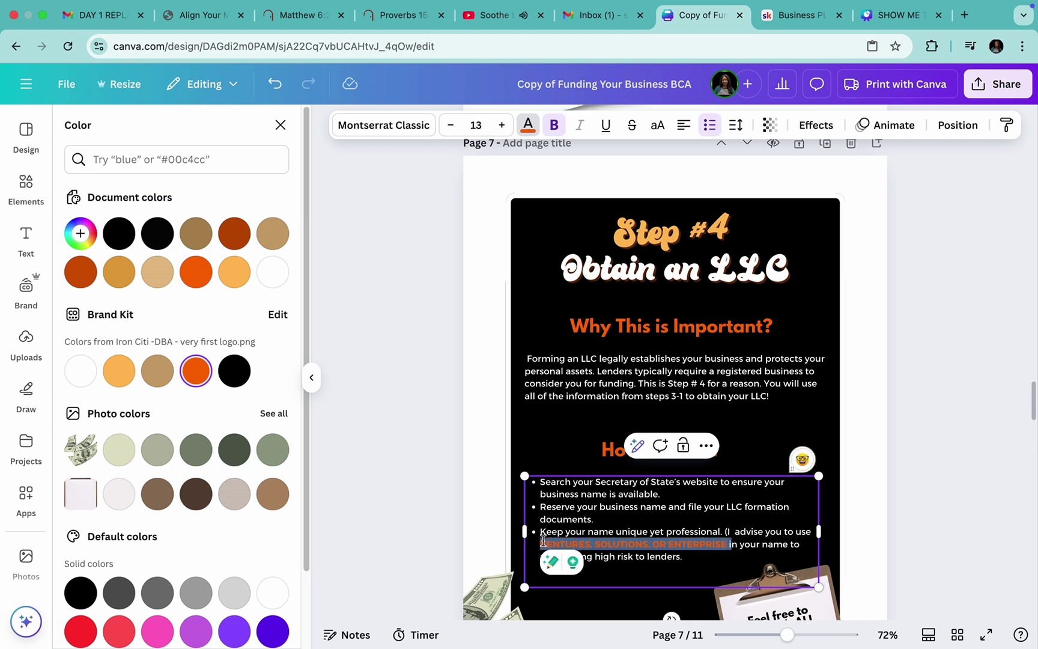
{"action": "left_click", "coordinate": [119, 371]}
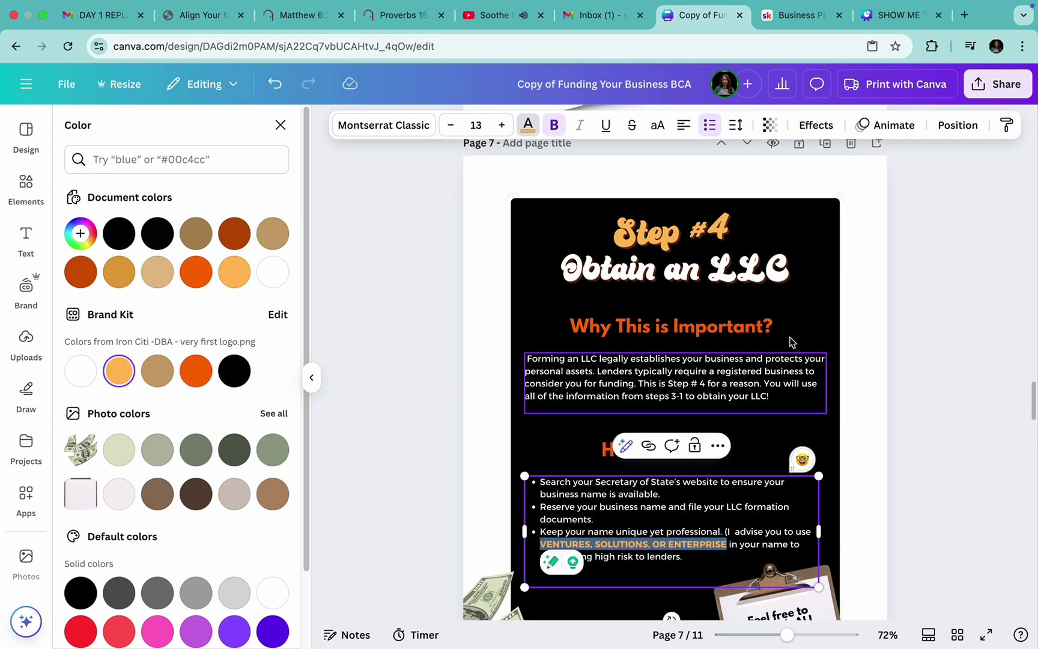
{"action": "key", "text": "Escape"}
{"action": "left_click", "coordinate": [971, 385]}
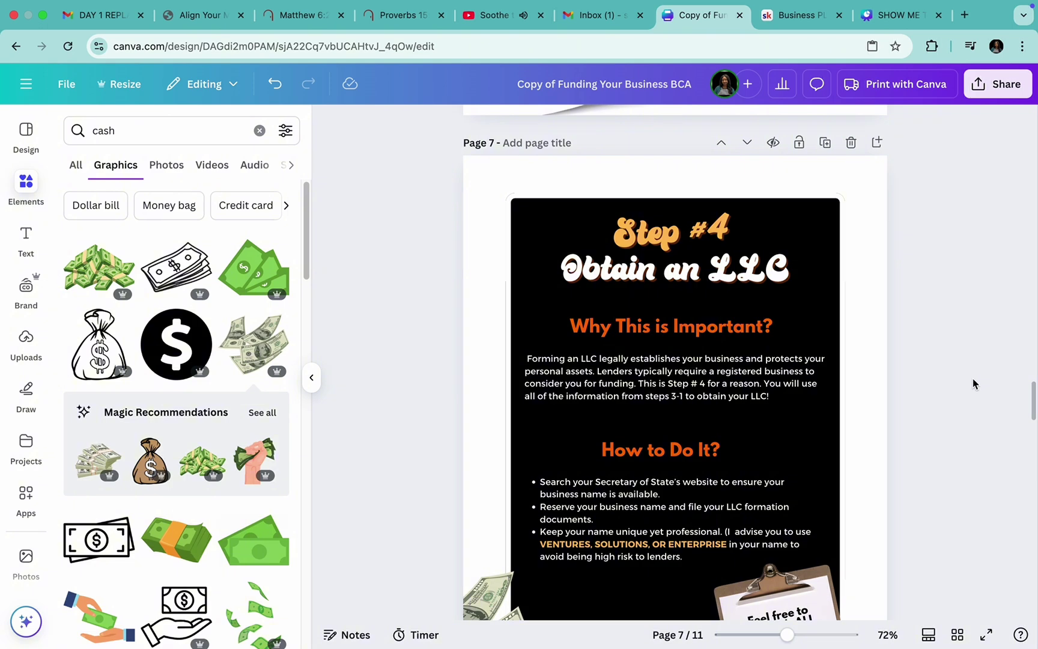
Try the cash graphic farther inward over the black box, and return it to its original spot at the page edge.
{"action": "scroll", "coordinate": [974, 382], "scroll_direction": "down", "scroll_amount": 5}
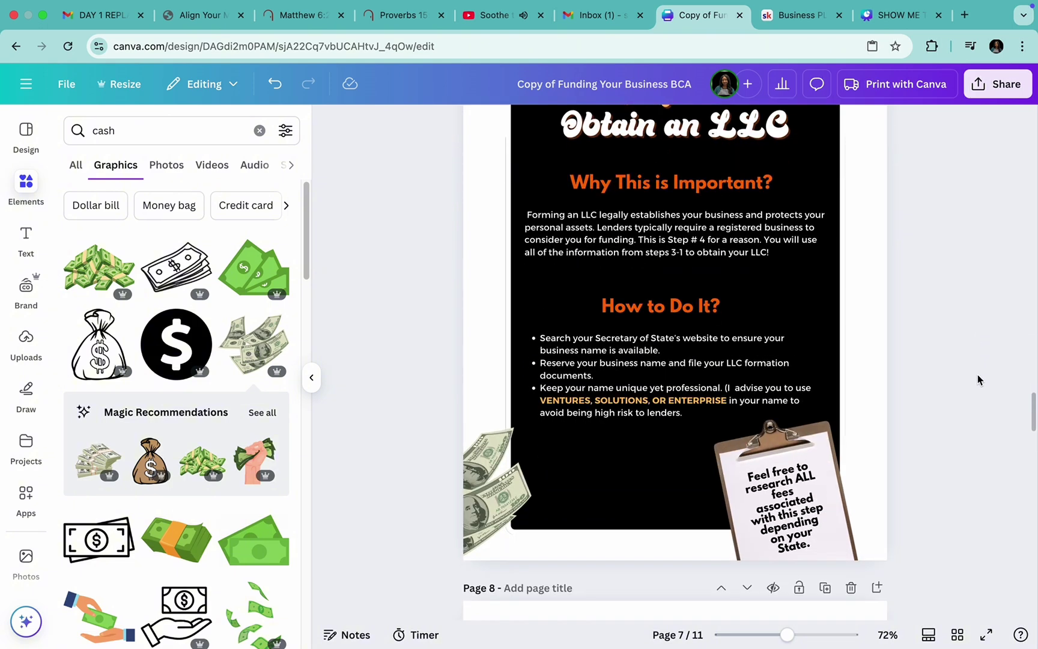
{"action": "scroll", "coordinate": [977, 379], "scroll_direction": "down", "scroll_amount": 3}
{"action": "scroll", "coordinate": [979, 380], "scroll_direction": "up", "scroll_amount": 4}
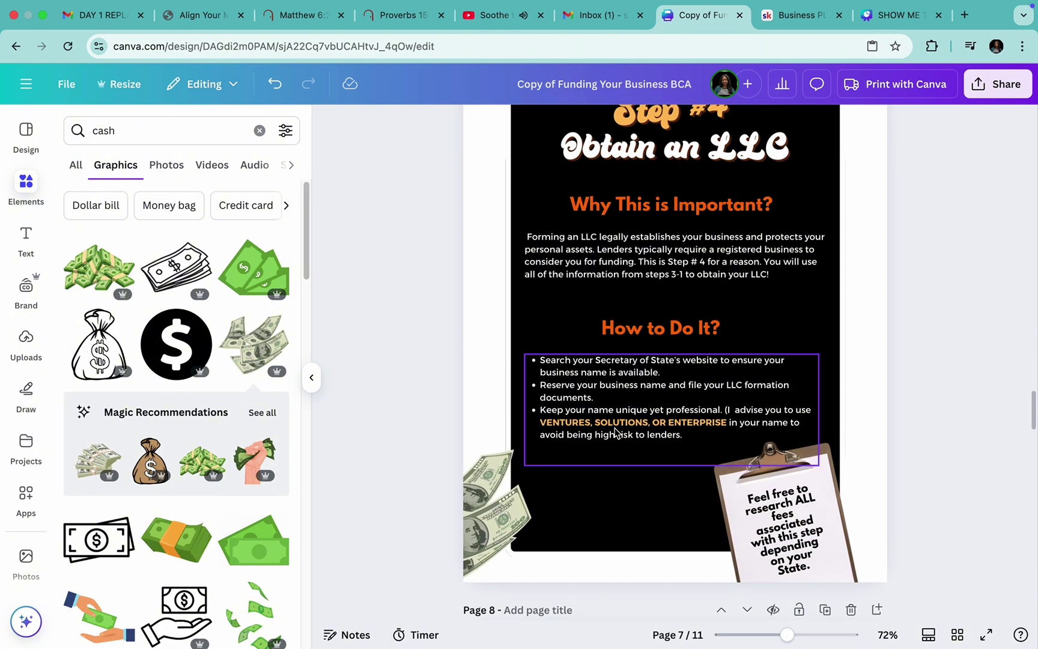
{"action": "left_click_drag", "start_coordinate": [488, 527], "coordinate": [505, 524]}
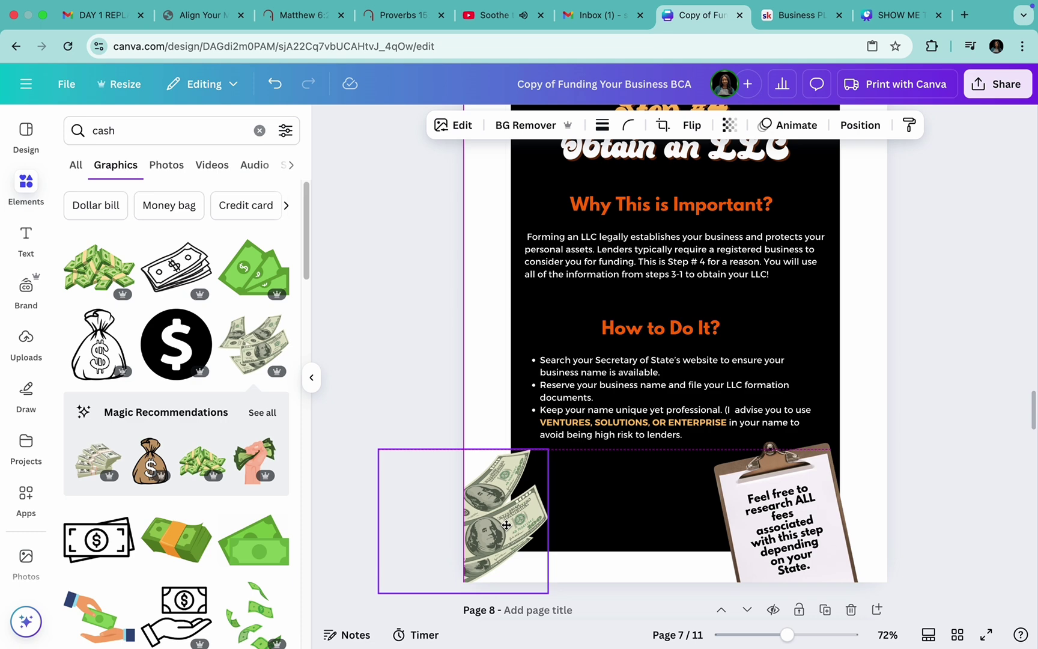
{"action": "left_click", "coordinate": [1006, 452]}
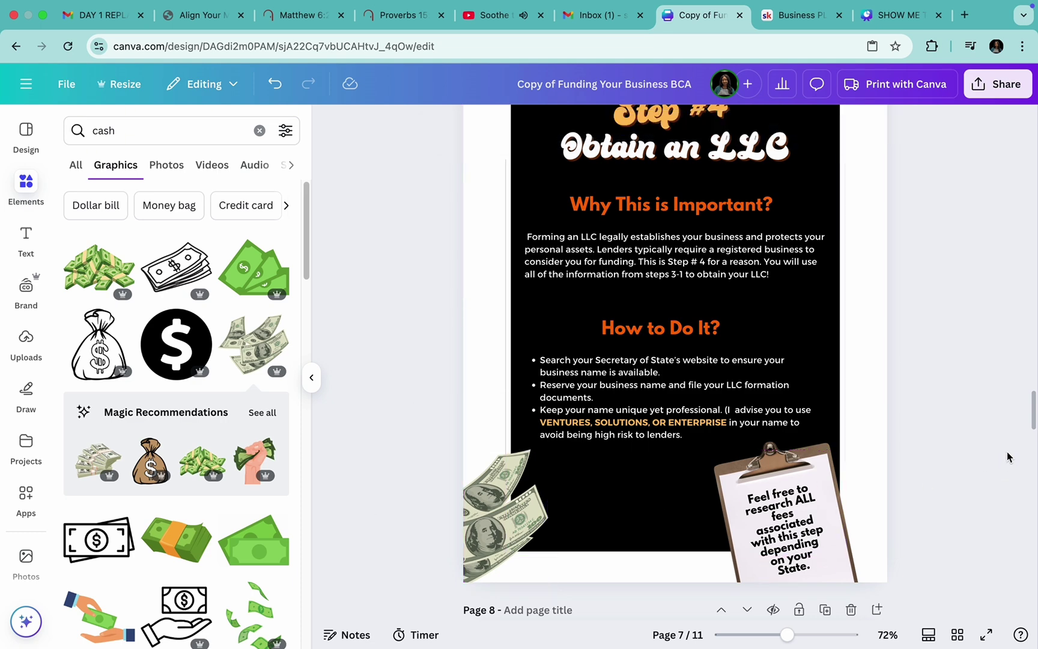
{"action": "scroll", "coordinate": [1003, 451], "scroll_direction": "down", "scroll_amount": 1}
{"action": "scroll", "coordinate": [1003, 451], "scroll_direction": "up", "scroll_amount": 2}
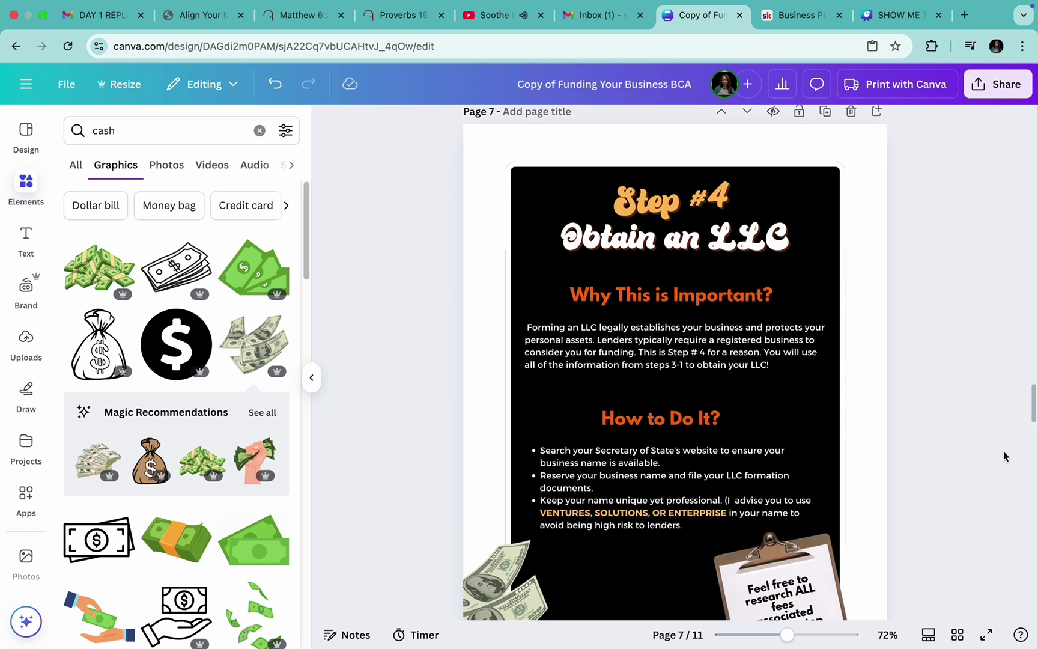
{"action": "scroll", "coordinate": [1003, 451], "scroll_direction": "down", "scroll_amount": 1}
{"action": "left_click_drag", "start_coordinate": [480, 527], "coordinate": [484, 528]}
{"action": "left_click", "coordinate": [986, 466]}
Review page 7's complete layout, checking the headings, bullets, cash graphic and clipboard note.
{"action": "scroll", "coordinate": [986, 467], "scroll_direction": "down", "scroll_amount": 2}
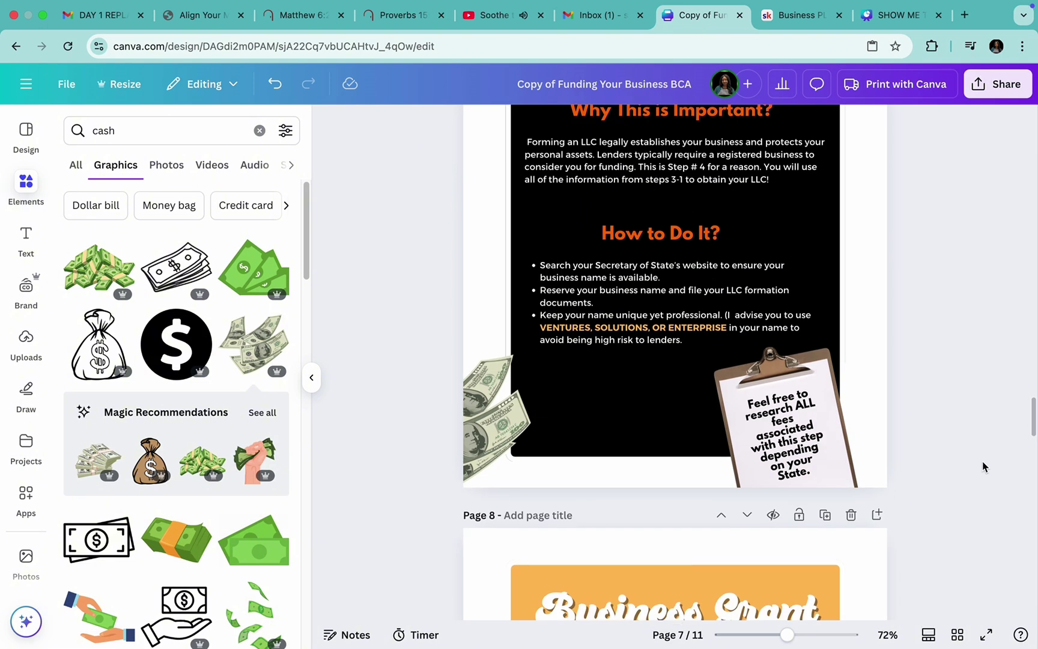
{"action": "scroll", "coordinate": [981, 467], "scroll_direction": "up", "scroll_amount": 3}
{"action": "scroll", "coordinate": [983, 466], "scroll_direction": "down", "scroll_amount": 2}
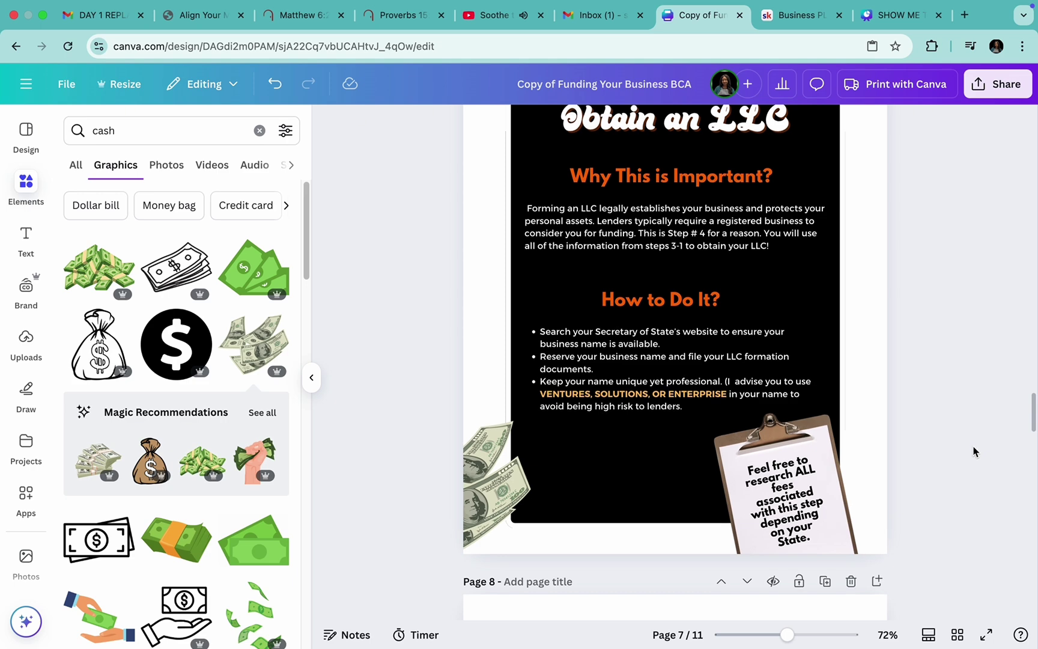
{"action": "scroll", "coordinate": [976, 453], "scroll_direction": "down", "scroll_amount": 2}
{"action": "scroll", "coordinate": [976, 452], "scroll_direction": "up", "scroll_amount": 5}
{"action": "scroll", "coordinate": [974, 450], "scroll_direction": "down", "scroll_amount": 2}
{"action": "scroll", "coordinate": [974, 451], "scroll_direction": "up", "scroll_amount": 10}
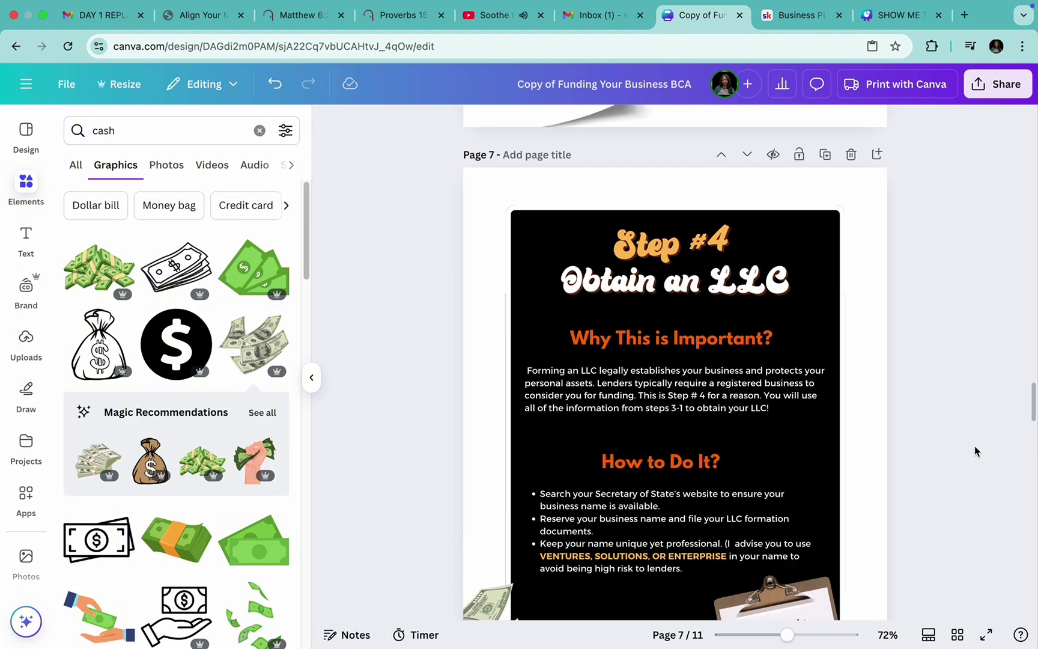
{"action": "scroll", "coordinate": [976, 451], "scroll_direction": "down", "scroll_amount": 10}
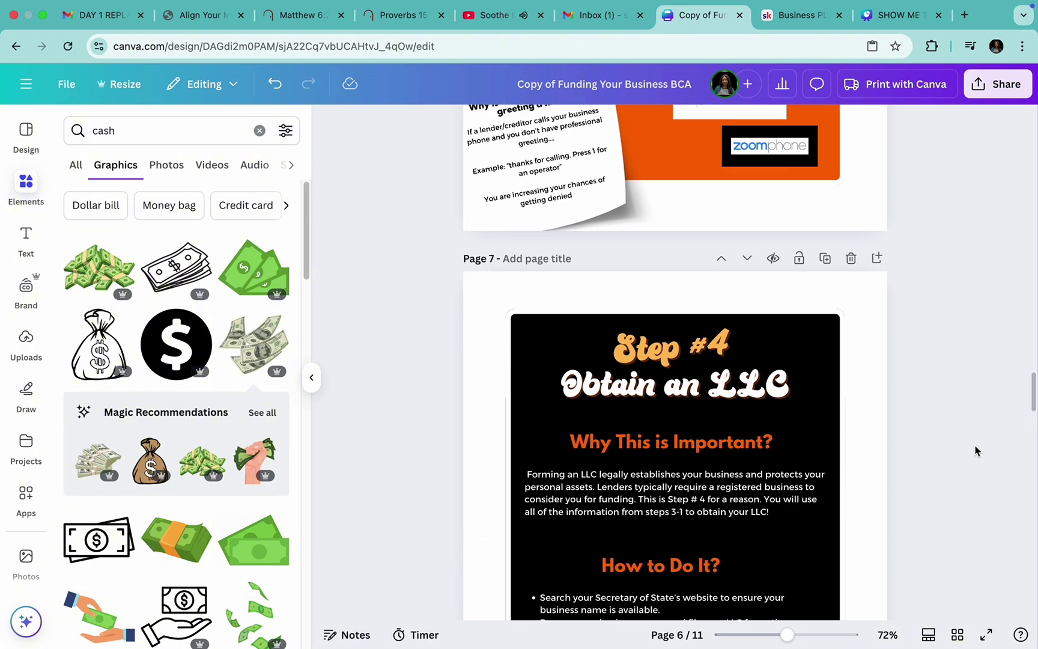